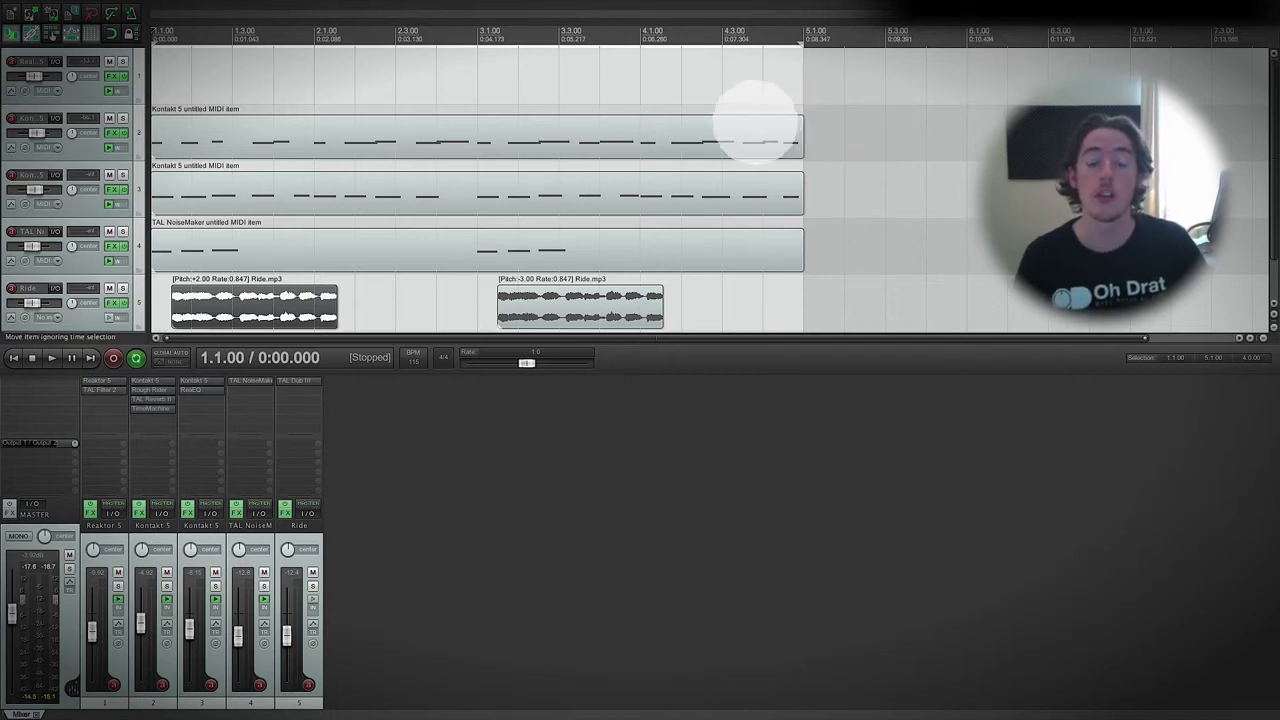
# Open the TimeMachine effect on track 2 and move its window clear of the tracks
pyautogui.scroll(-1, 606, 240)
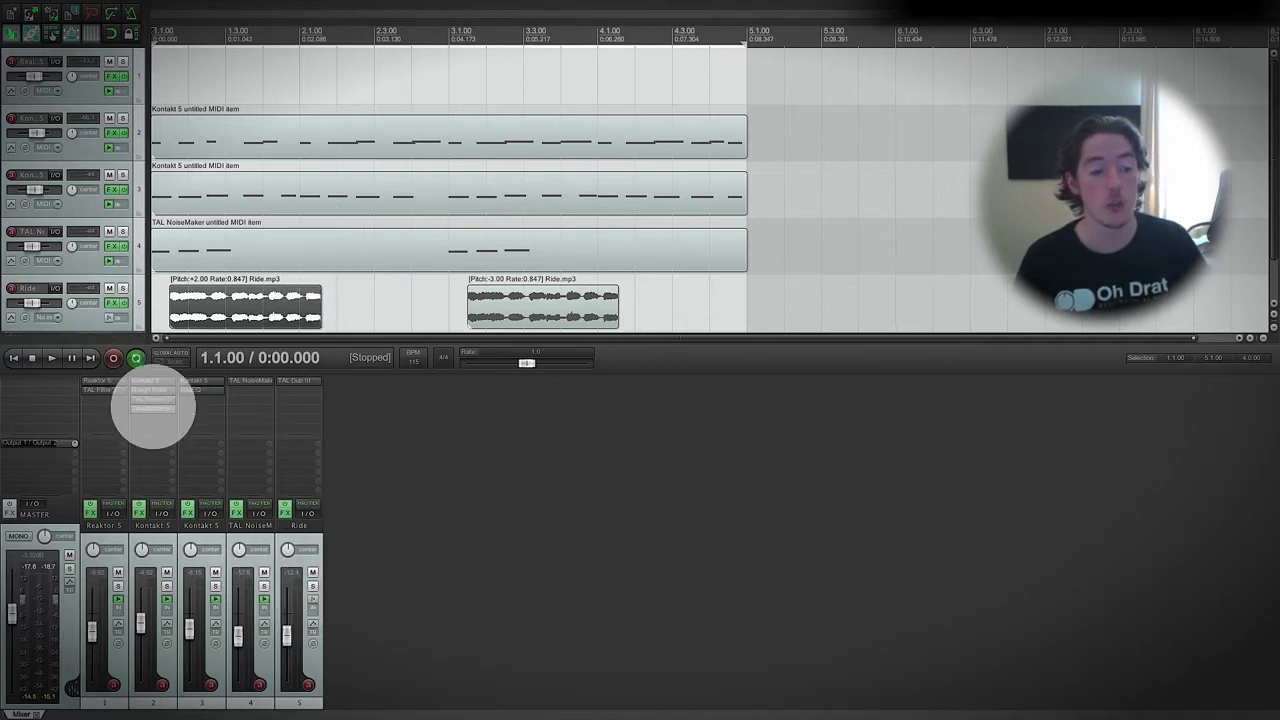
pyautogui.click(152, 407)
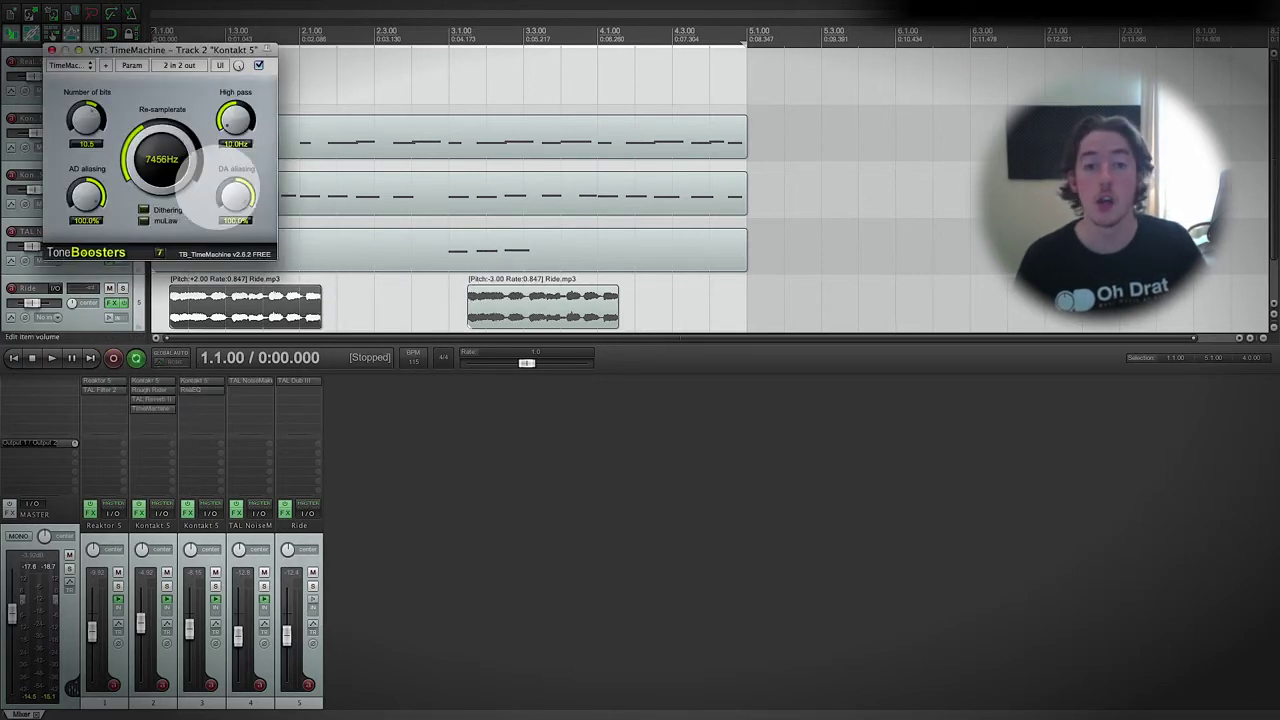
pyautogui.moveTo(150, 22); pyautogui.dragTo(883, 207)
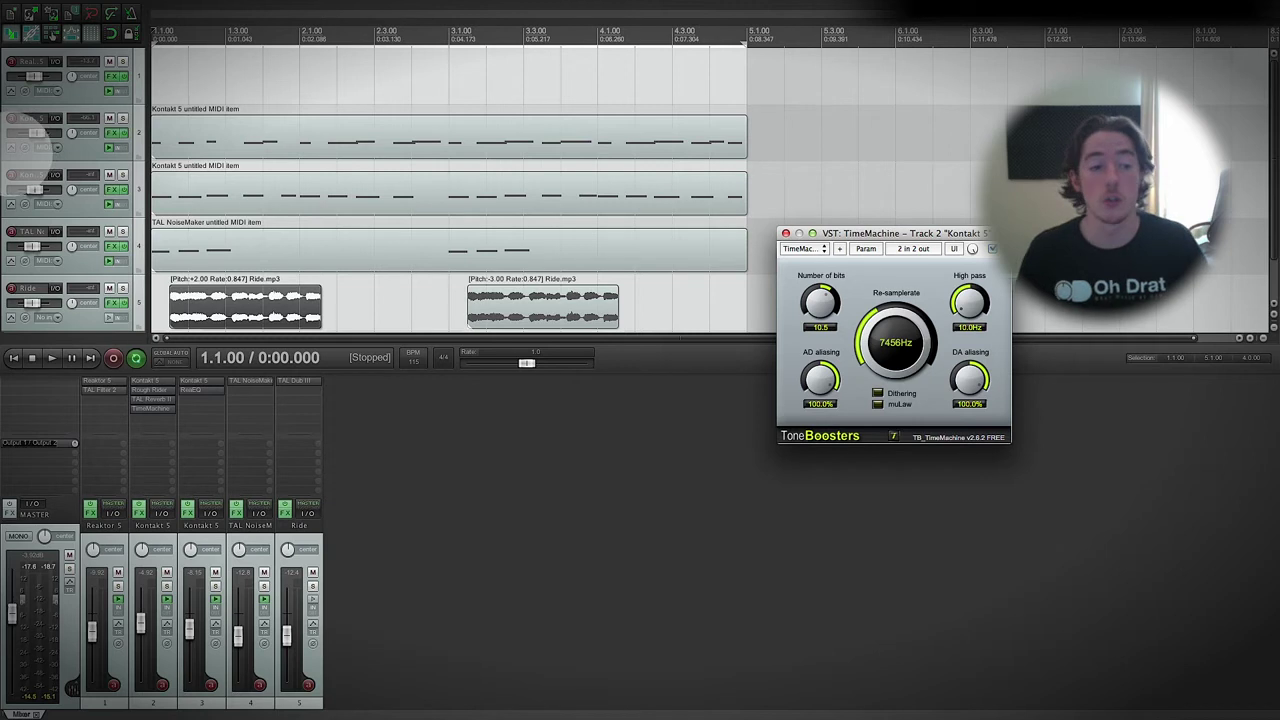
# Make the TimeMachine SmplFreq envelope visible on track 2 and close the envelope settings
pyautogui.click(14, 147)
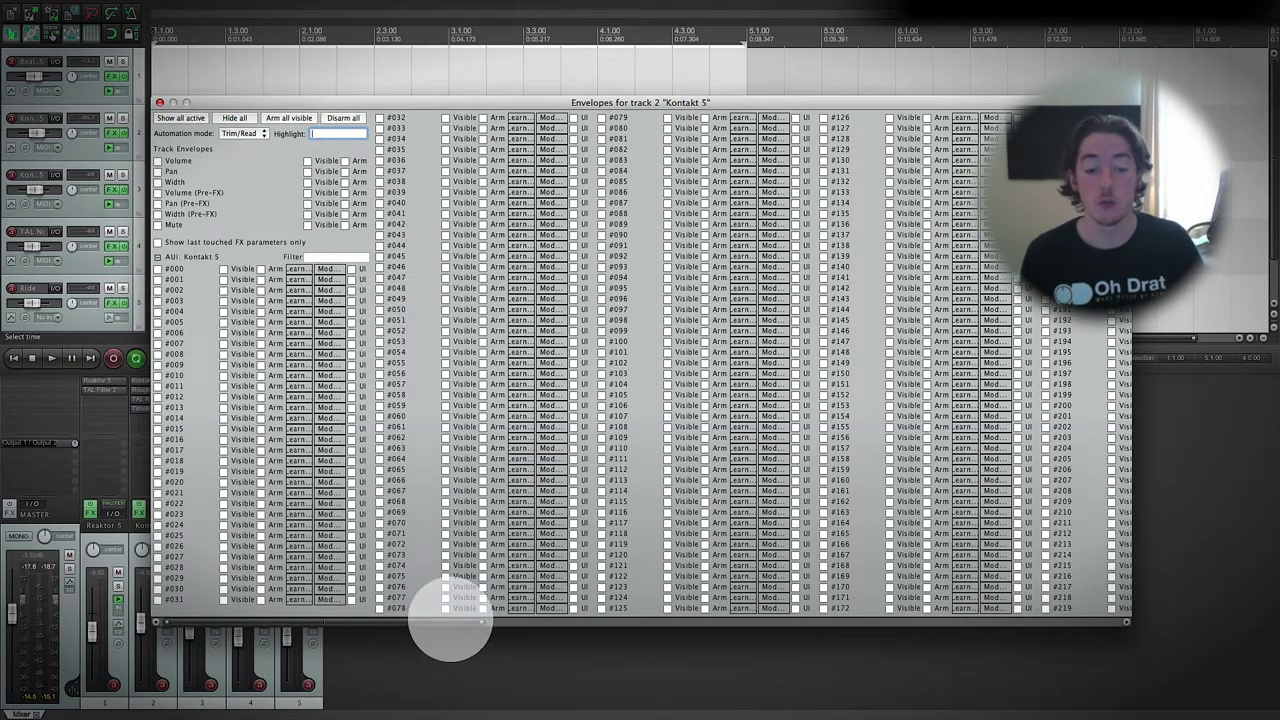
pyautogui.moveTo(450, 622); pyautogui.dragTo(1160, 631)
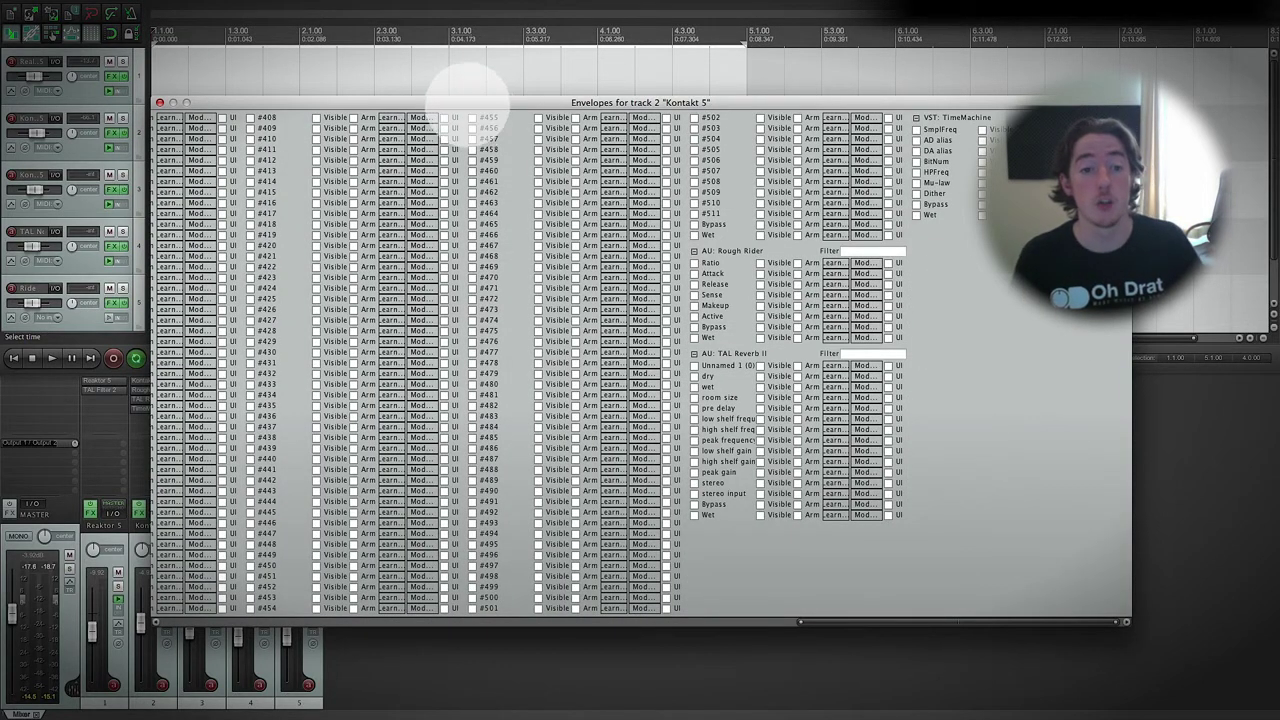
pyautogui.moveTo(466, 100); pyautogui.dragTo(563, 66)
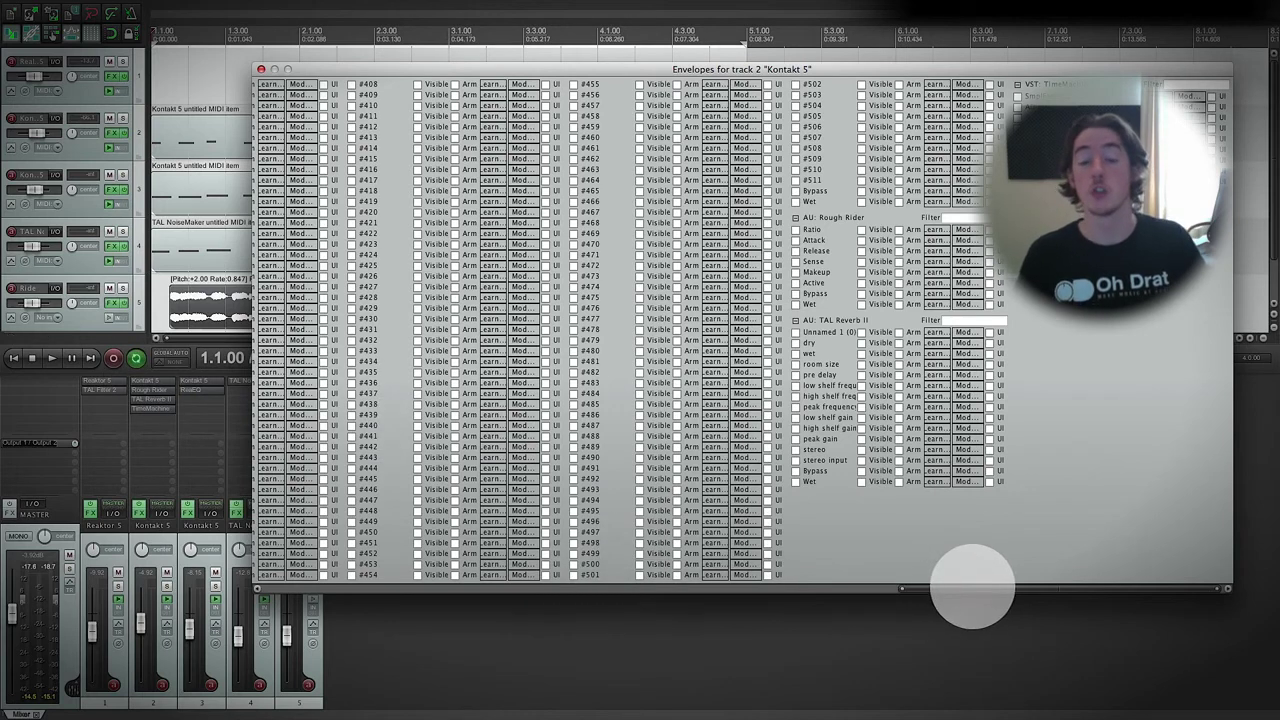
pyautogui.moveTo(969, 587); pyautogui.dragTo(995, 580)
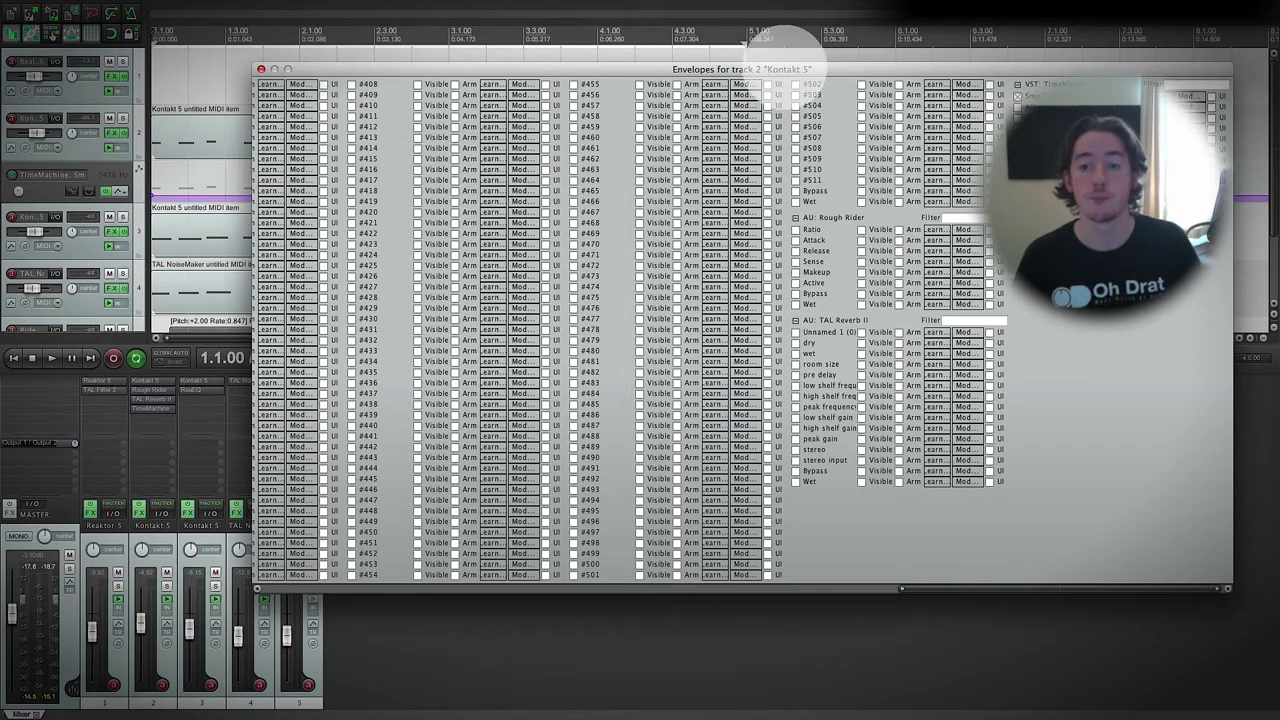
pyautogui.moveTo(785, 68); pyautogui.dragTo(600, 290)
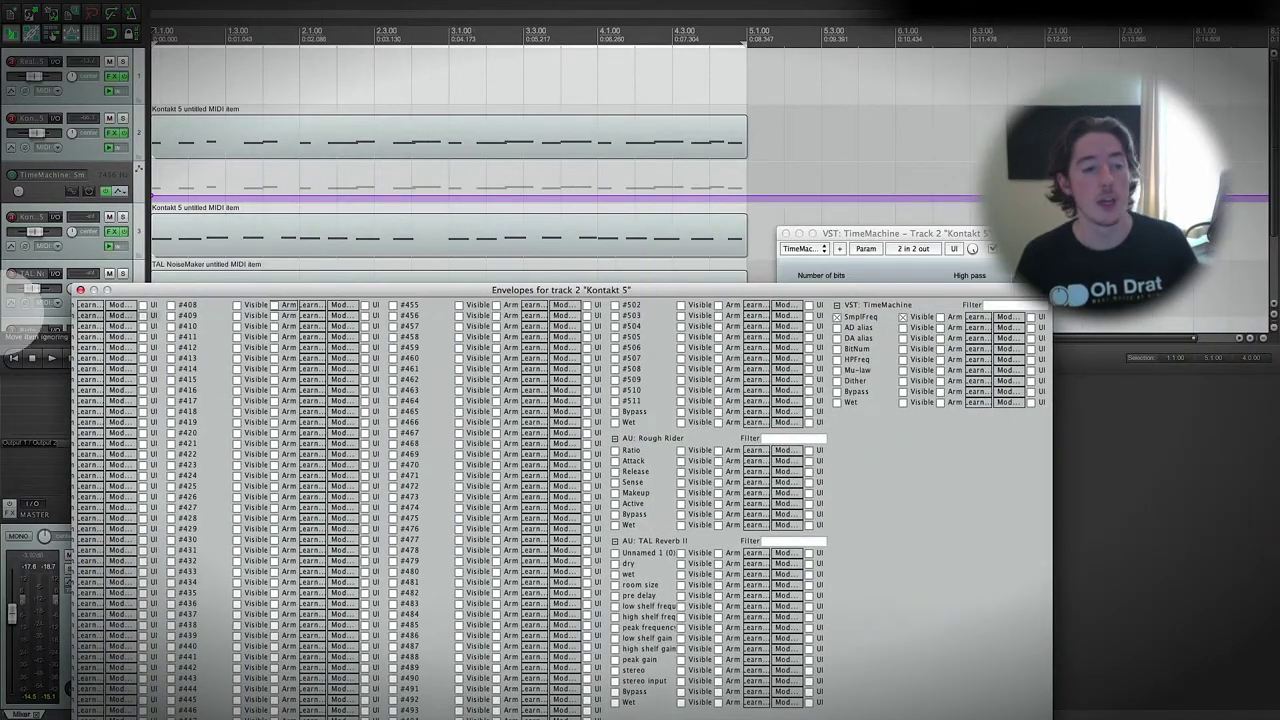
pyautogui.click(80, 289)
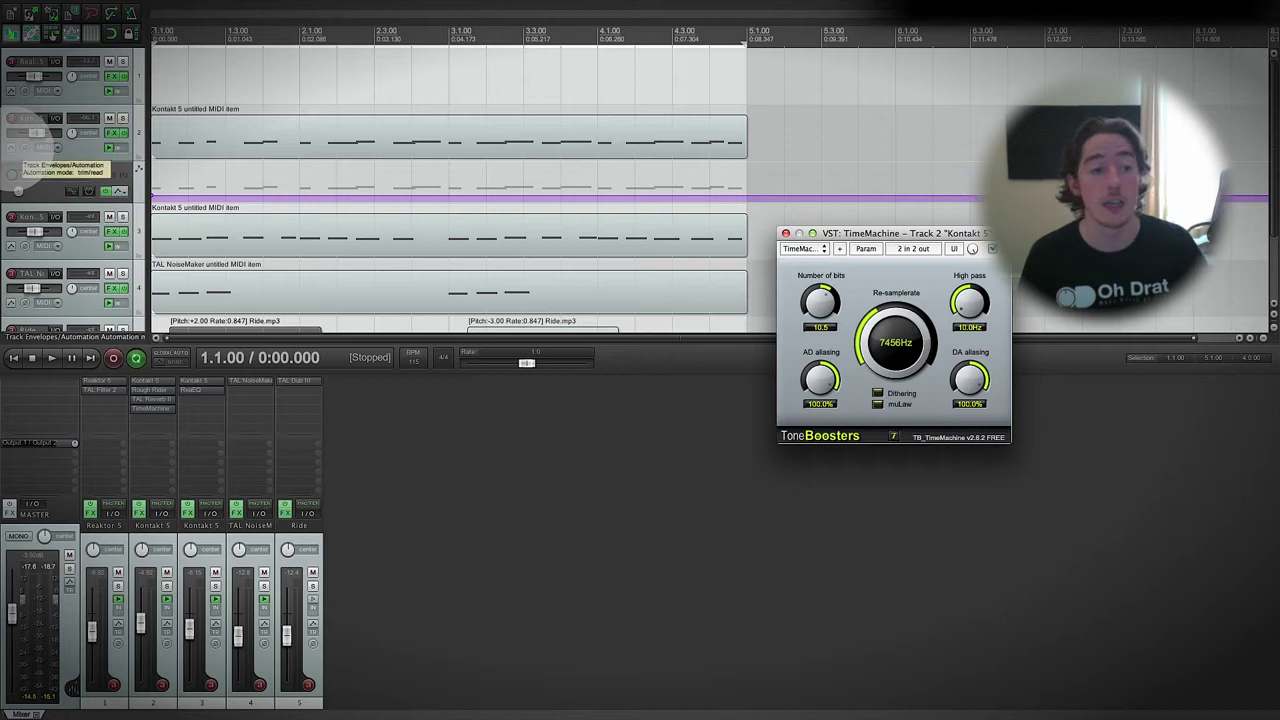
# Set track 2's automation mode to Touch and record TimeMachine Re-samplerate movements during playback
pyautogui.click(14, 146)
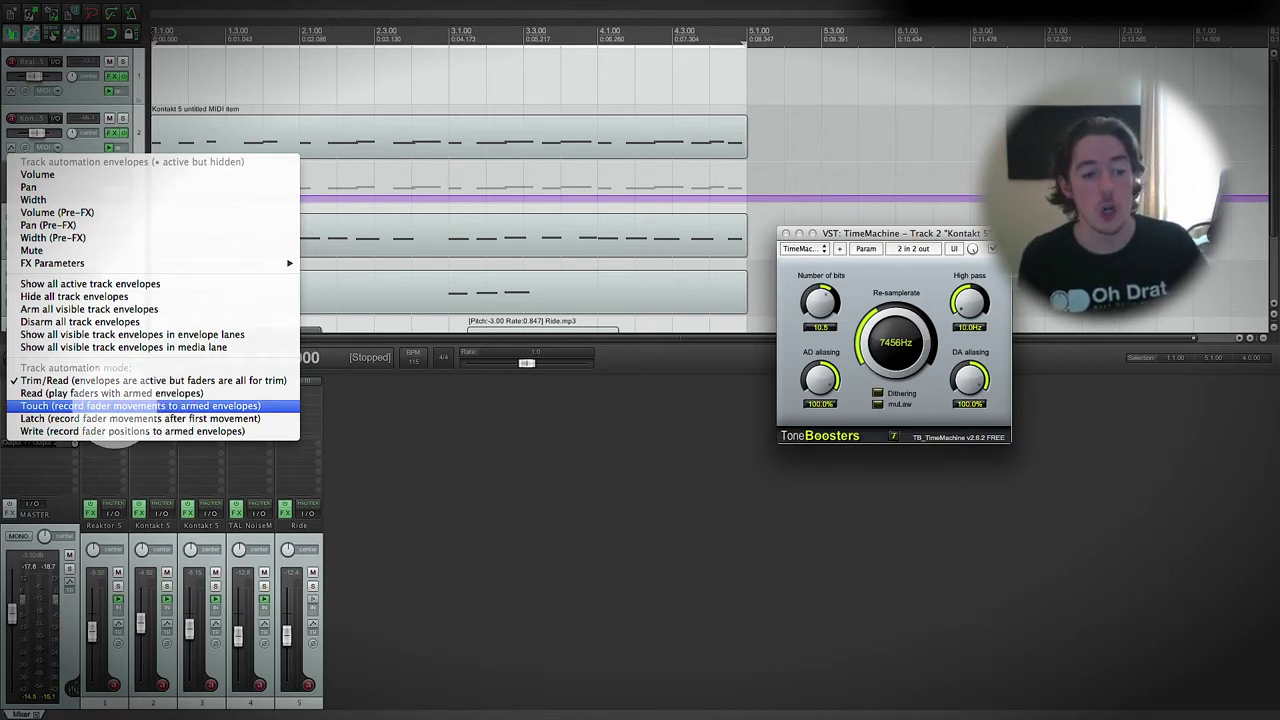
pyautogui.click(114, 405)
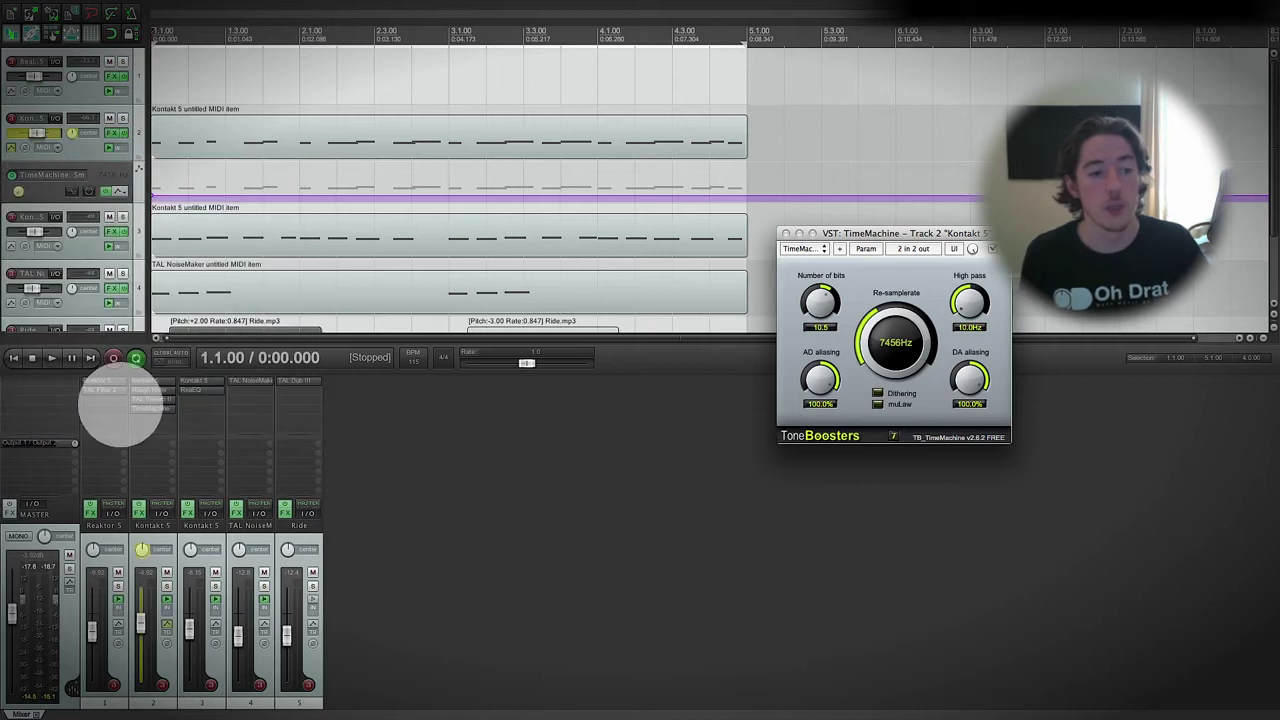
pyautogui.click(72, 132)
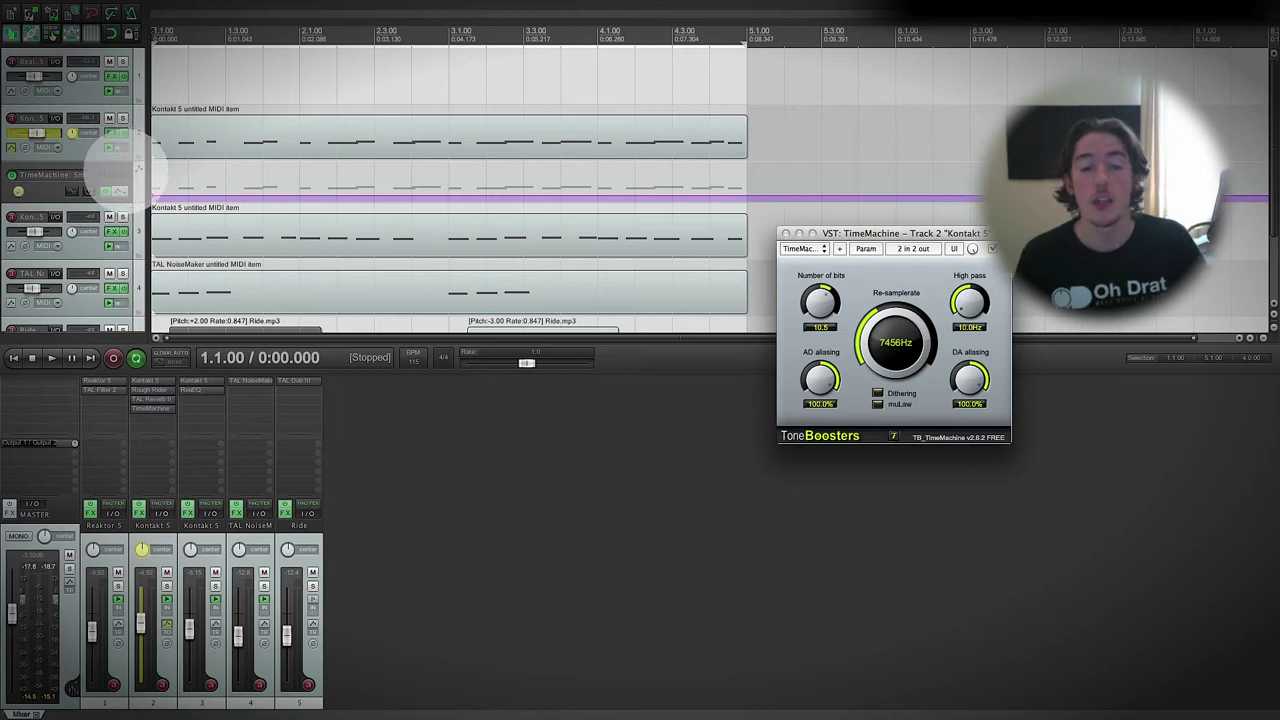
pyautogui.click(150, 182)
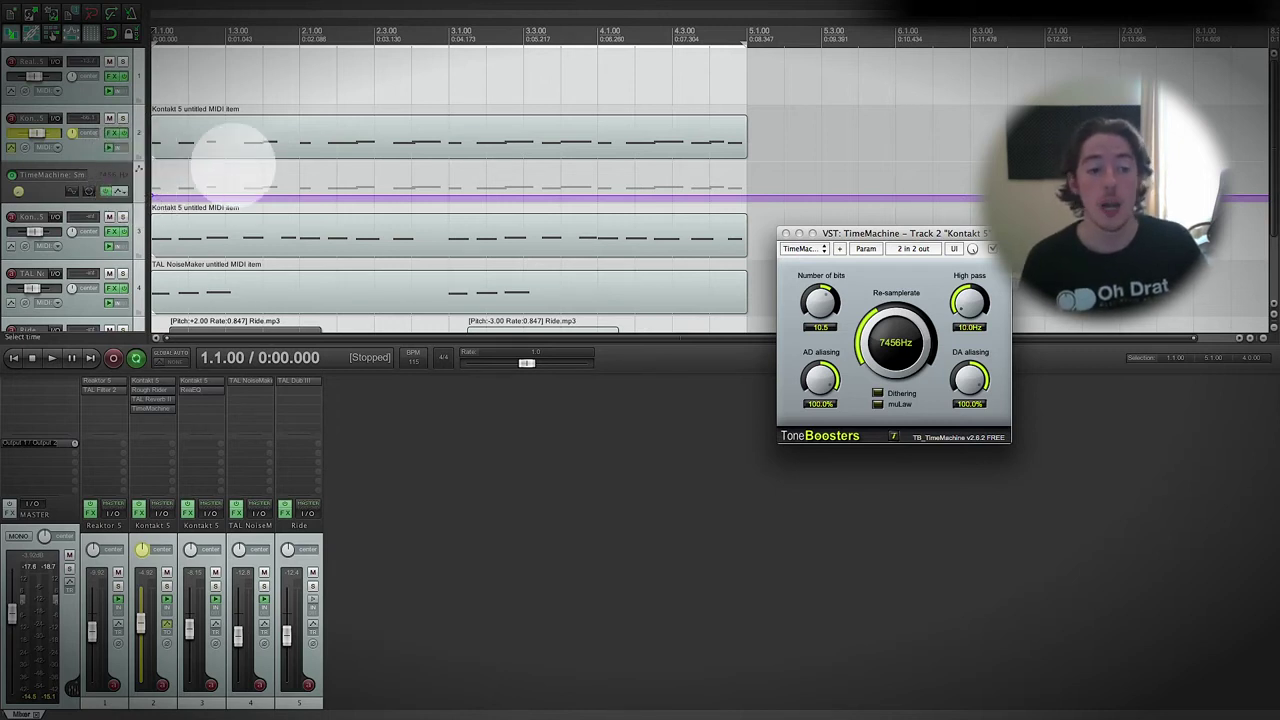
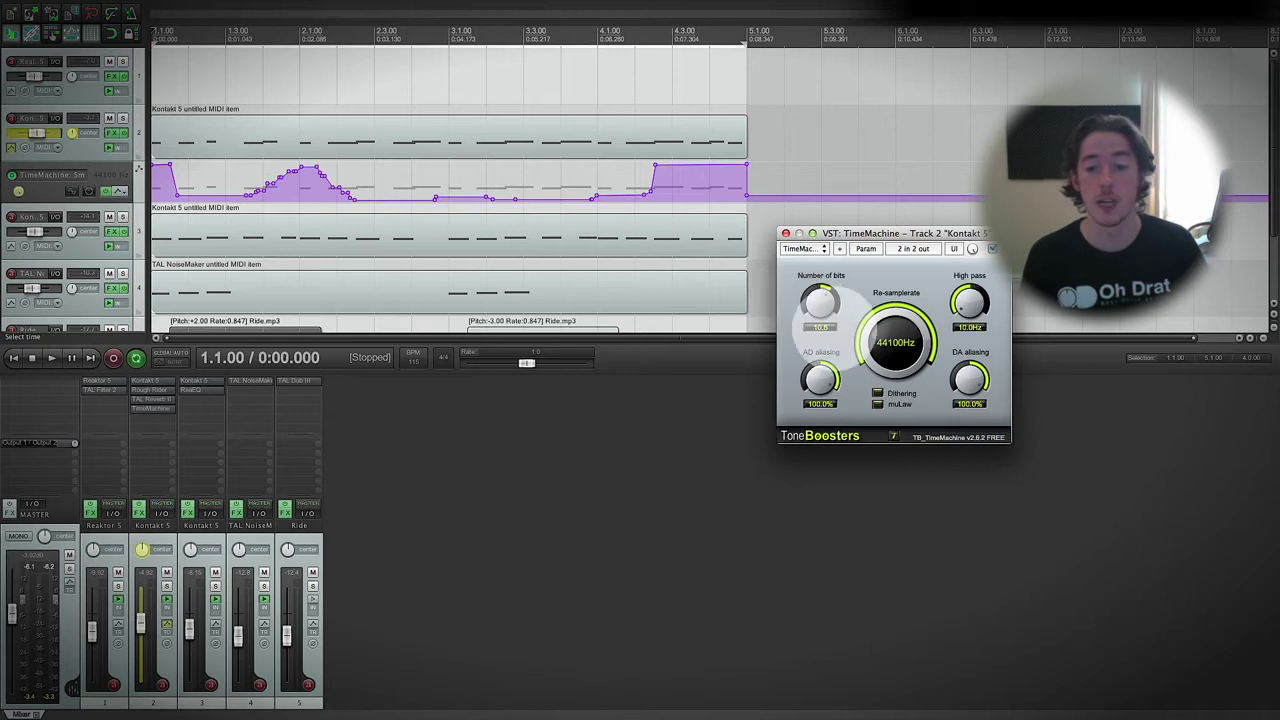
pyautogui.press('space')
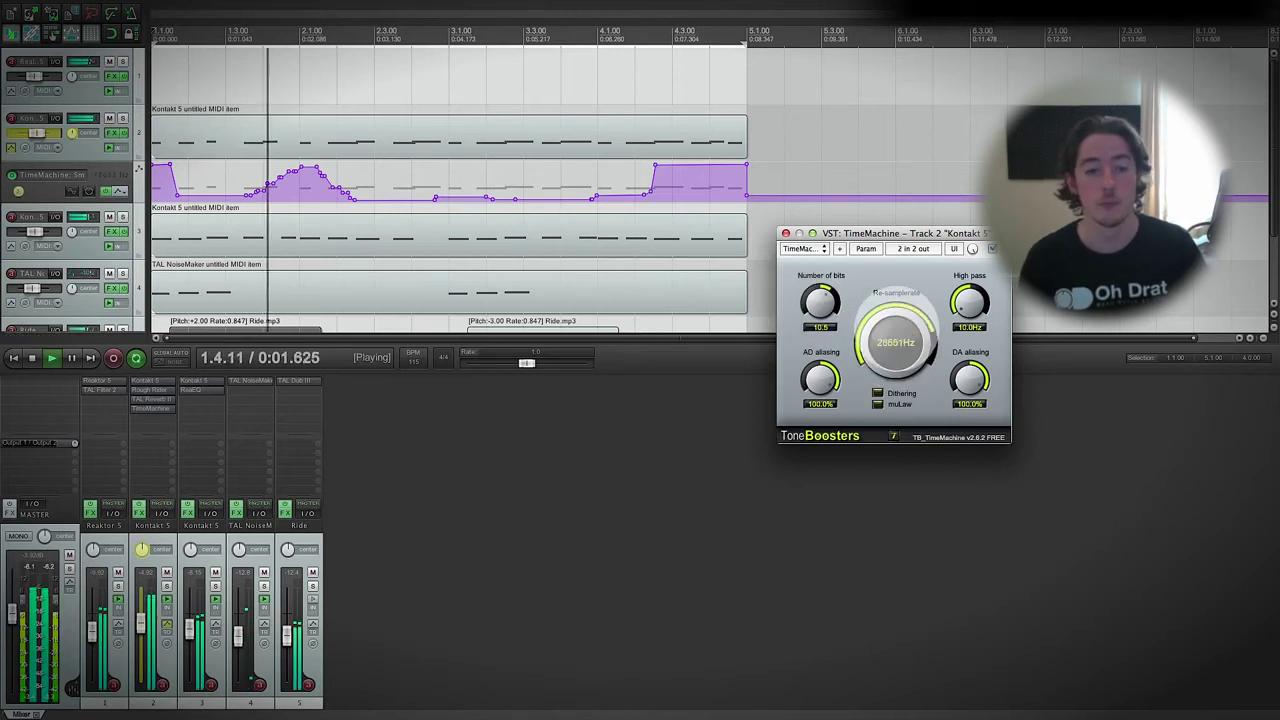
pyautogui.moveTo(896, 337)
pyautogui.mouseDown()
pyautogui.moveTo(892, 376)
pyautogui.moveTo(894, 326)
pyautogui.moveTo(919, 411)
pyautogui.moveTo(929, 361)
pyautogui.moveTo(884, 376)
pyautogui.moveTo(899, 254)
pyautogui.moveTo(895, 345)
pyautogui.mouseUp()
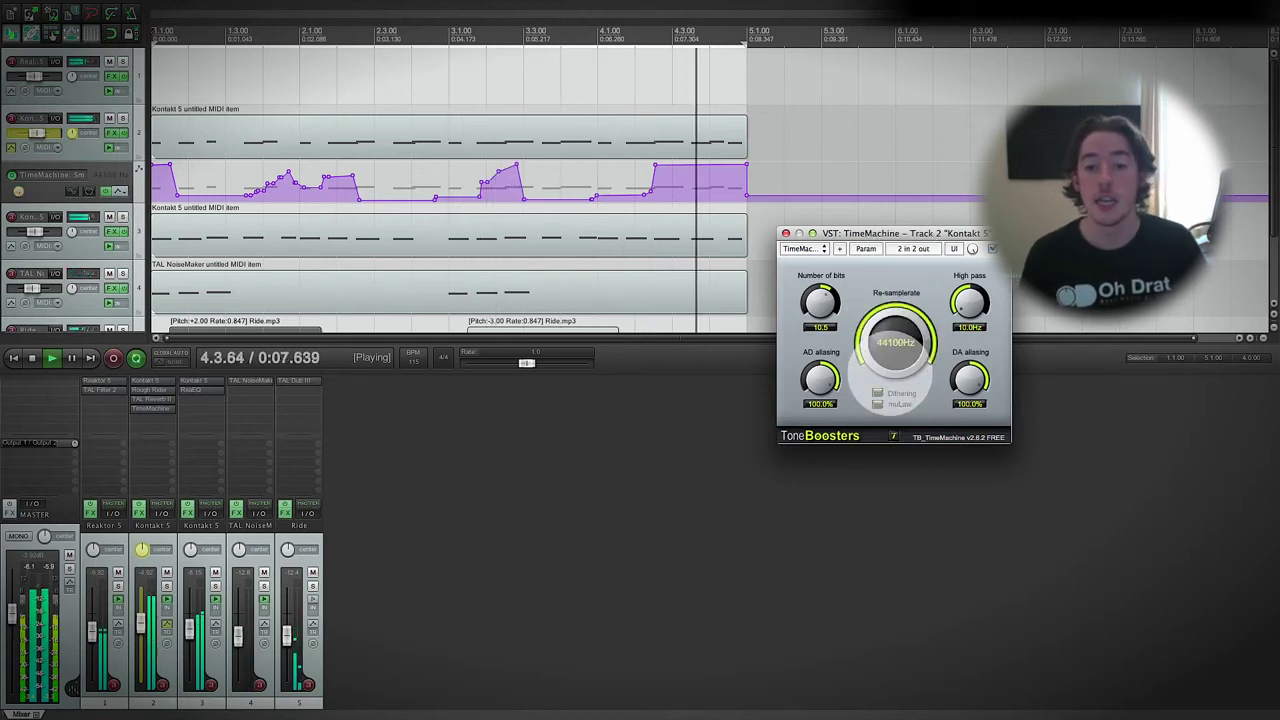
pyautogui.press('space')
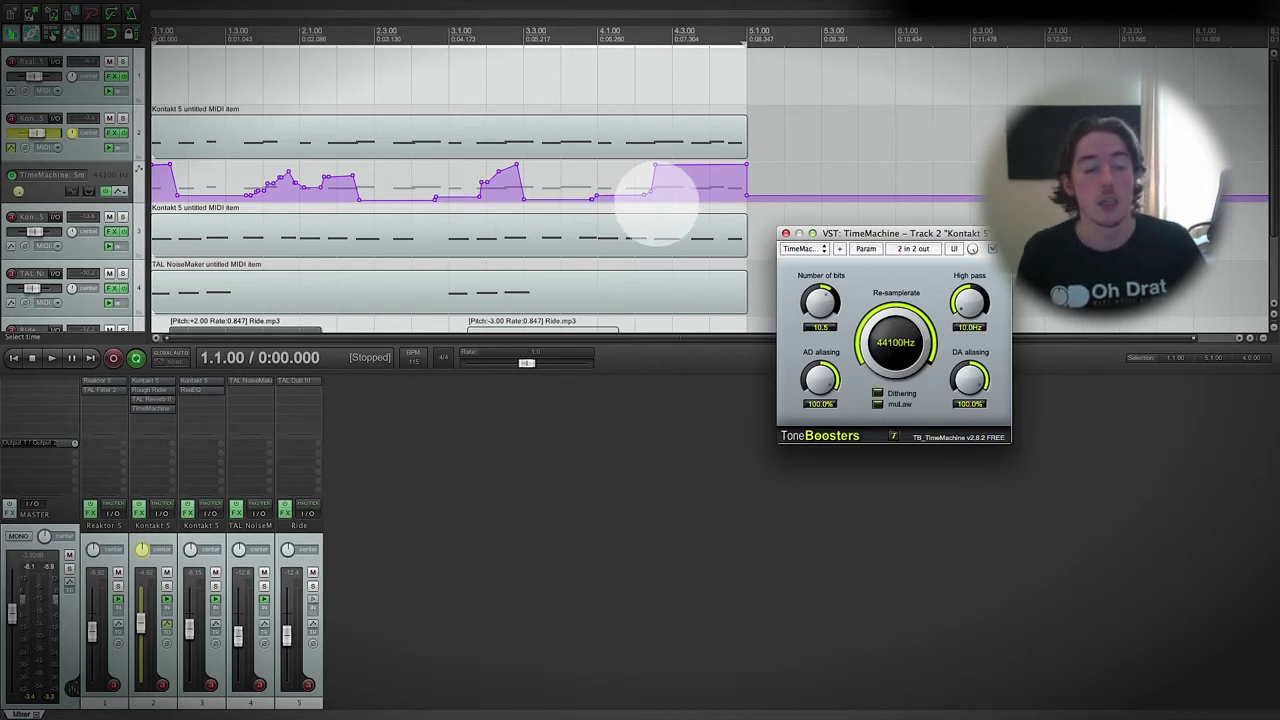
# Switch track 2's automation mode to Latch and record a pass of Re-samplerate movements during looped playback
pyautogui.click(40, 147)
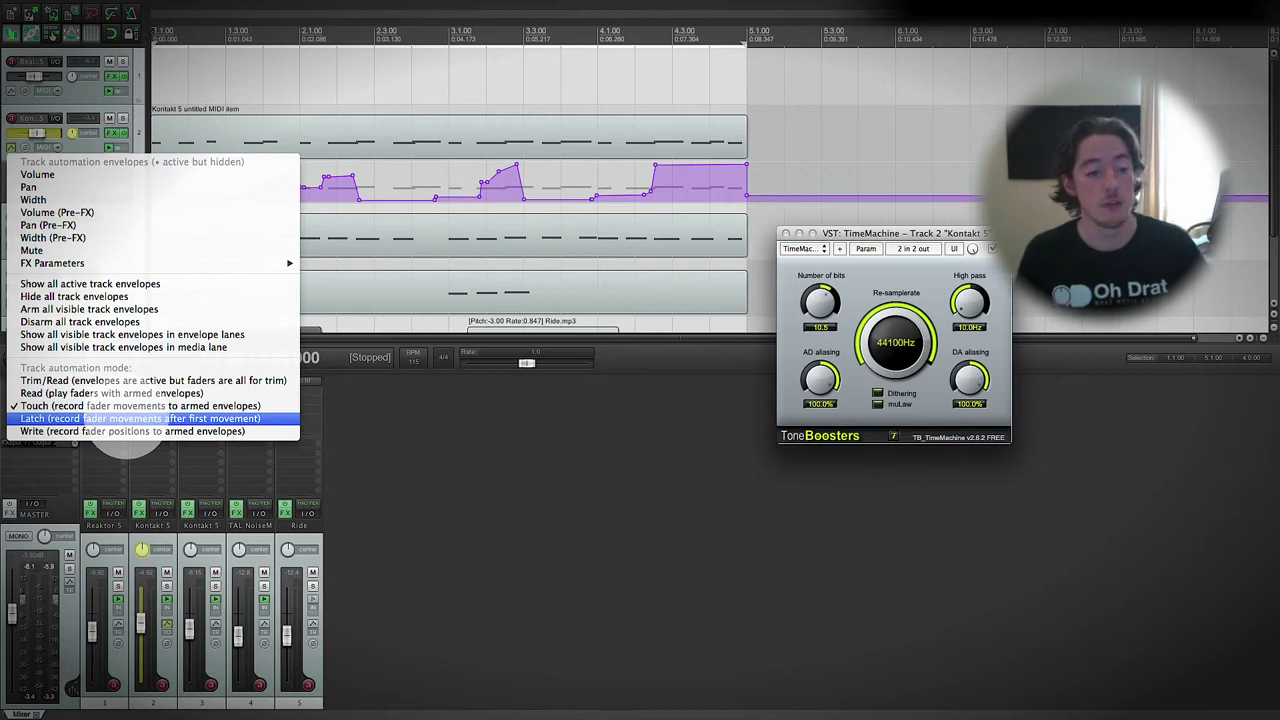
pyautogui.click(140, 418)
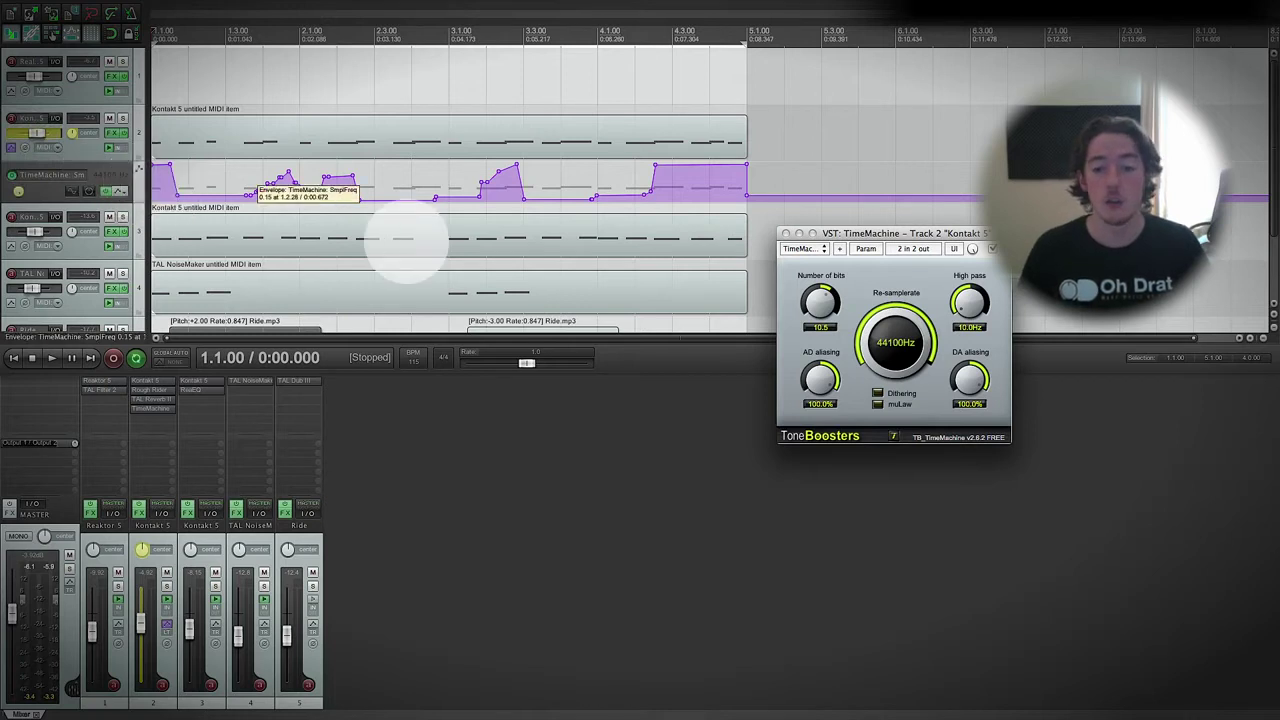
pyautogui.press('space')
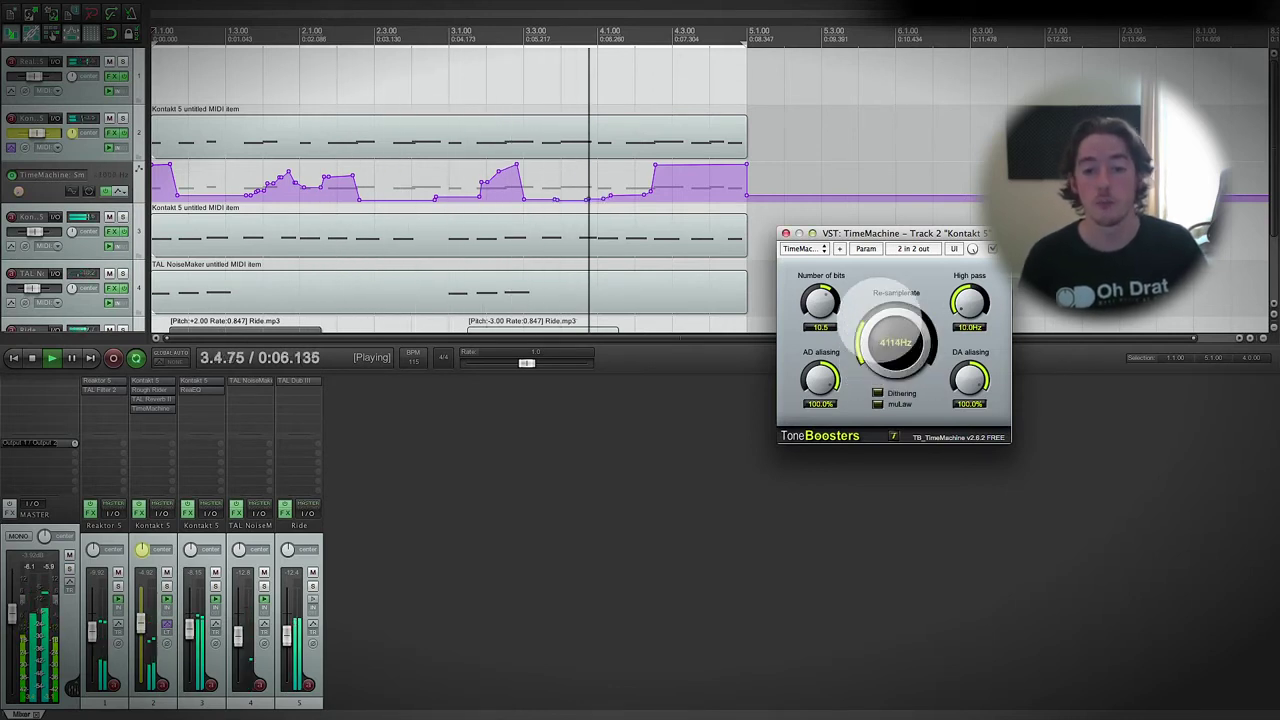
pyautogui.moveTo(892, 318)
pyautogui.mouseDown()
pyautogui.moveTo(881, 290)
pyautogui.moveTo(883, 332)
pyautogui.moveTo(897, 284)
pyautogui.moveTo(897, 330)
pyautogui.moveTo(930, 342)
pyautogui.mouseUp()
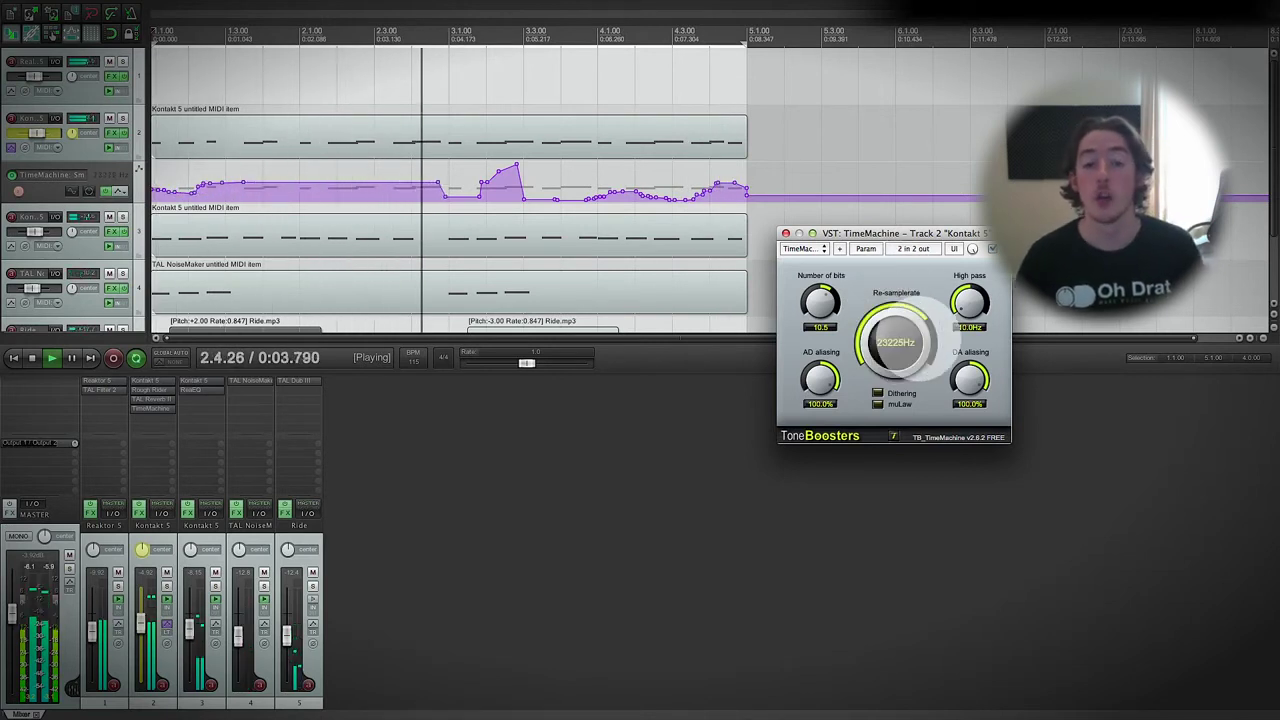
pyautogui.press('space')
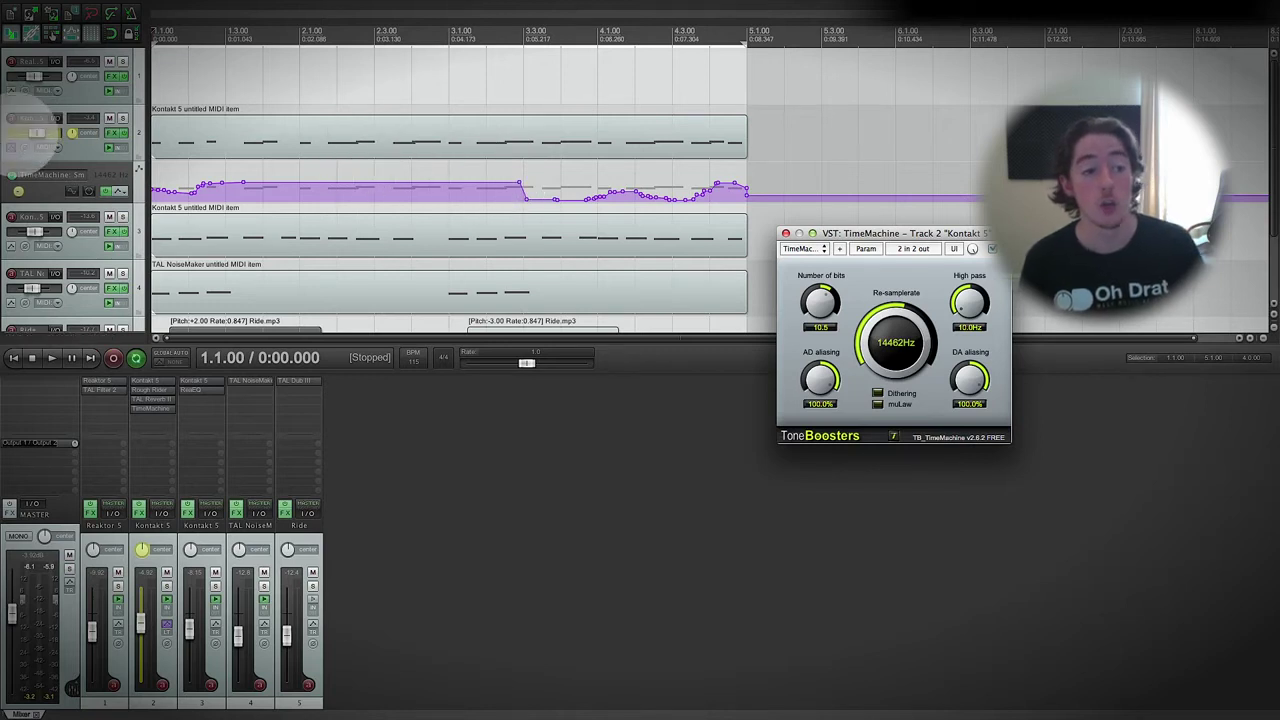
# Set track 2's automation mode to Write and record a constant 1000 Hz Re-samplerate over the existing envelope
pyautogui.click(20, 148)
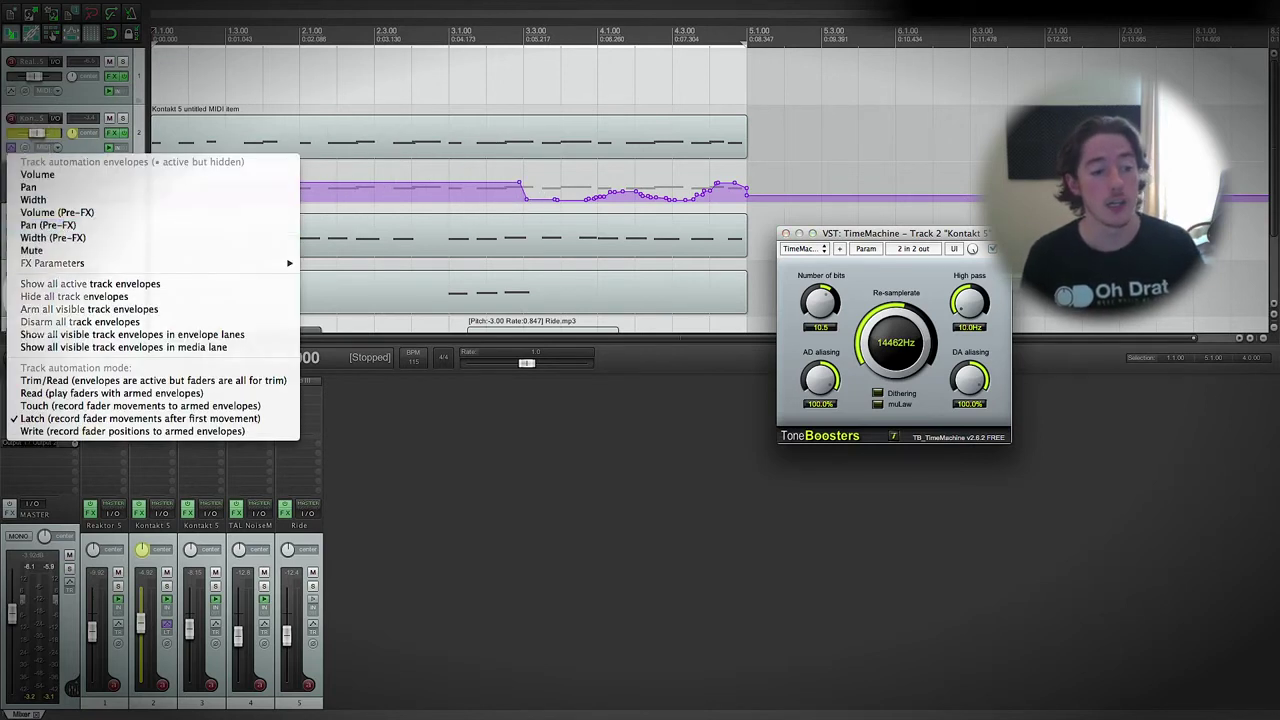
pyautogui.click(100, 429)
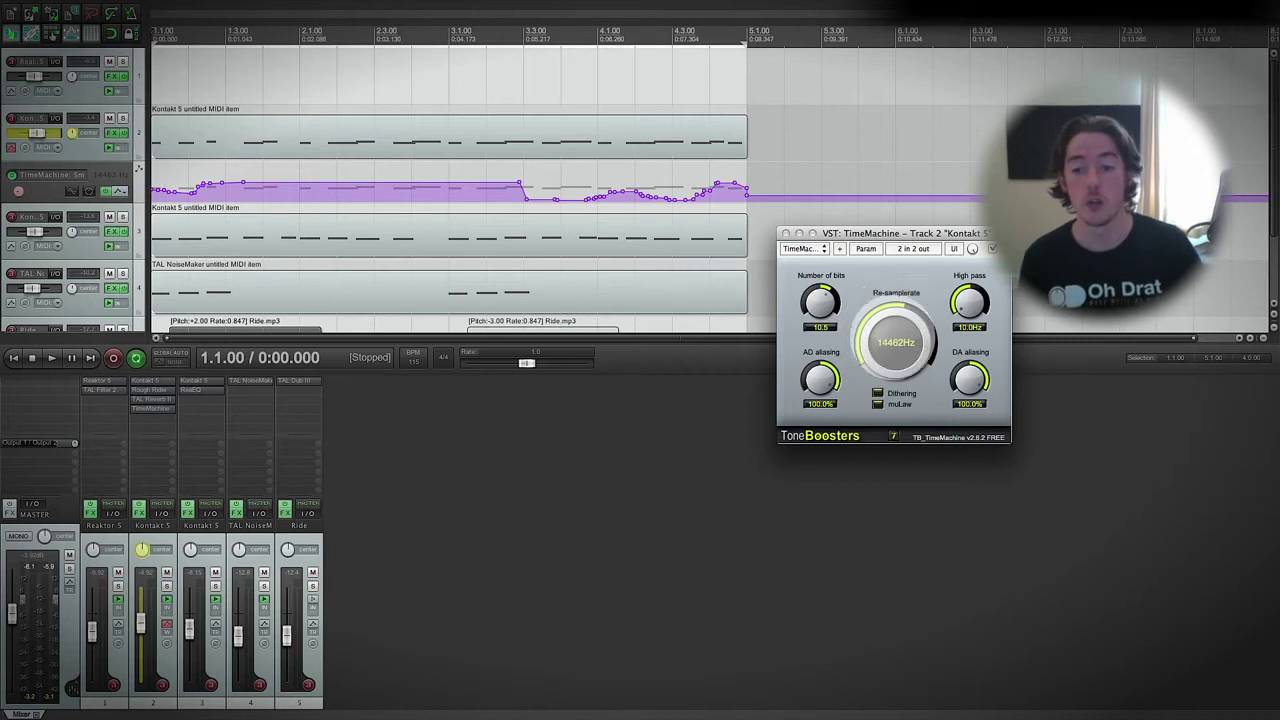
pyautogui.moveTo(895, 342); pyautogui.dragTo(851, 620)
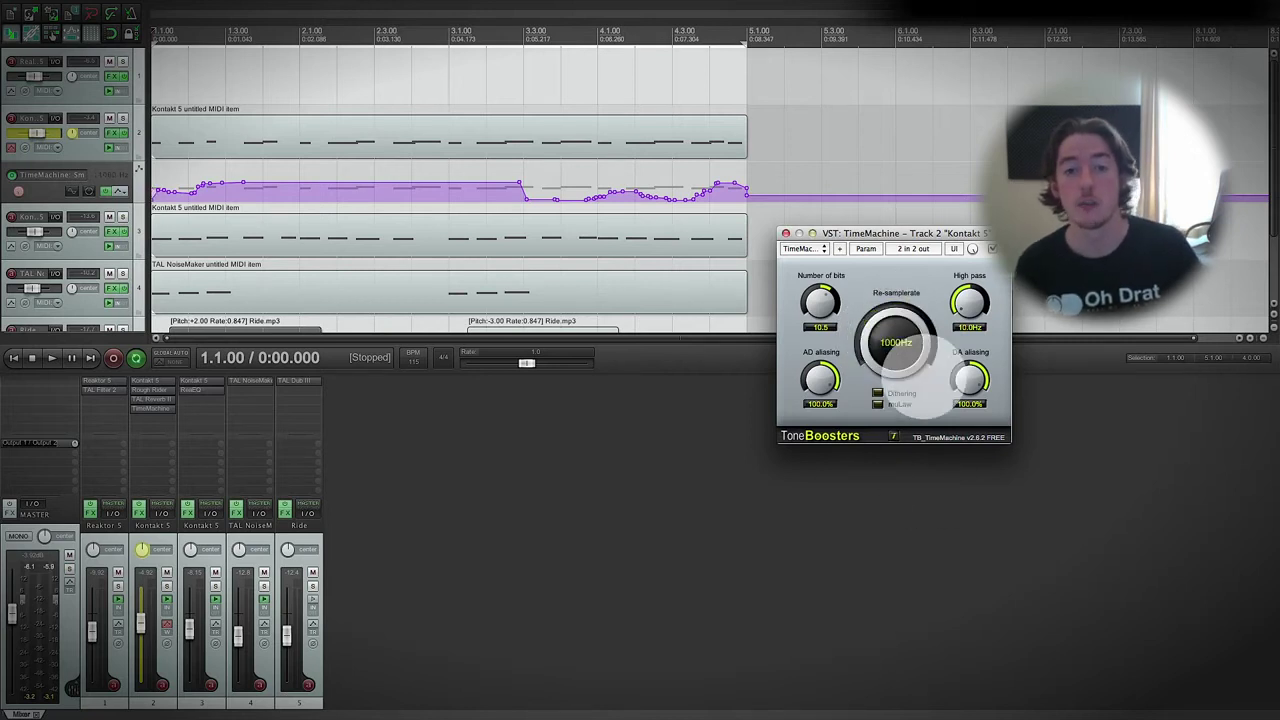
pyautogui.press('space')
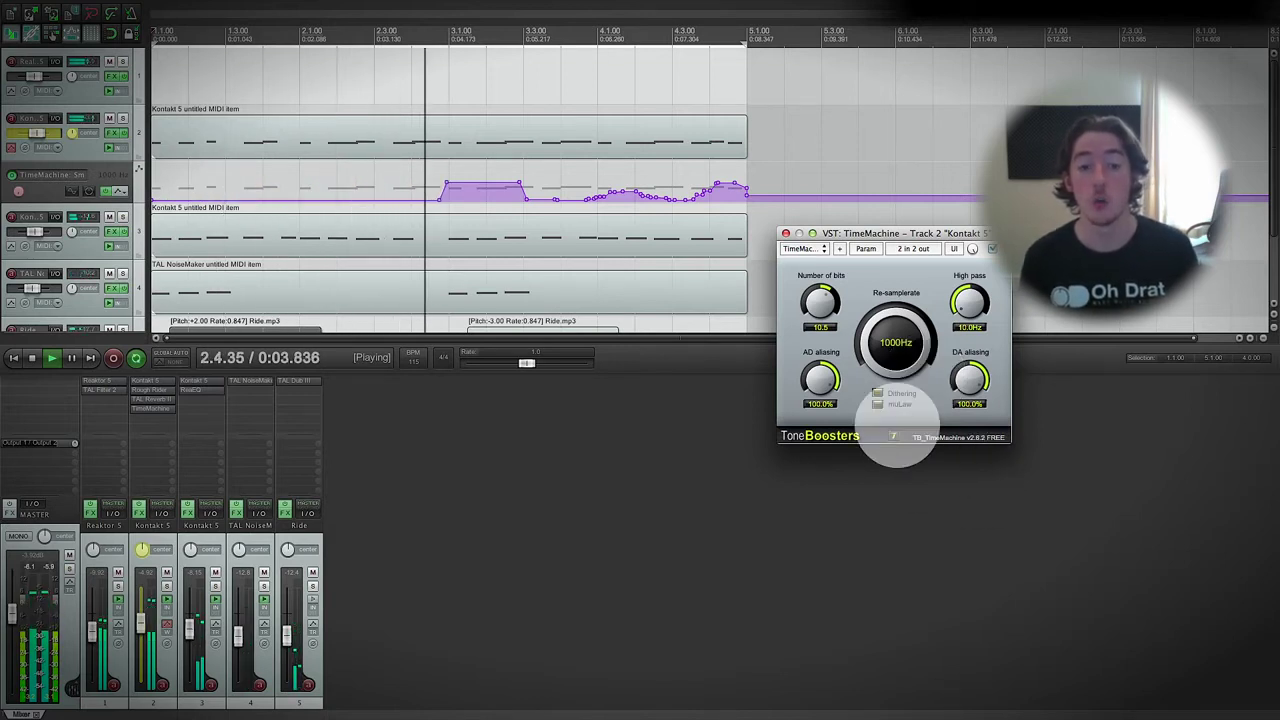
pyautogui.press('space')
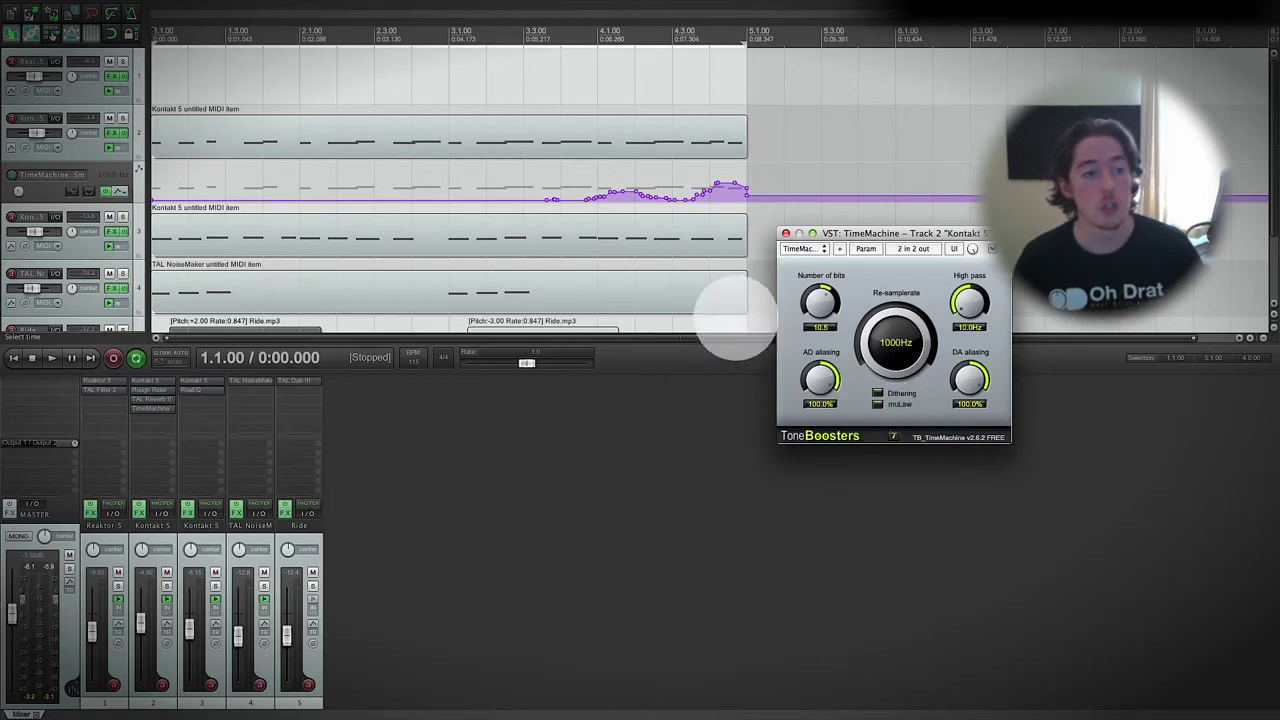
# Return track 2's automation mode to Touch and record several Re-samplerate rises up to 44100 Hz over the envelope
pyautogui.click(14, 147)
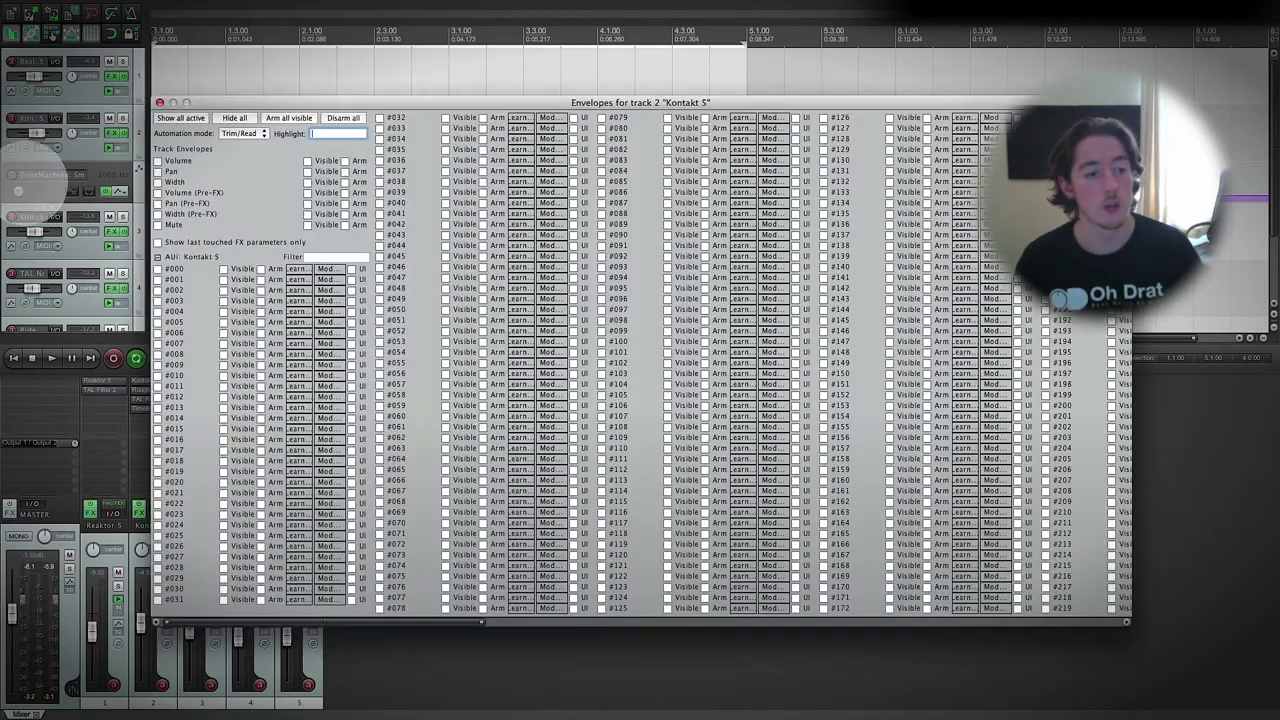
pyautogui.rightClick(12, 149)
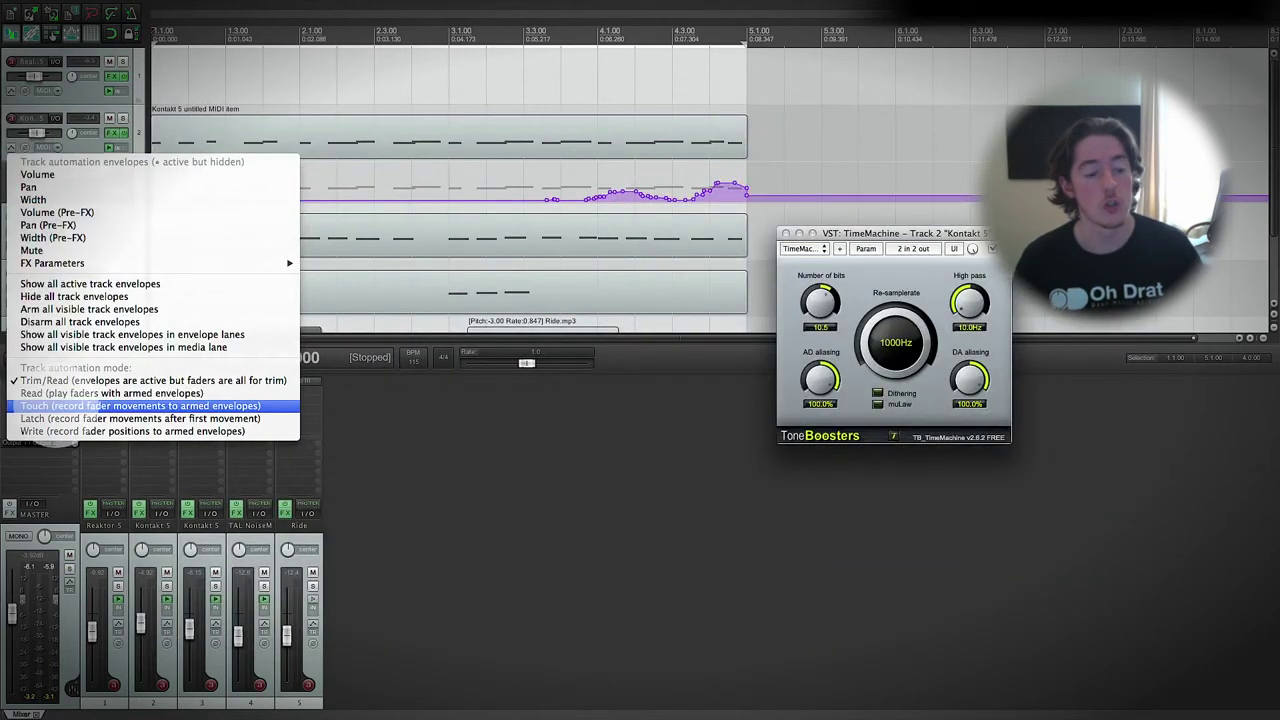
pyautogui.click(60, 406)
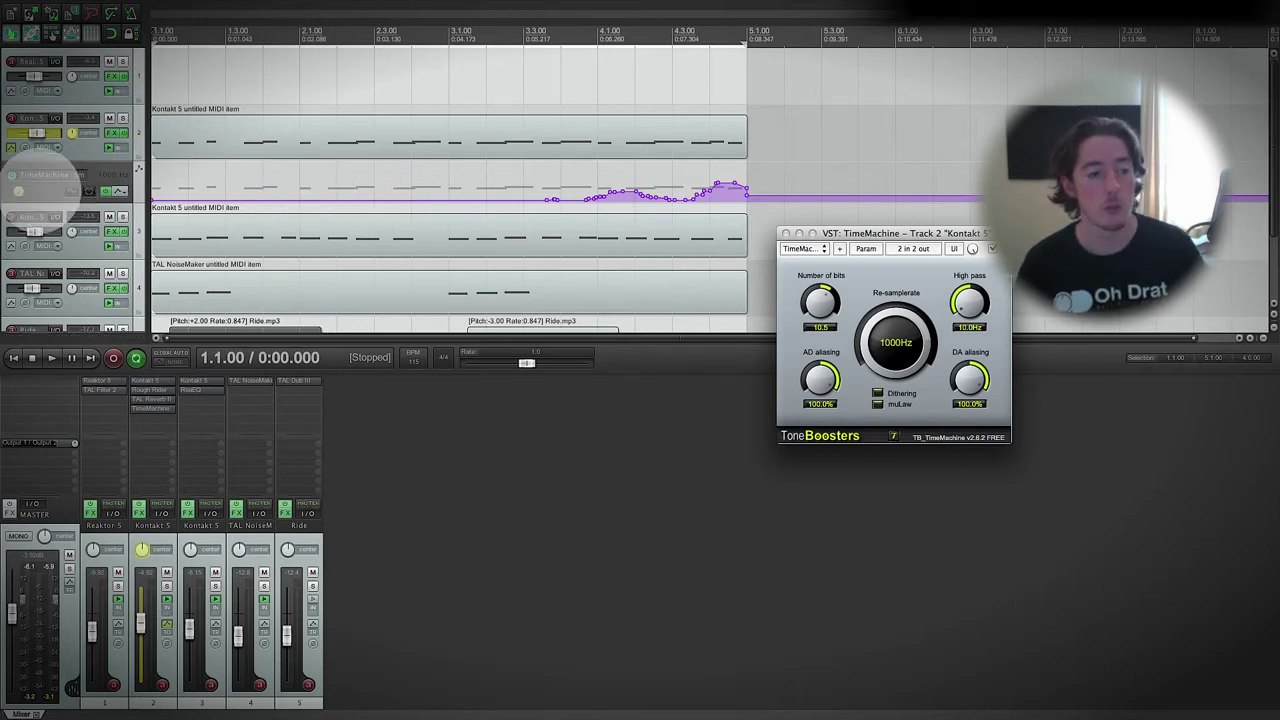
pyautogui.click(12, 147)
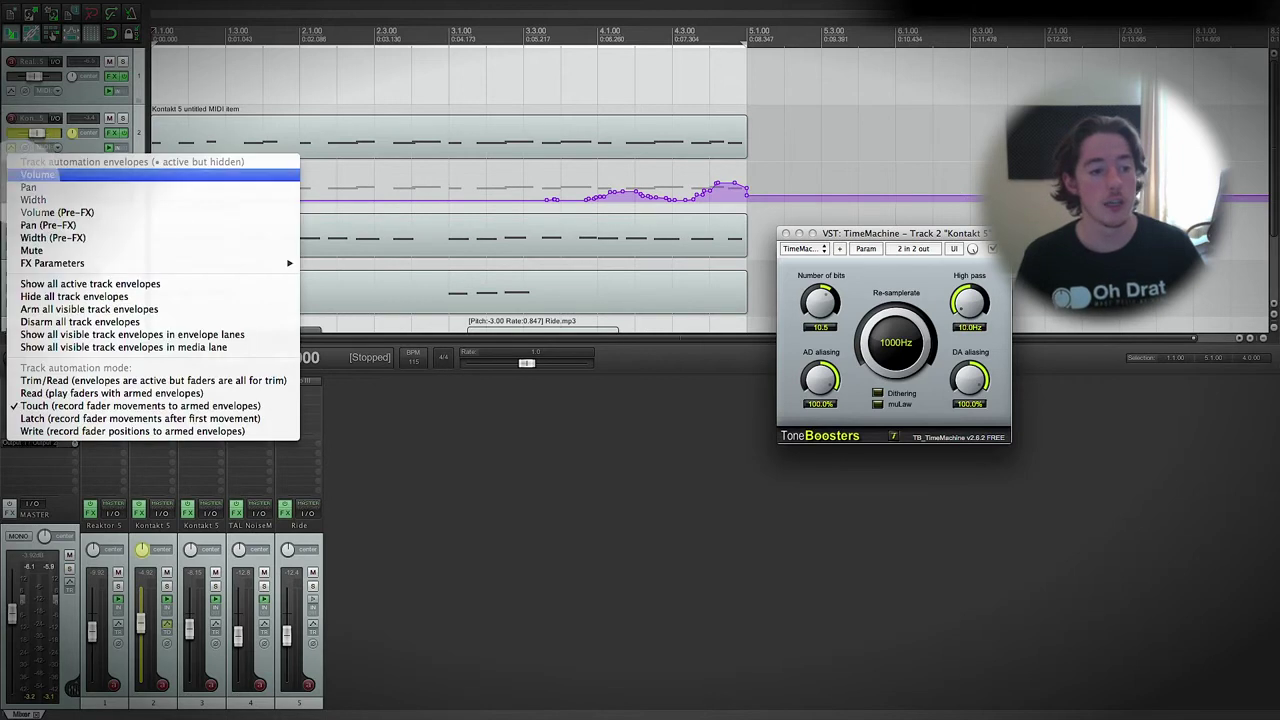
pyautogui.click(220, 393)
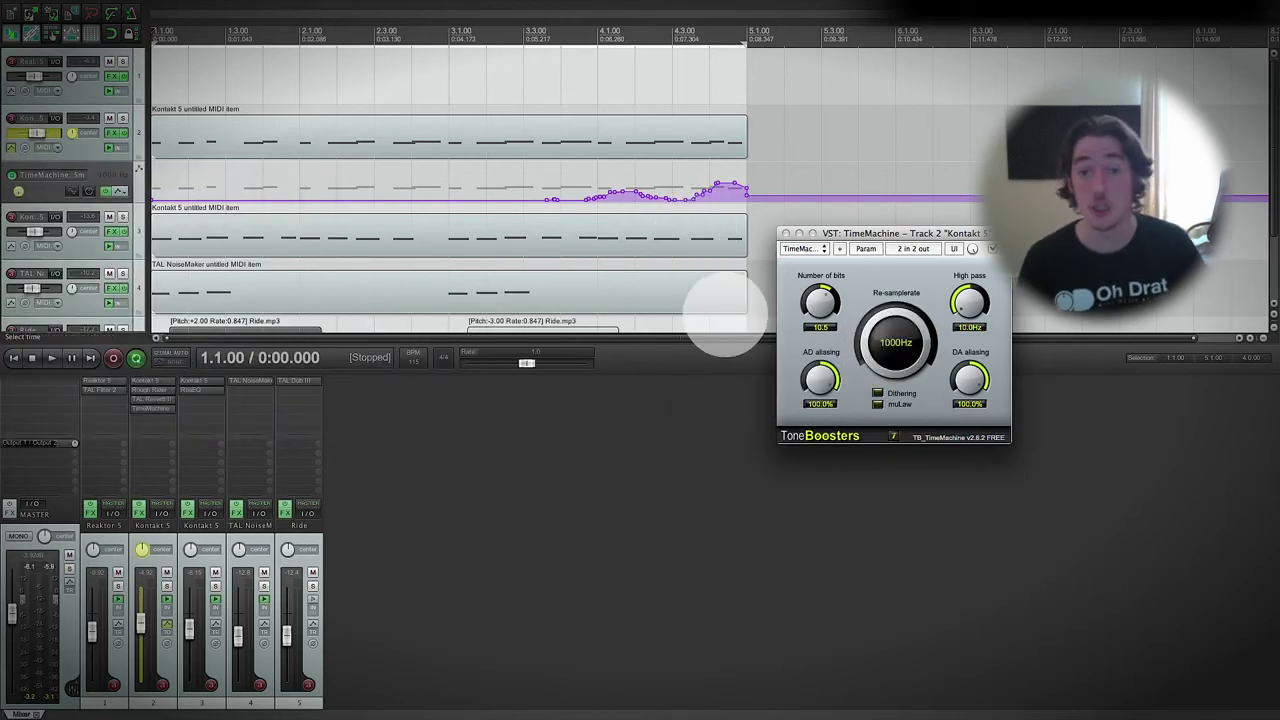
pyautogui.press('space')
pyautogui.moveTo(886, 337)
pyautogui.mouseDown()
pyautogui.moveTo(882, 265)
pyautogui.moveTo(882, 358)
pyautogui.moveTo(882, 265)
pyautogui.moveTo(927, 133)
pyautogui.mouseUp()
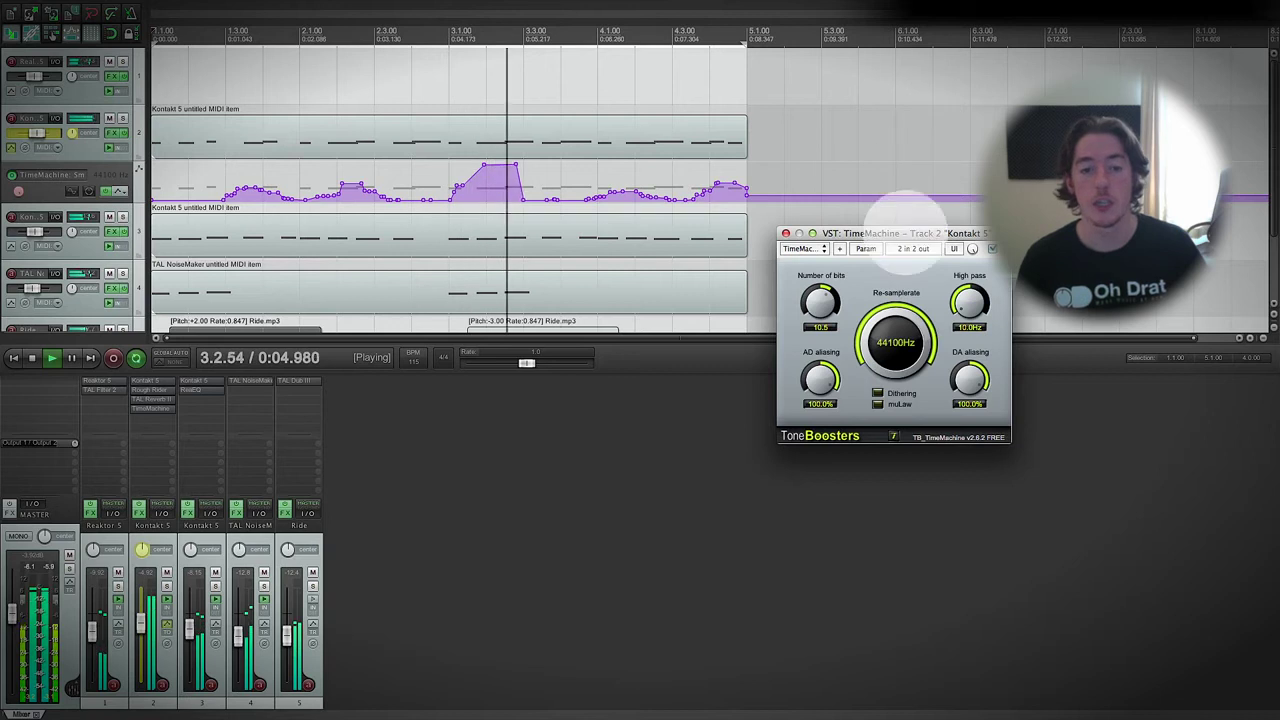
pyautogui.press('space')
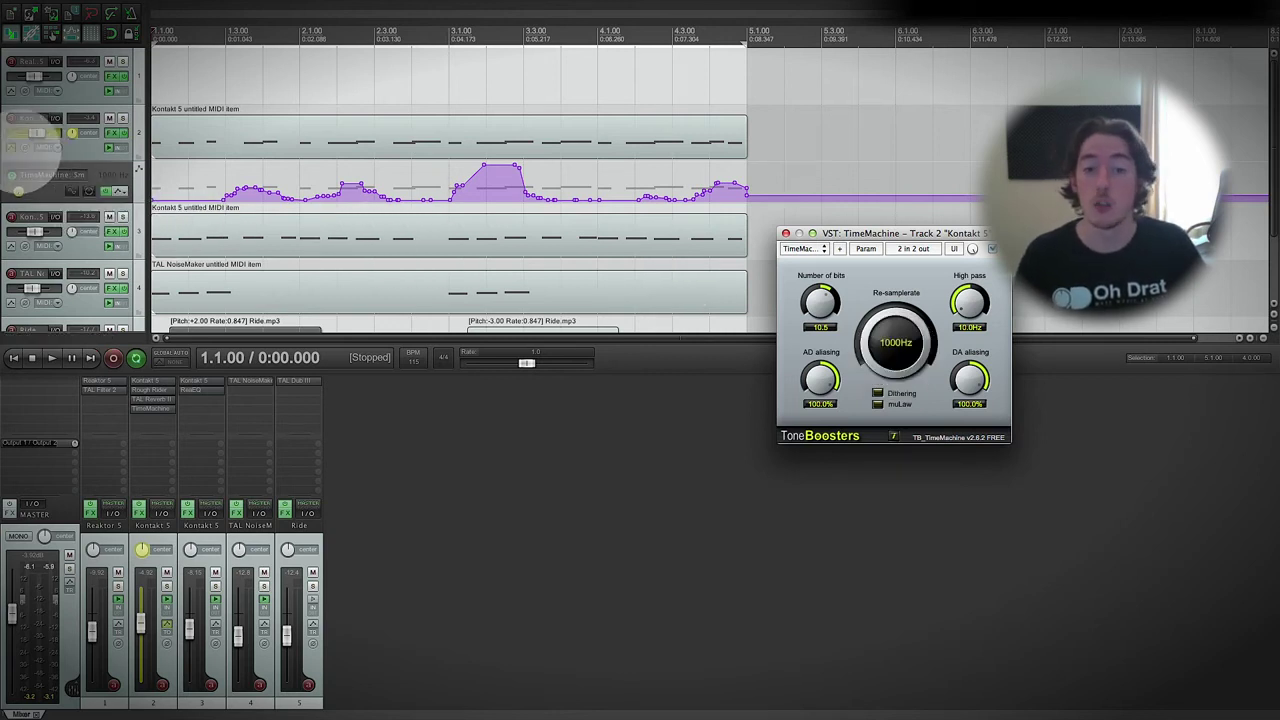
# Set track 2's automation mode to Read and try moving the TimeMachine Re-samplerate knob during playback
pyautogui.click(18, 190)
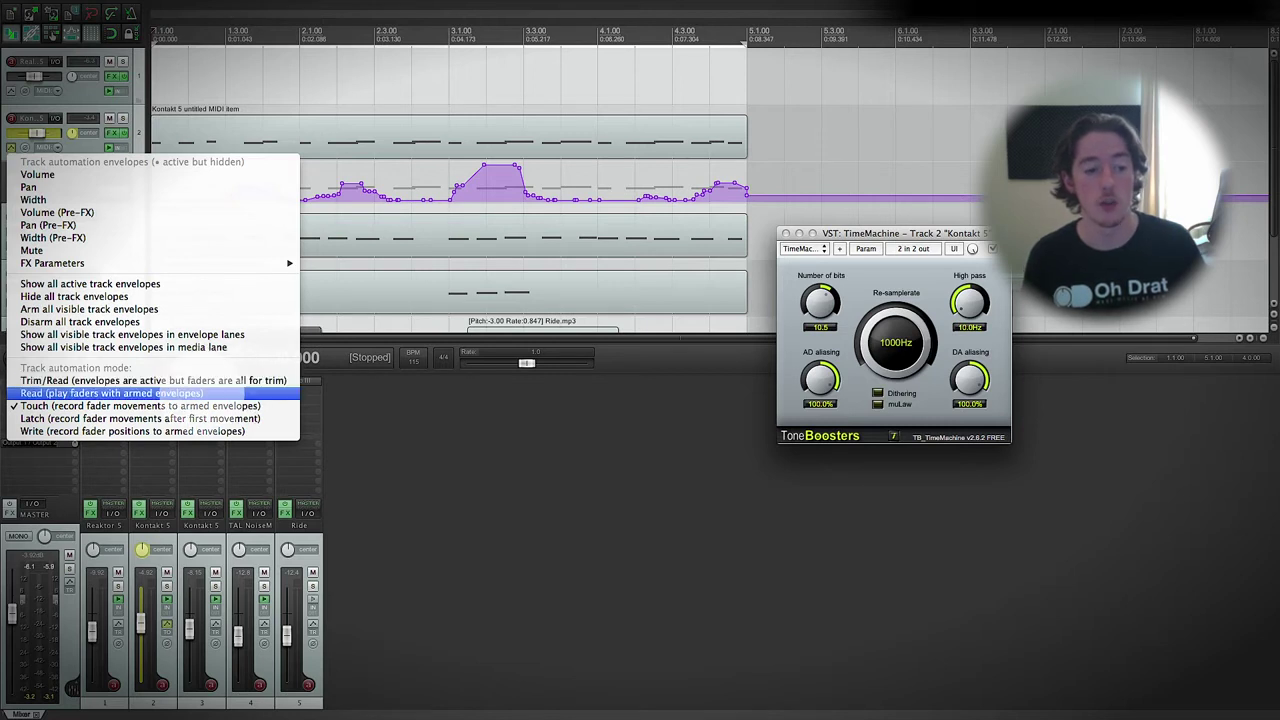
pyautogui.click(200, 393)
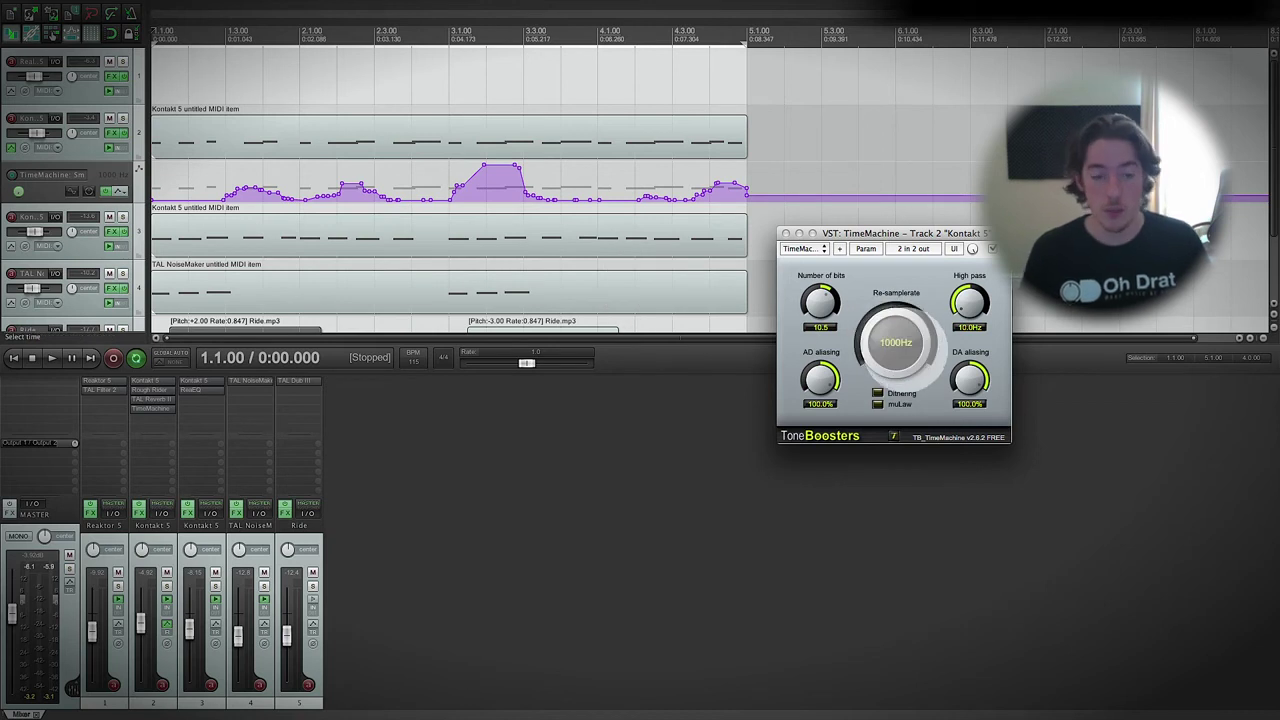
pyautogui.press('space')
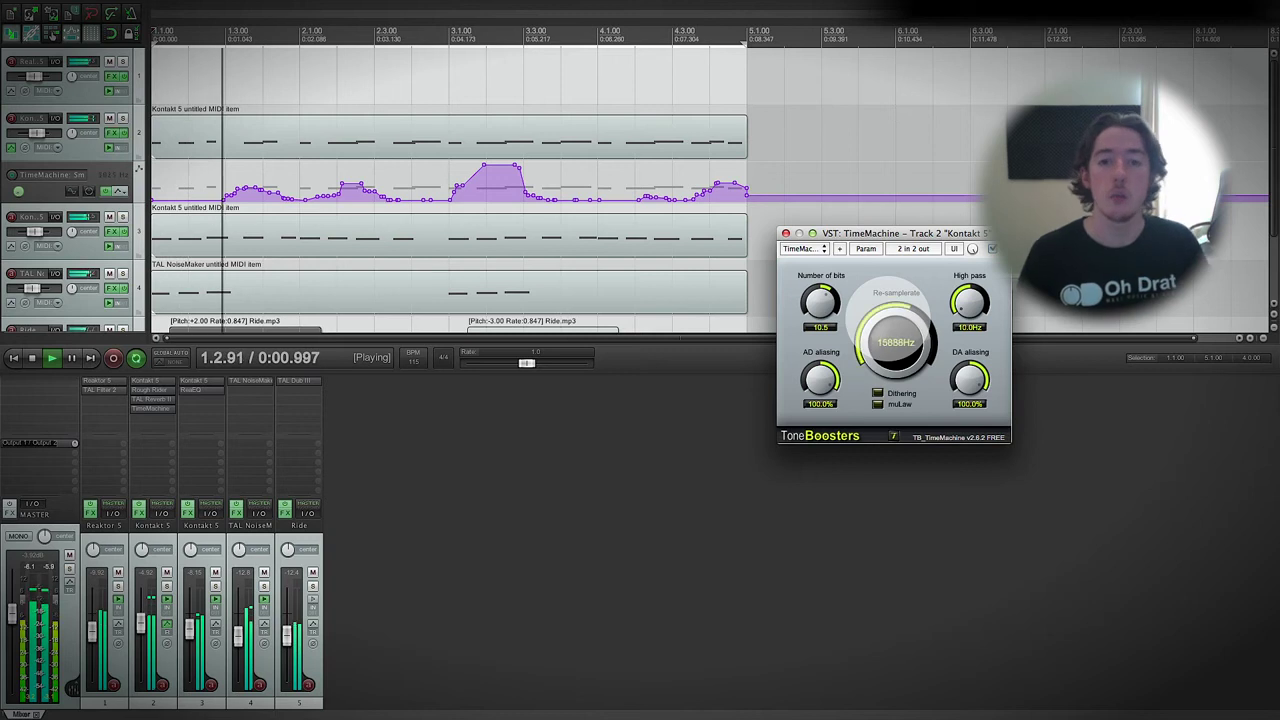
pyautogui.press('space')
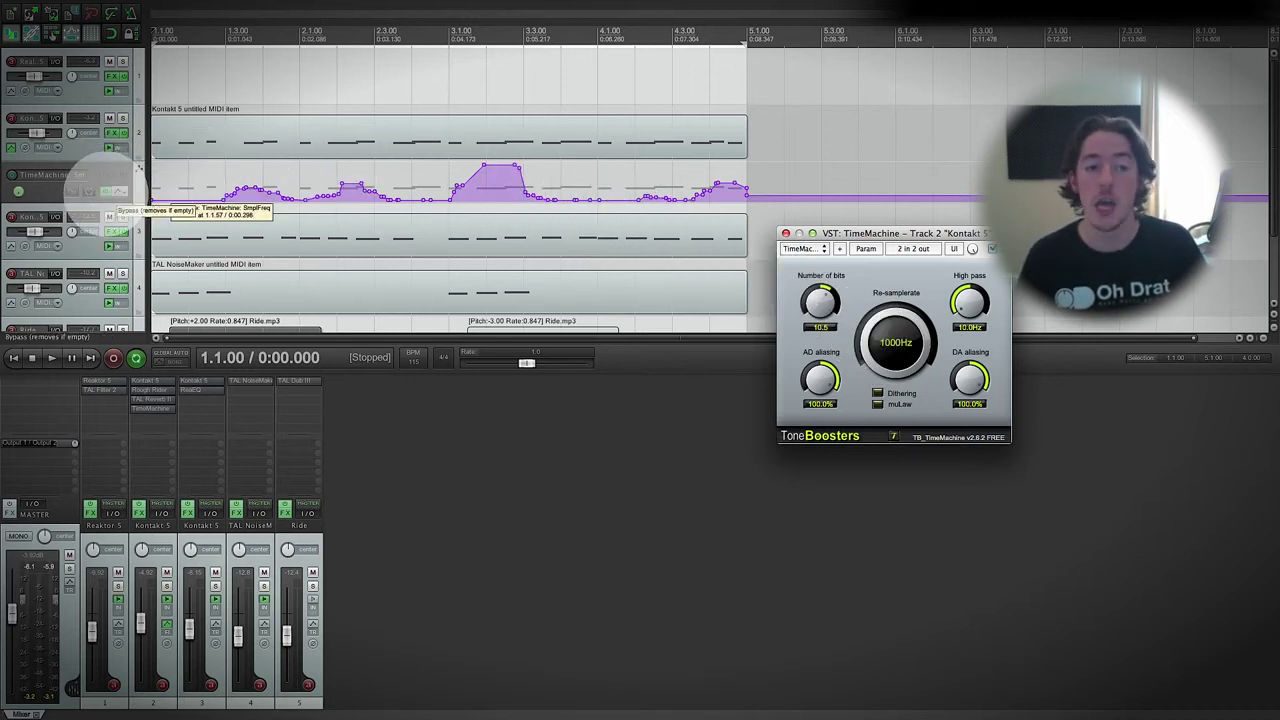
# Bypass the Re-samplerate envelope, adjust the knob freely during playback, and re-enable the envelope before stopping
pyautogui.click(105, 190)
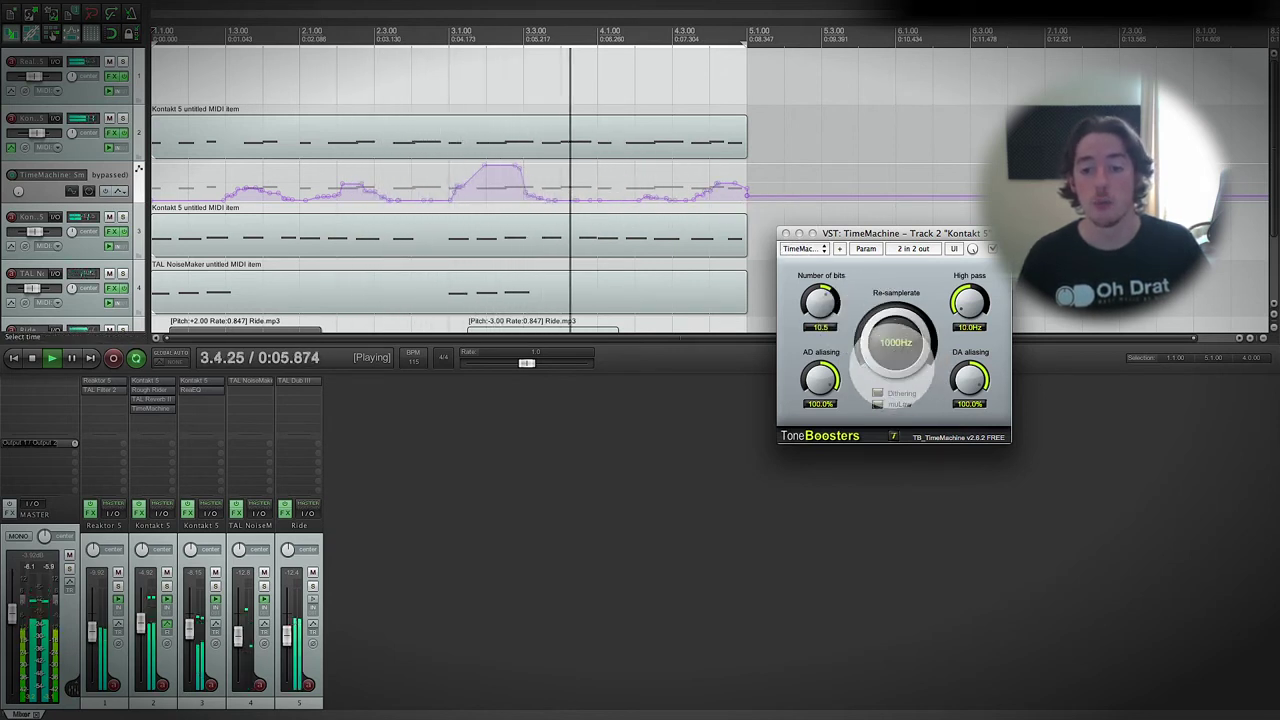
pyautogui.moveTo(890, 375)
pyautogui.mouseDown()
pyautogui.moveTo(894, 330)
pyautogui.moveTo(905, 401)
pyautogui.moveTo(893, 290)
pyautogui.mouseUp()
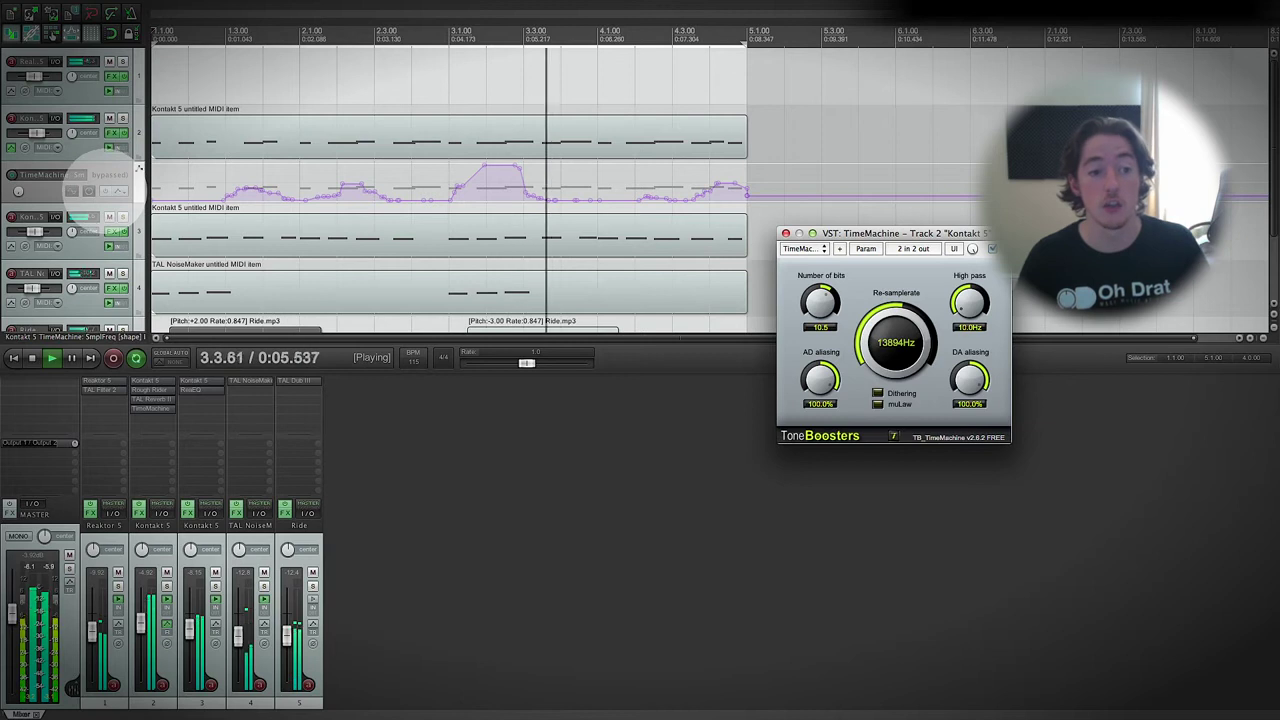
pyautogui.click(89, 190)
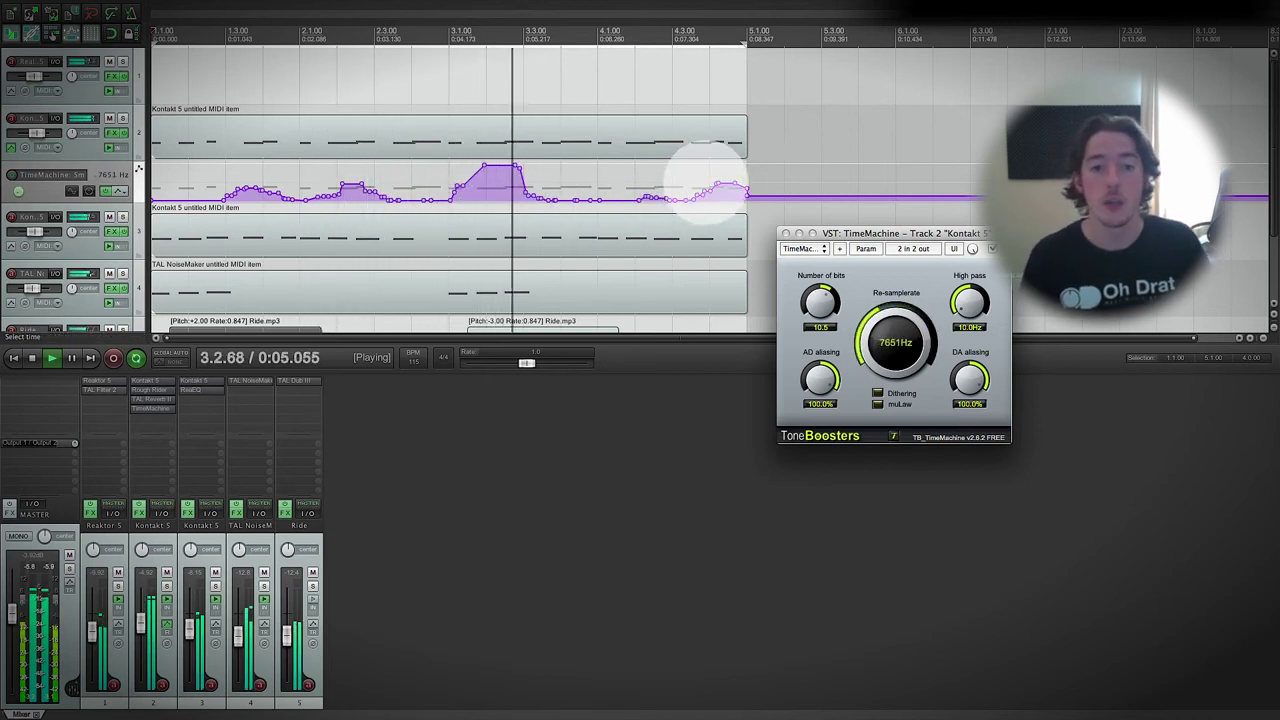
pyautogui.press('space')
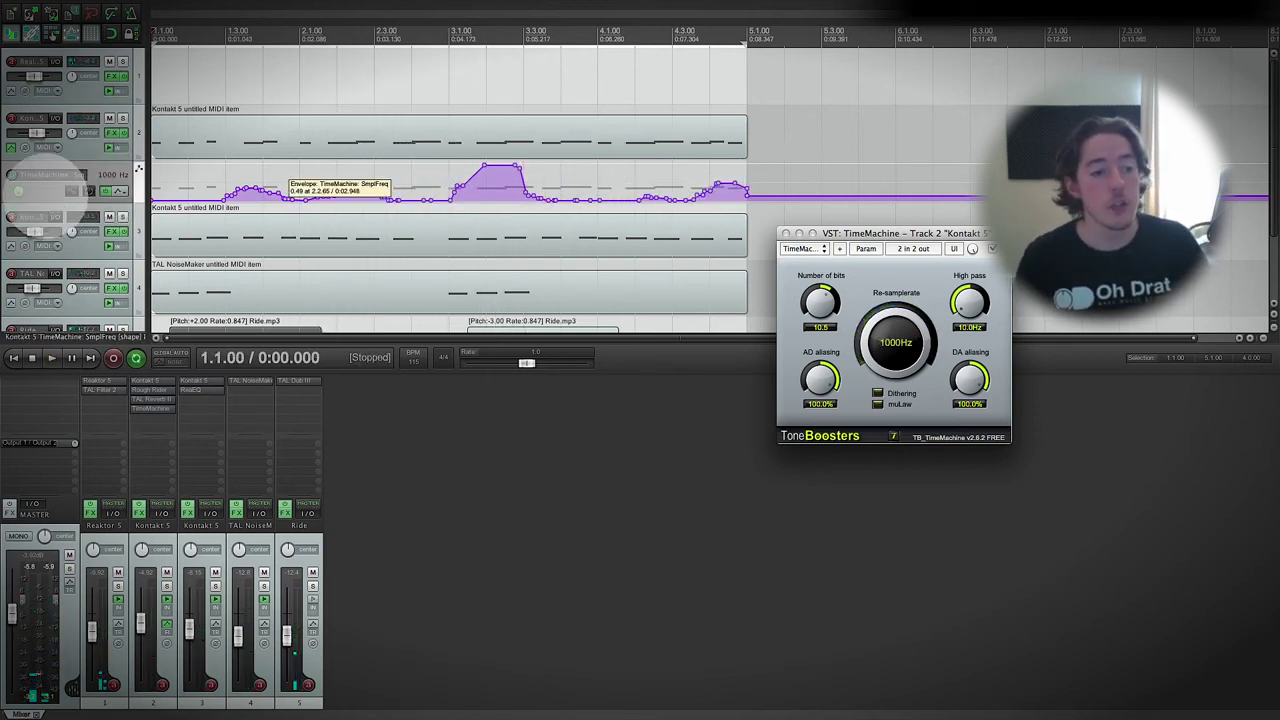
pyautogui.click(20, 184)
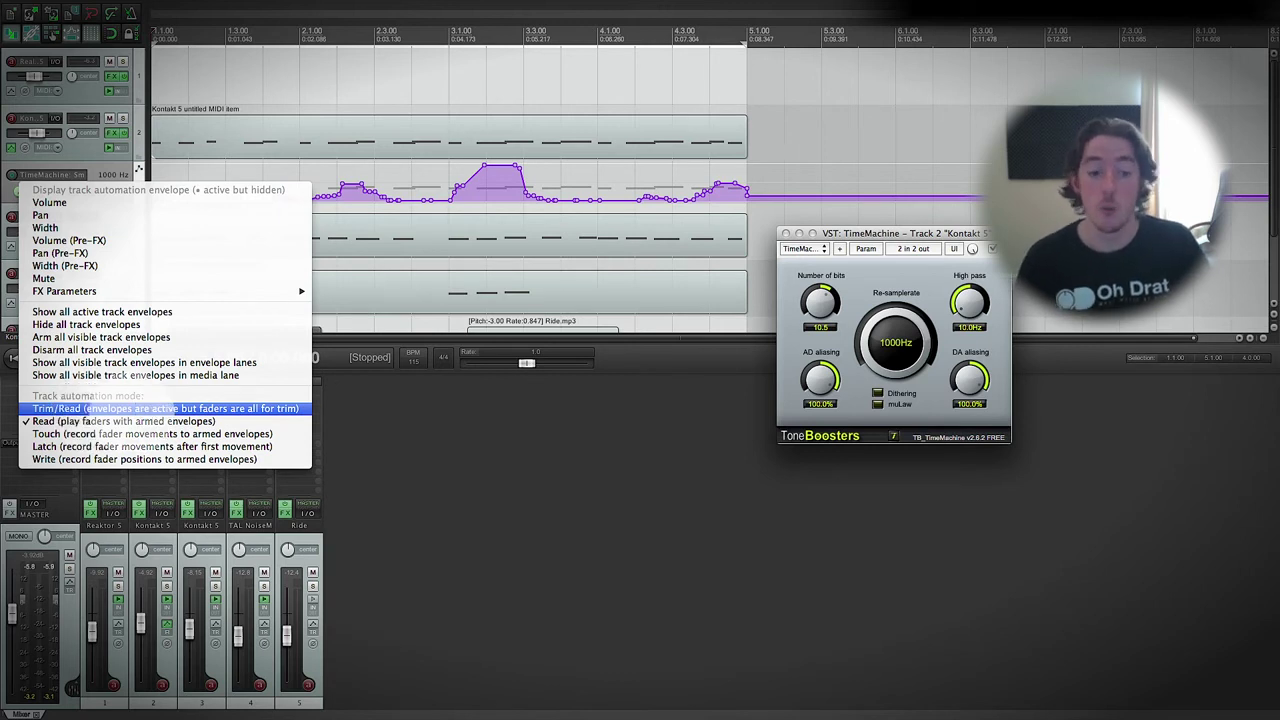
pyautogui.click(366, 437)
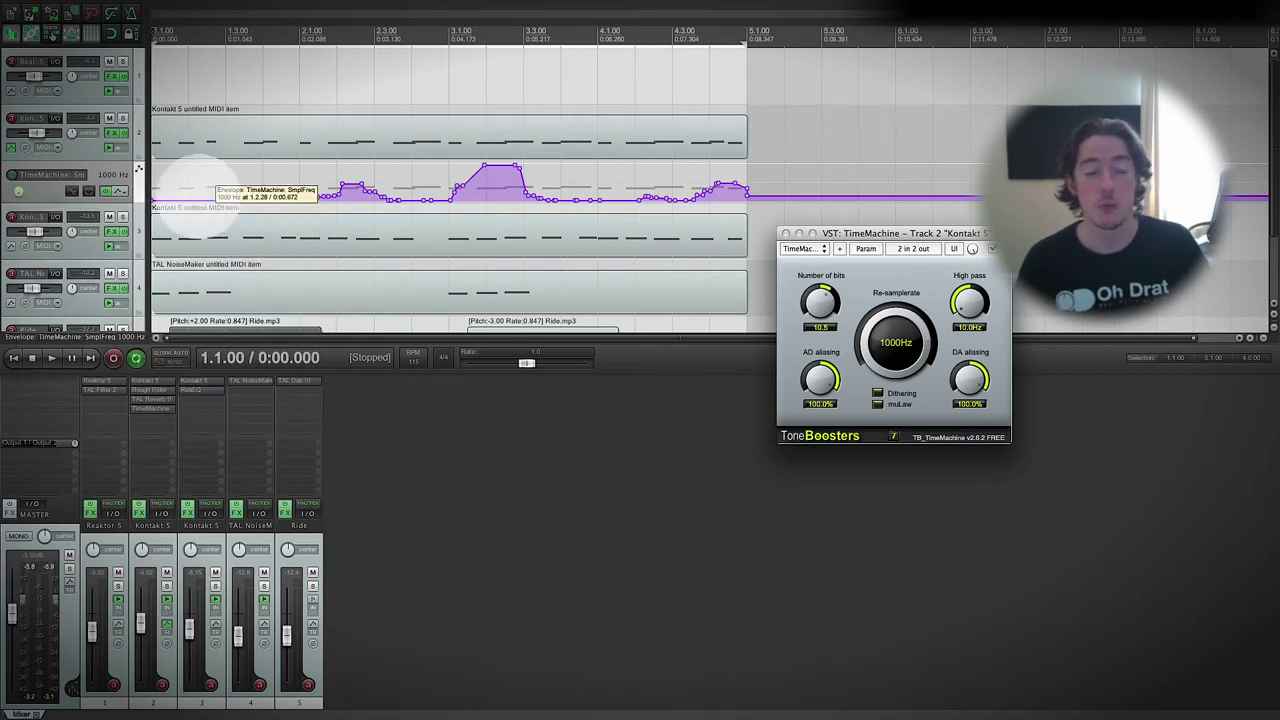
# Set the Ride track's automation mode to Touch and record volume fader movements during playback
pyautogui.scroll(-3, 100, 200)
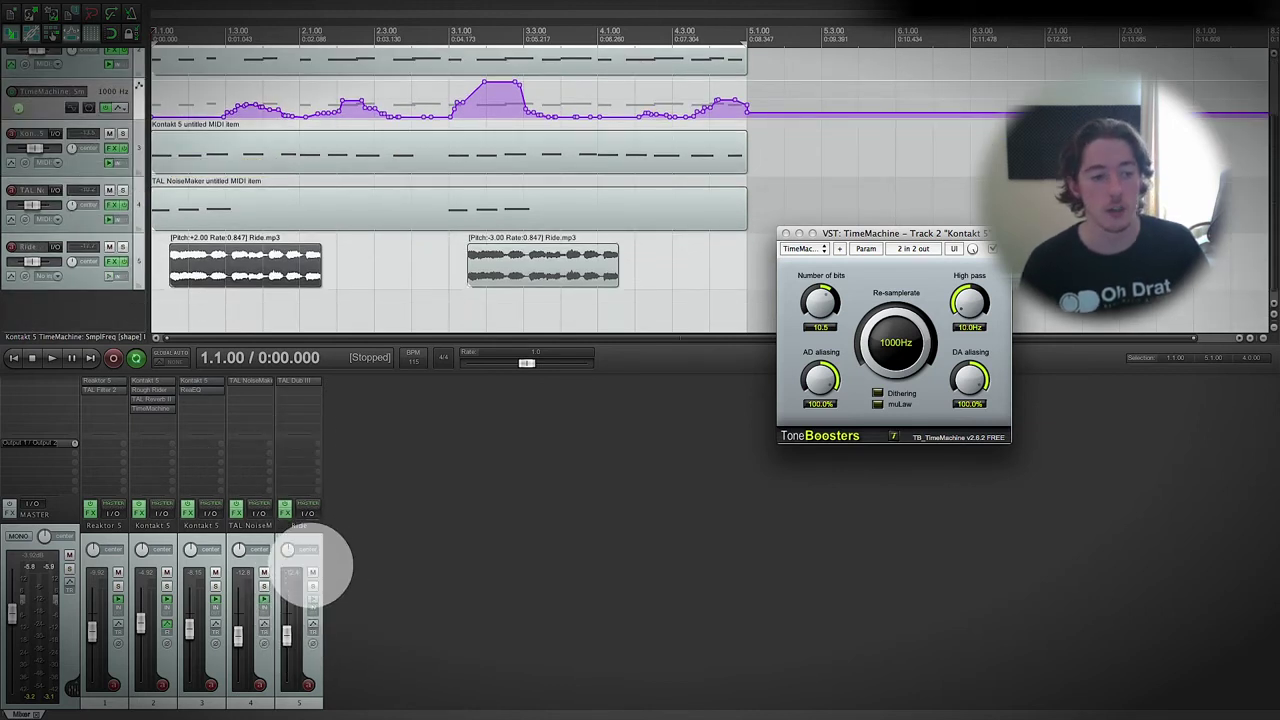
pyautogui.click(316, 566)
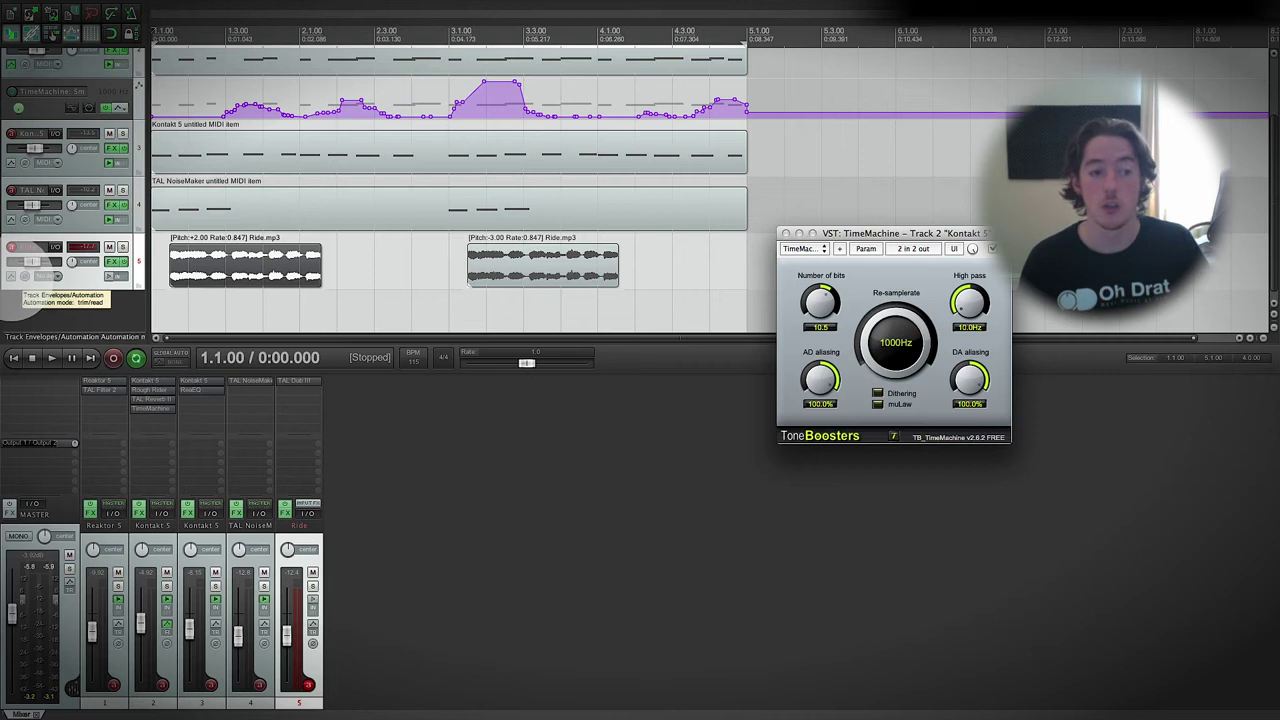
pyautogui.click(42, 275)
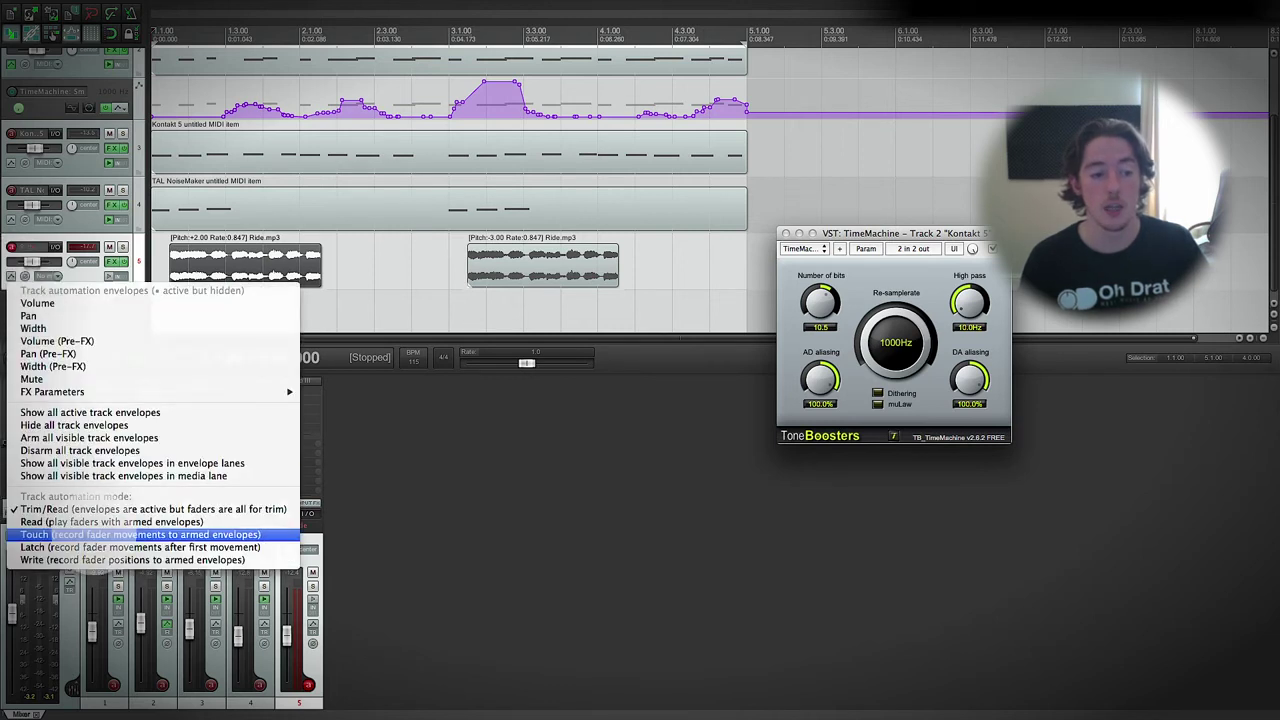
pyautogui.click(100, 534)
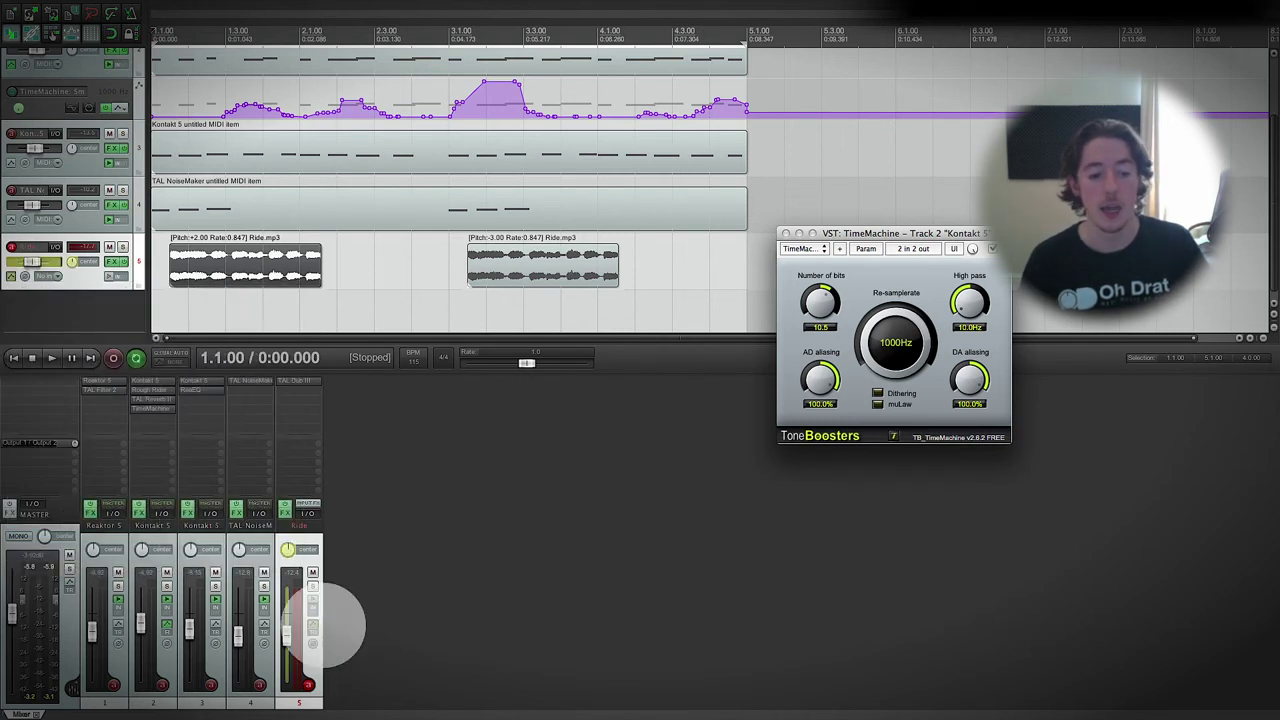
pyautogui.press('space')
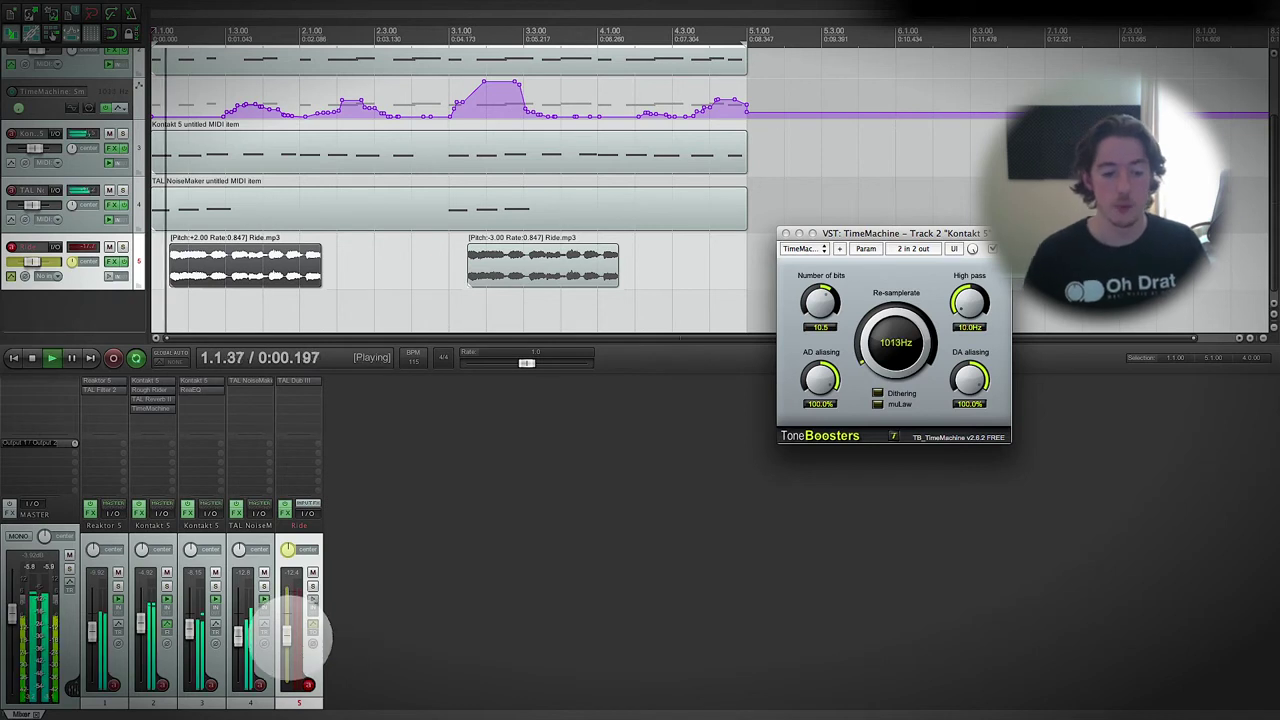
pyautogui.moveTo(298, 642)
pyautogui.mouseDown()
pyautogui.moveTo(328, 614)
pyautogui.moveTo(296, 650)
pyautogui.moveTo(286, 628)
pyautogui.moveTo(289, 678)
pyautogui.moveTo(288, 620)
pyautogui.moveTo(291, 663)
pyautogui.mouseUp()
pyautogui.press('space')
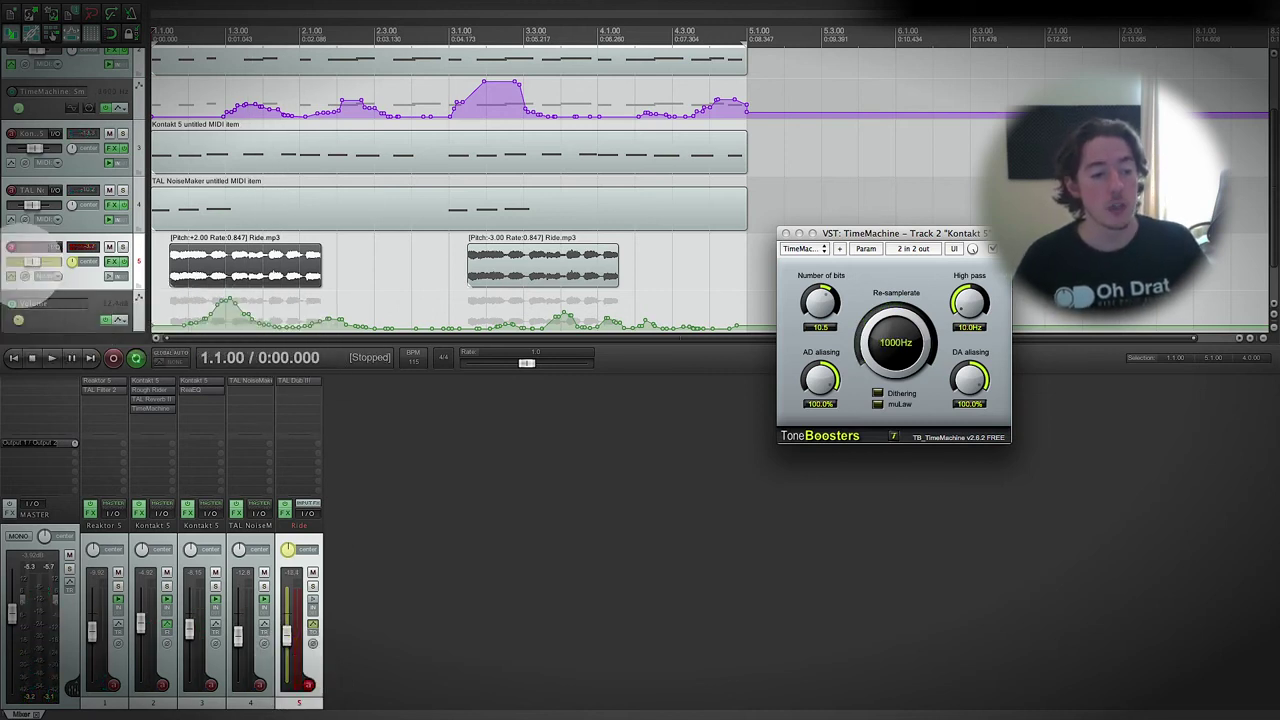
# Set the Ride track's automation mode to Trim/Read and lower its volume fader during looped playback
pyautogui.click(18, 276)
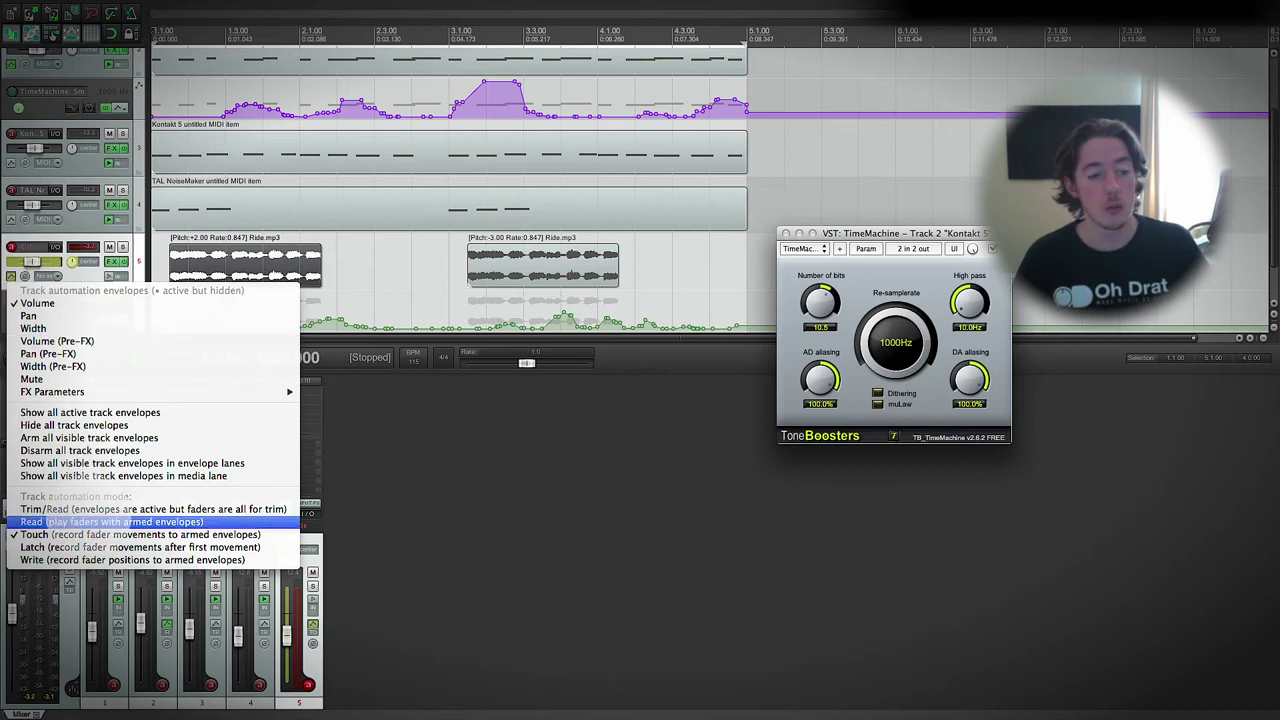
pyautogui.click(100, 509)
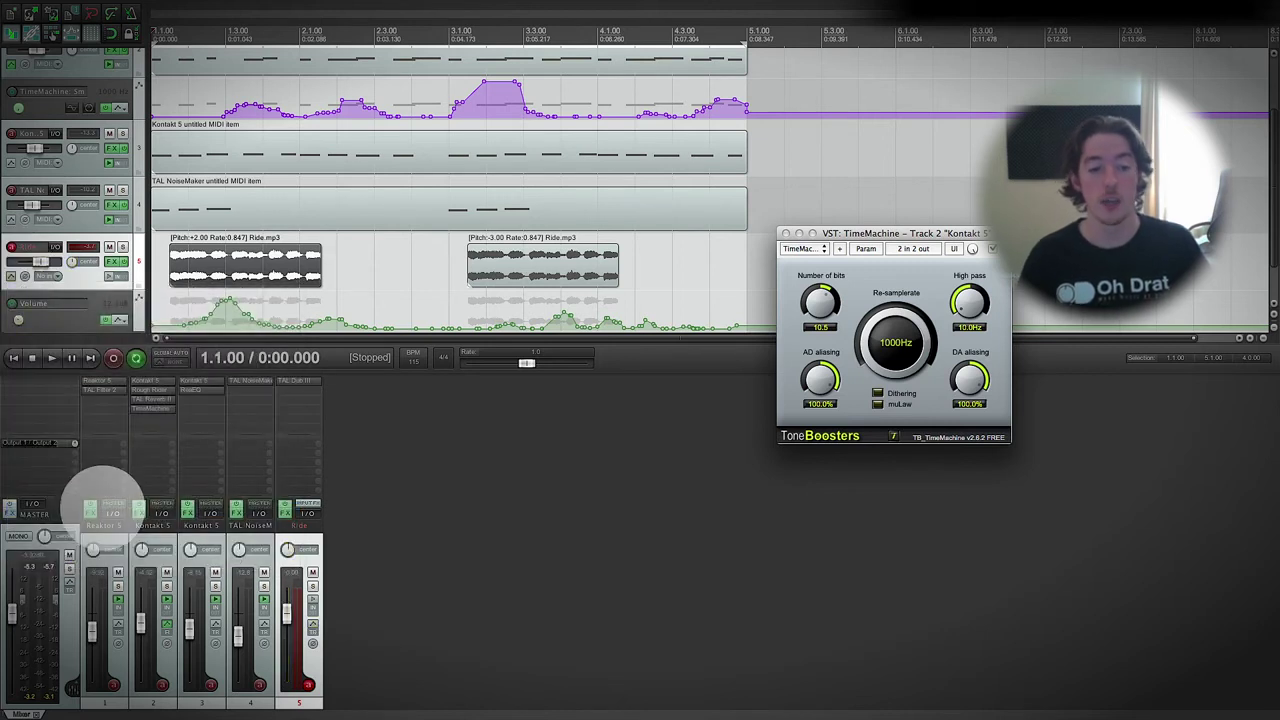
pyautogui.press('space')
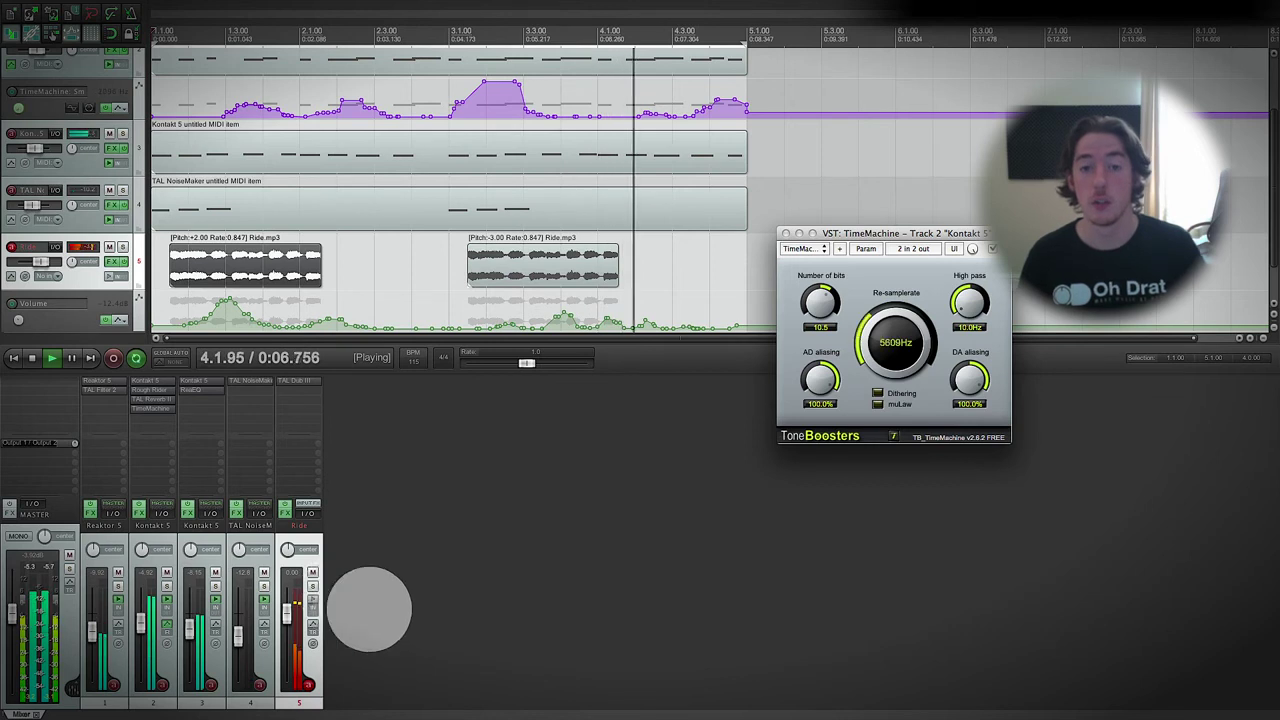
pyautogui.moveTo(287, 612); pyautogui.dragTo(287, 636)
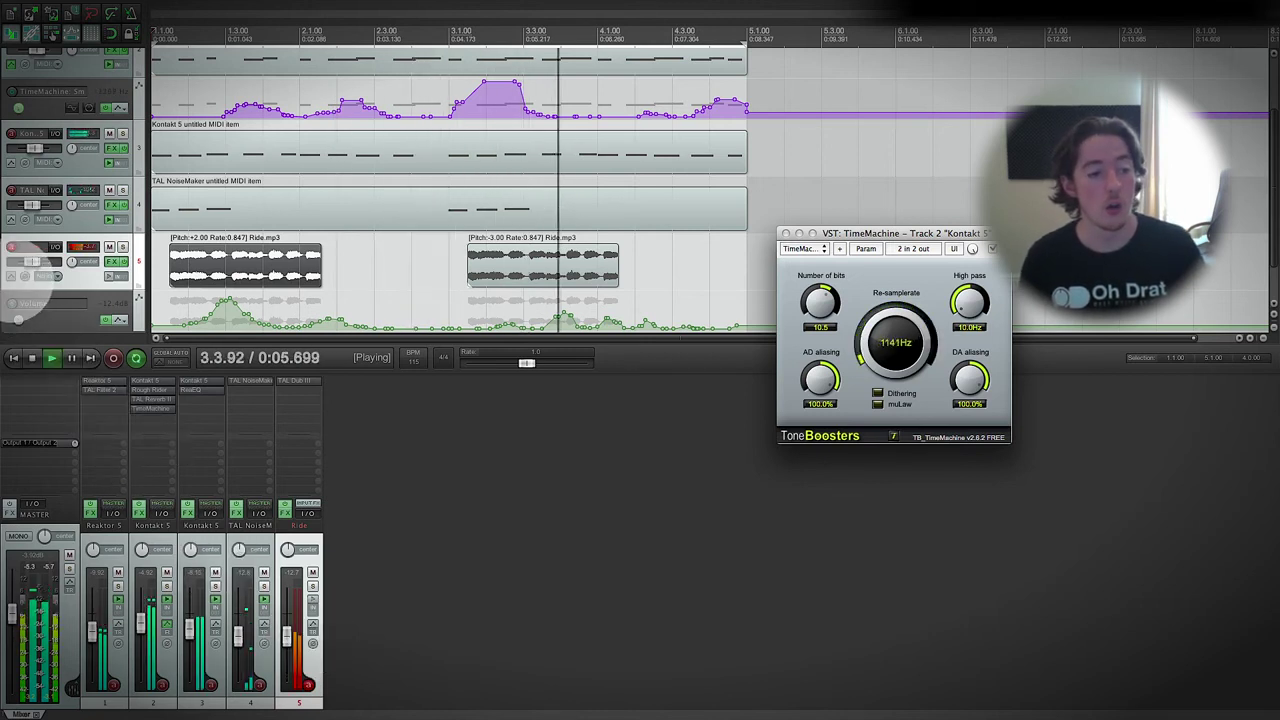
# Set the Ride track's automation mode to Read and try moving its volume fader against the envelope during playback
pyautogui.click(21, 275)
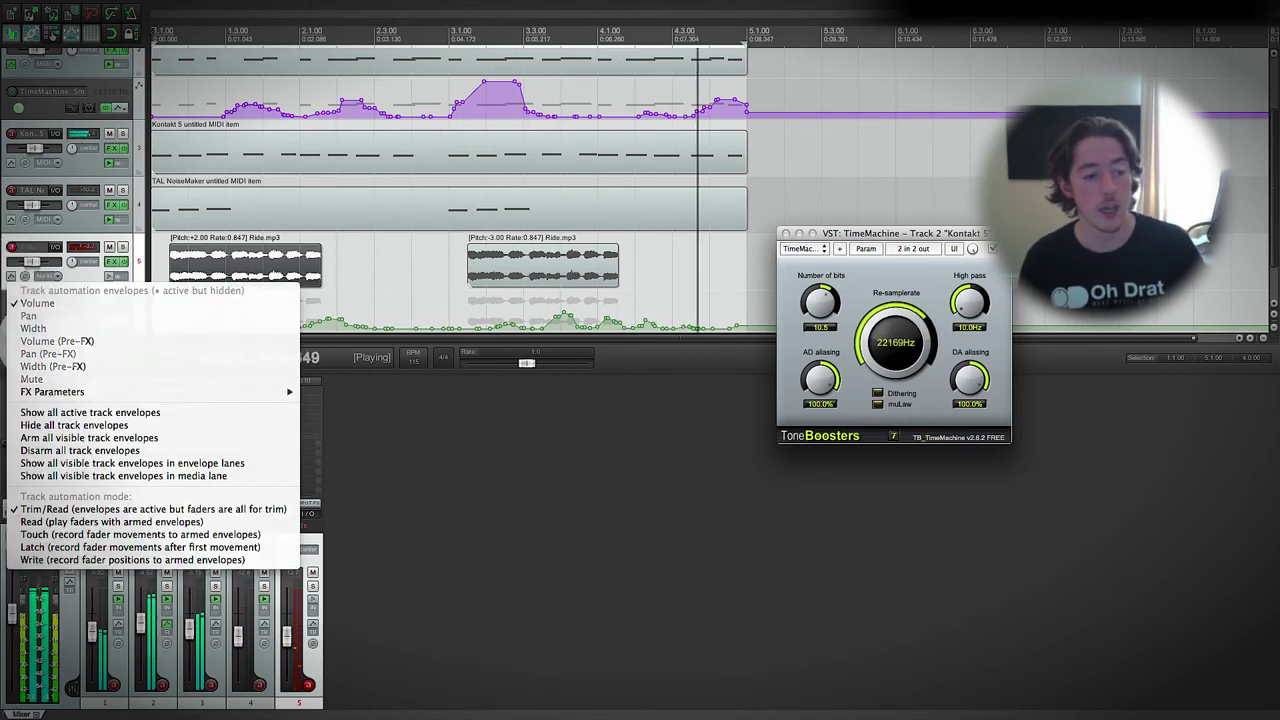
pyautogui.click(60, 534)
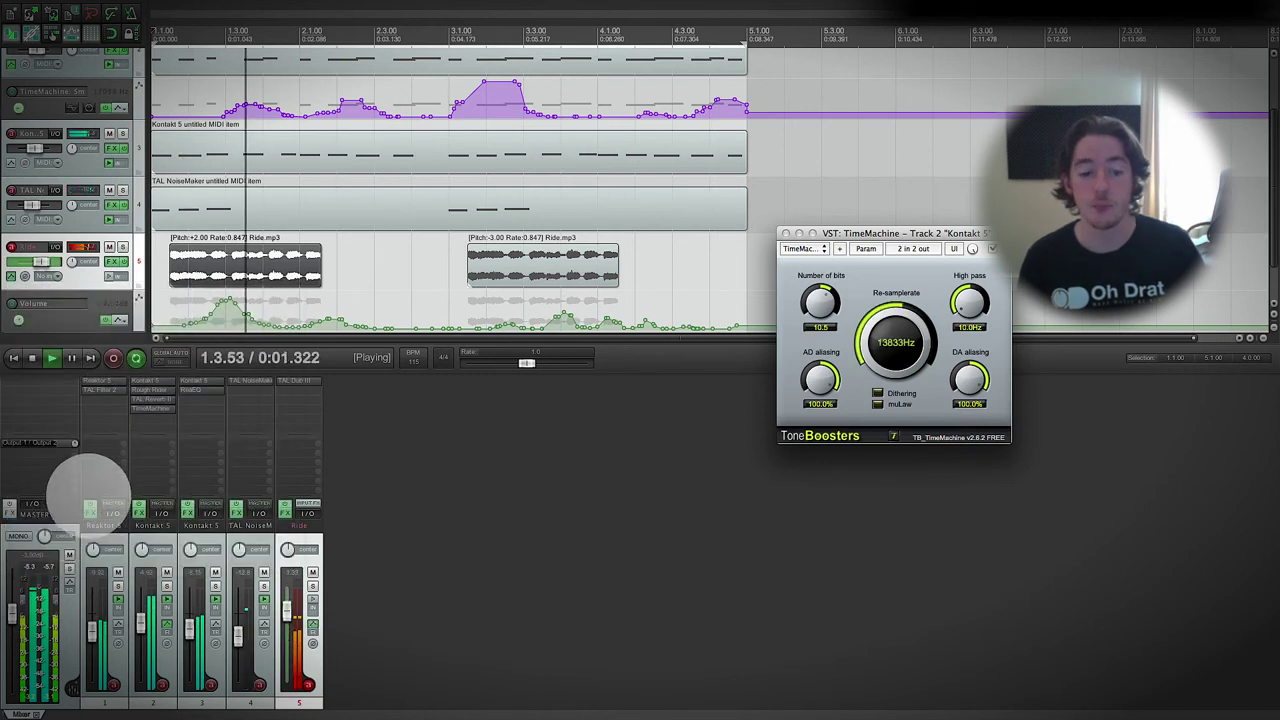
pyautogui.moveTo(296, 650); pyautogui.dragTo(153, 588)
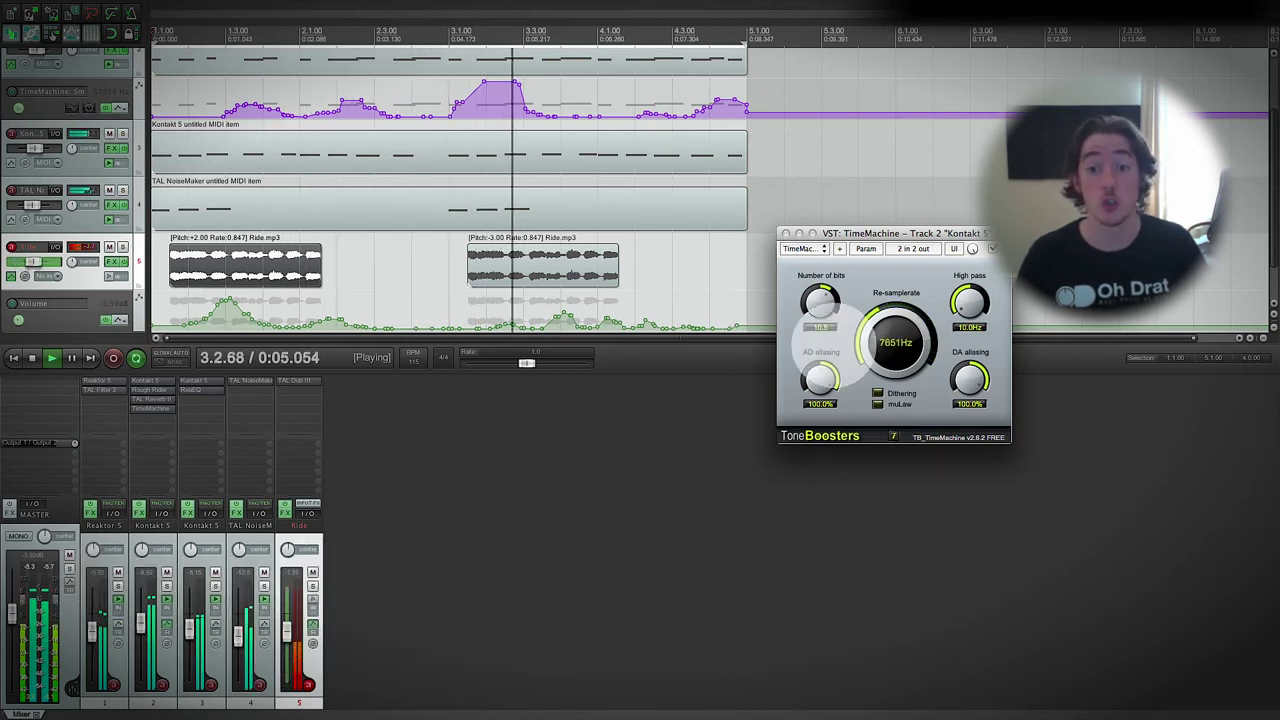
pyautogui.moveTo(290, 620); pyautogui.dragTo(287, 620)
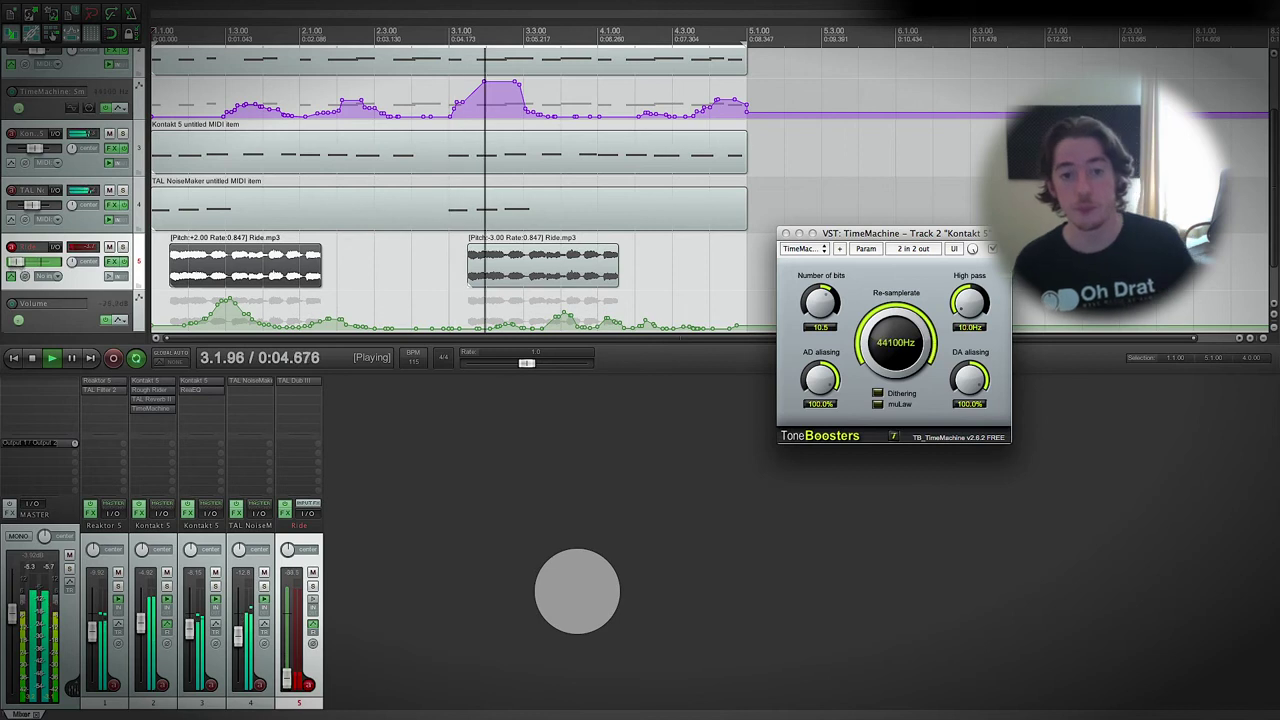
pyautogui.press('space')
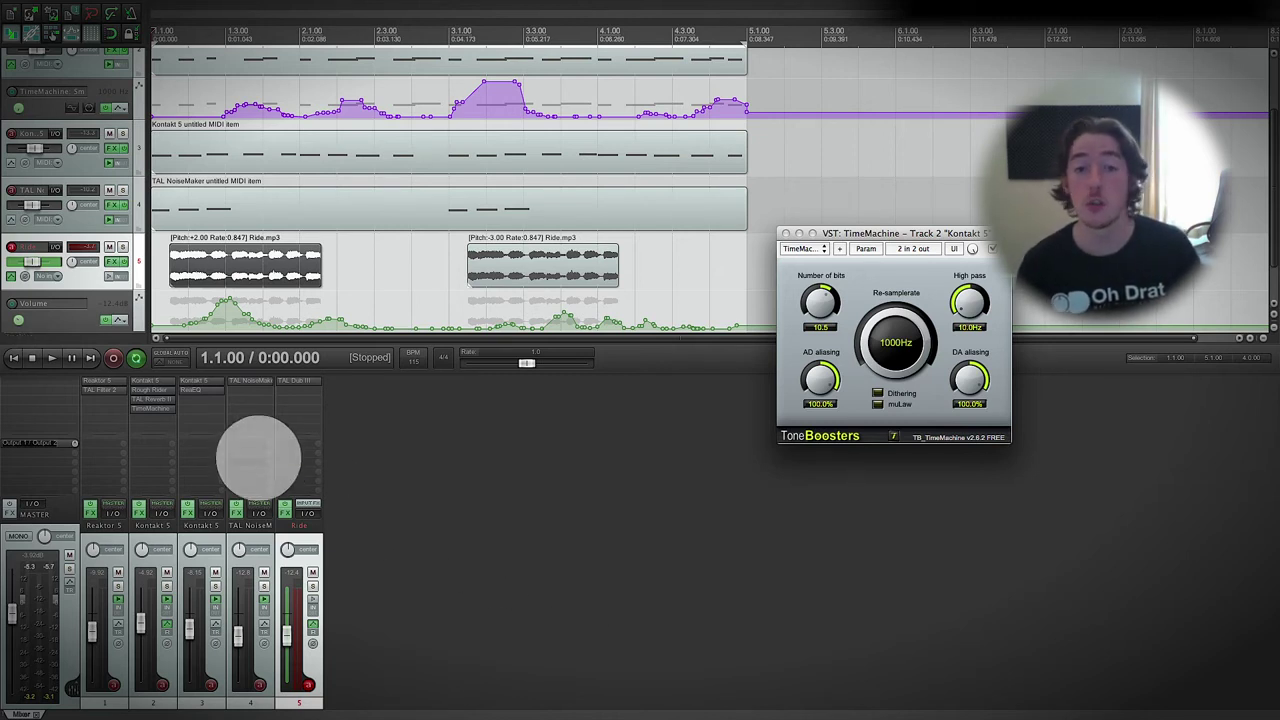
# Adjust the Ride volume envelope point near 1.2.78 on the slope rising to the first peak
pyautogui.scroll(4, 229, 314)
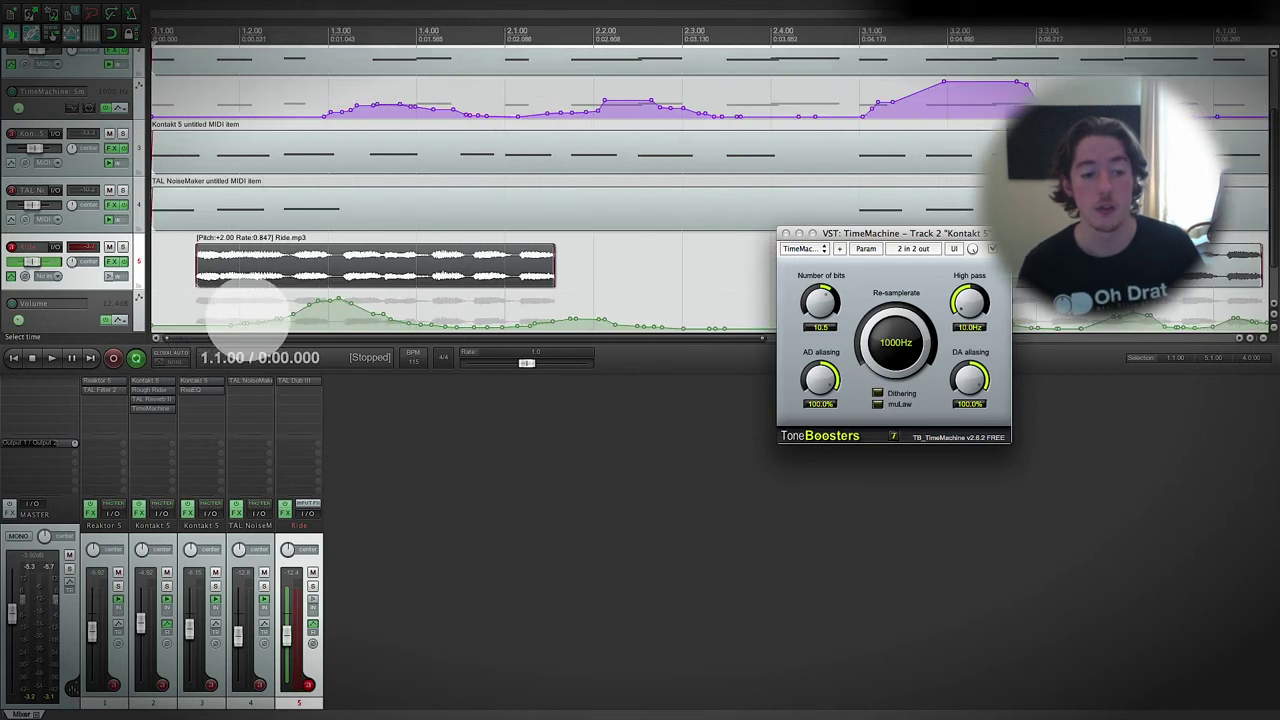
pyautogui.scroll(3, 290, 314)
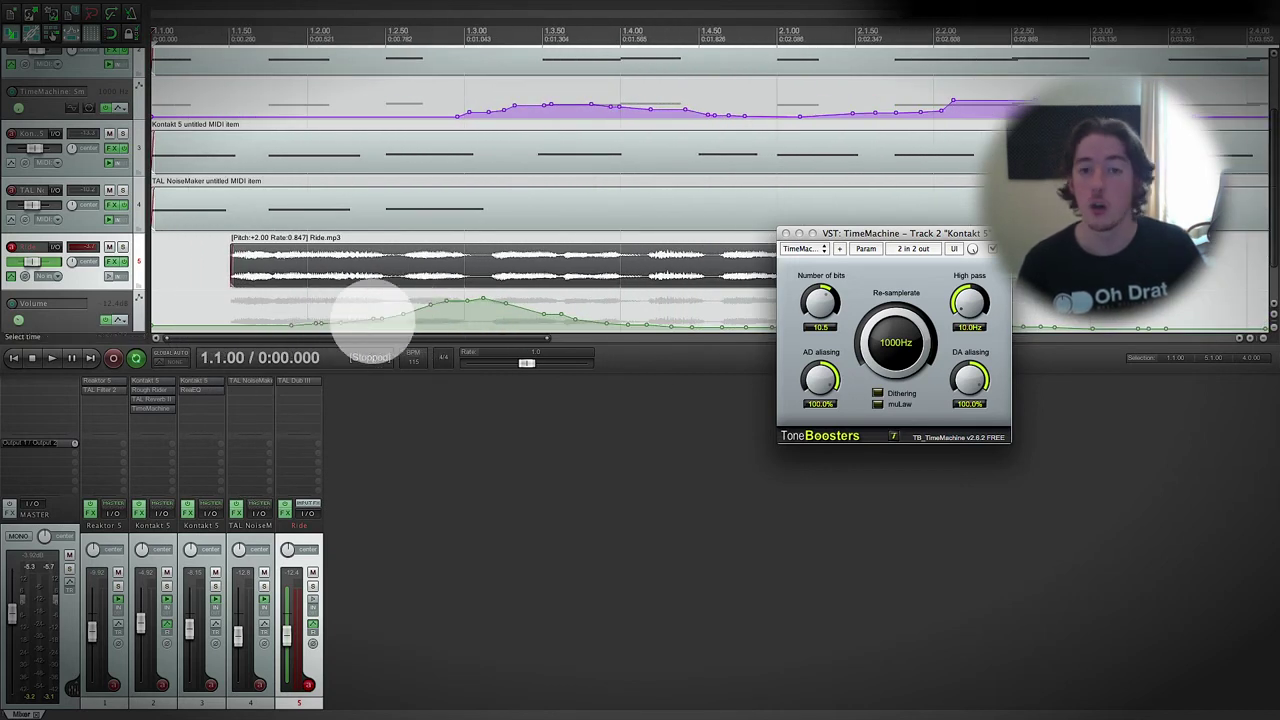
pyautogui.click(432, 318)
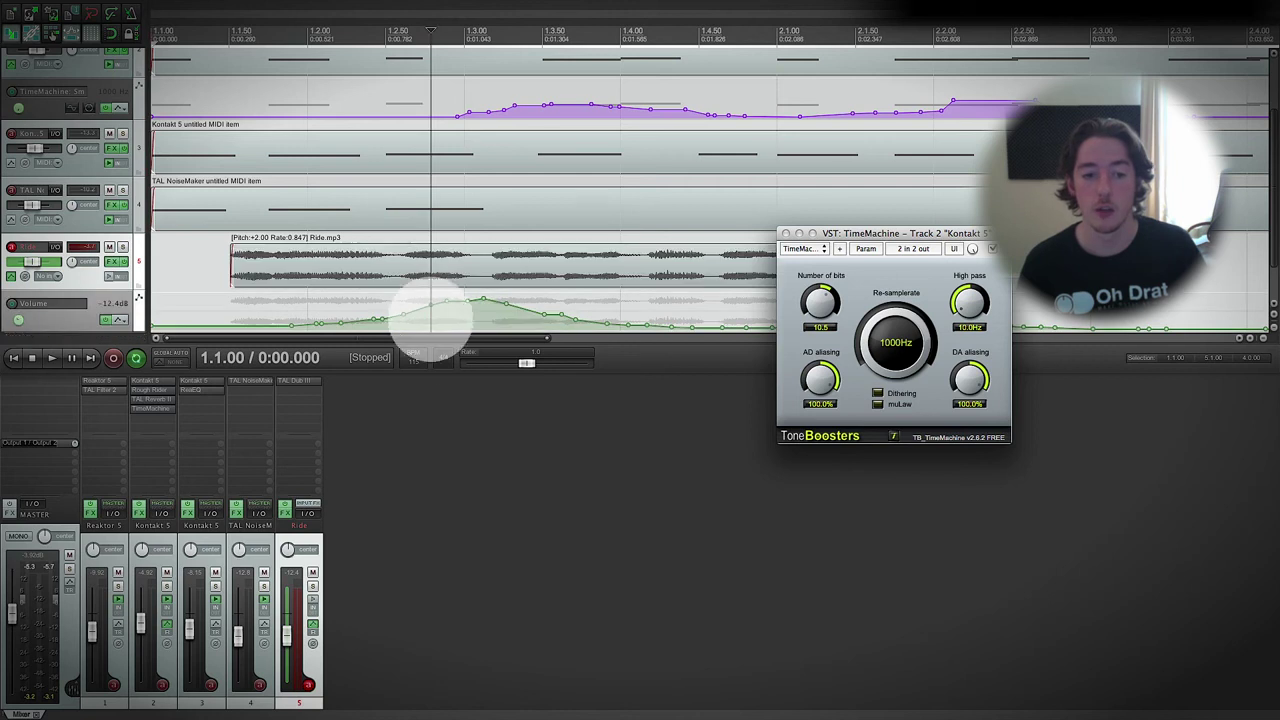
pyautogui.click(432, 318)
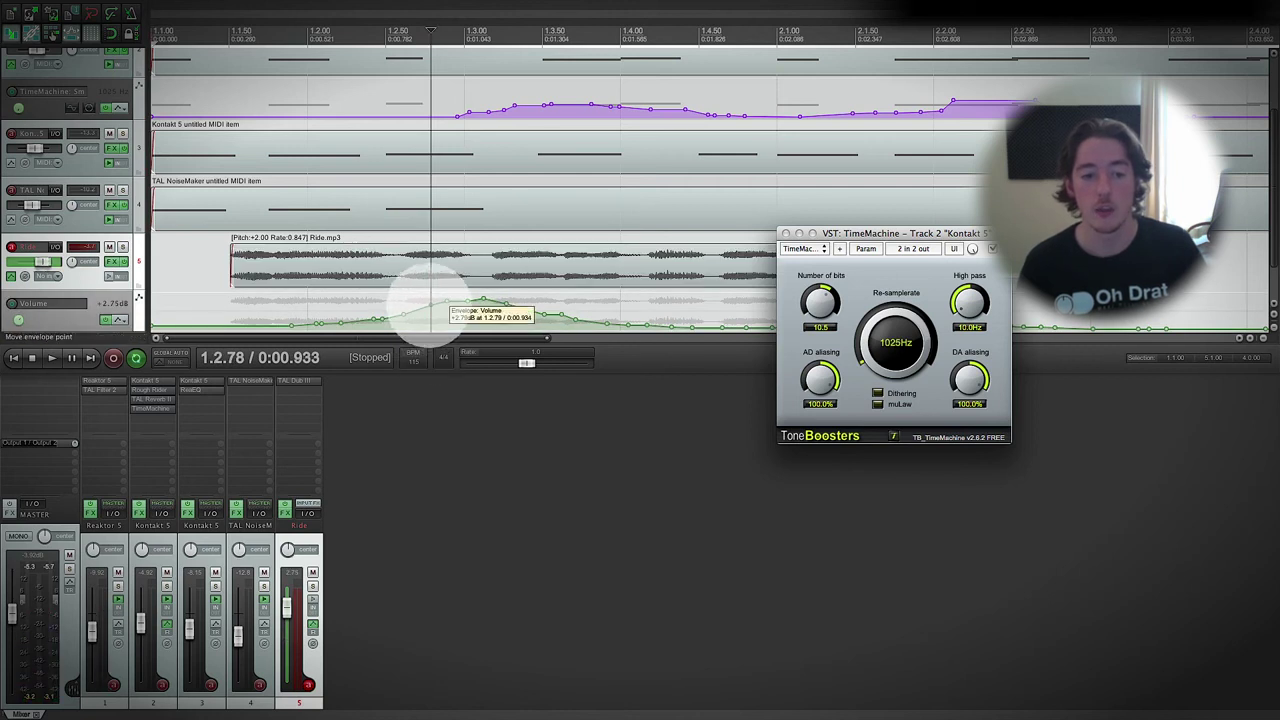
pyautogui.moveTo(431, 300)
pyautogui.mouseDown()
pyautogui.moveTo(414, 294)
pyautogui.moveTo(423, 334)
pyautogui.moveTo(425, 300)
pyautogui.mouseUp()
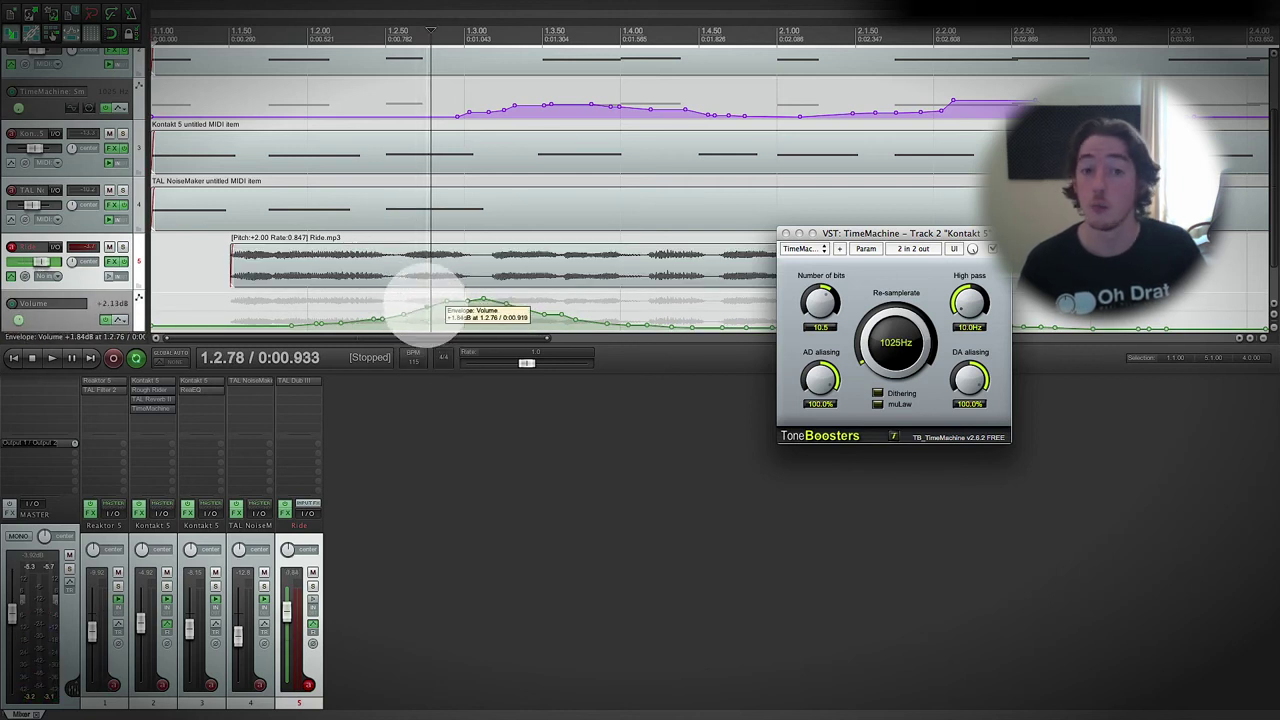
# Create a Ride volume envelope point at 1.1.60 and move it to the start of the timeline at a higher level
pyautogui.click(241, 320)
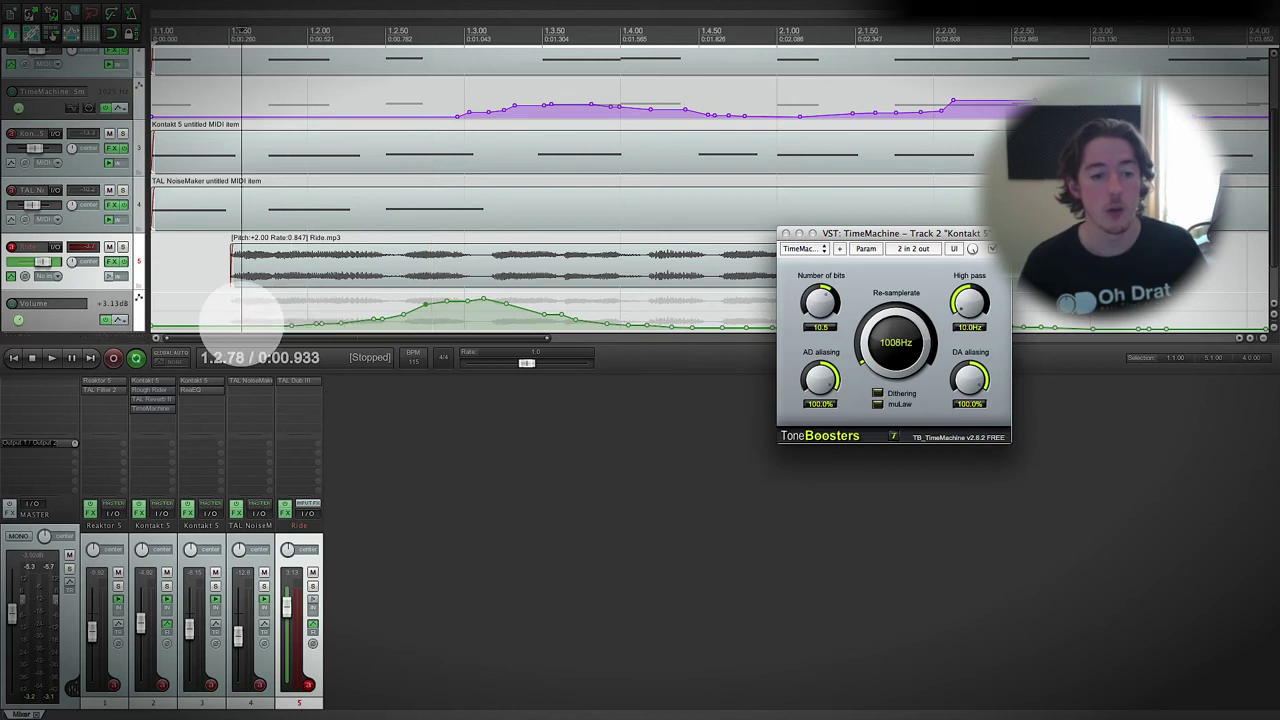
pyautogui.click(243, 319)
pyautogui.click(246, 321)
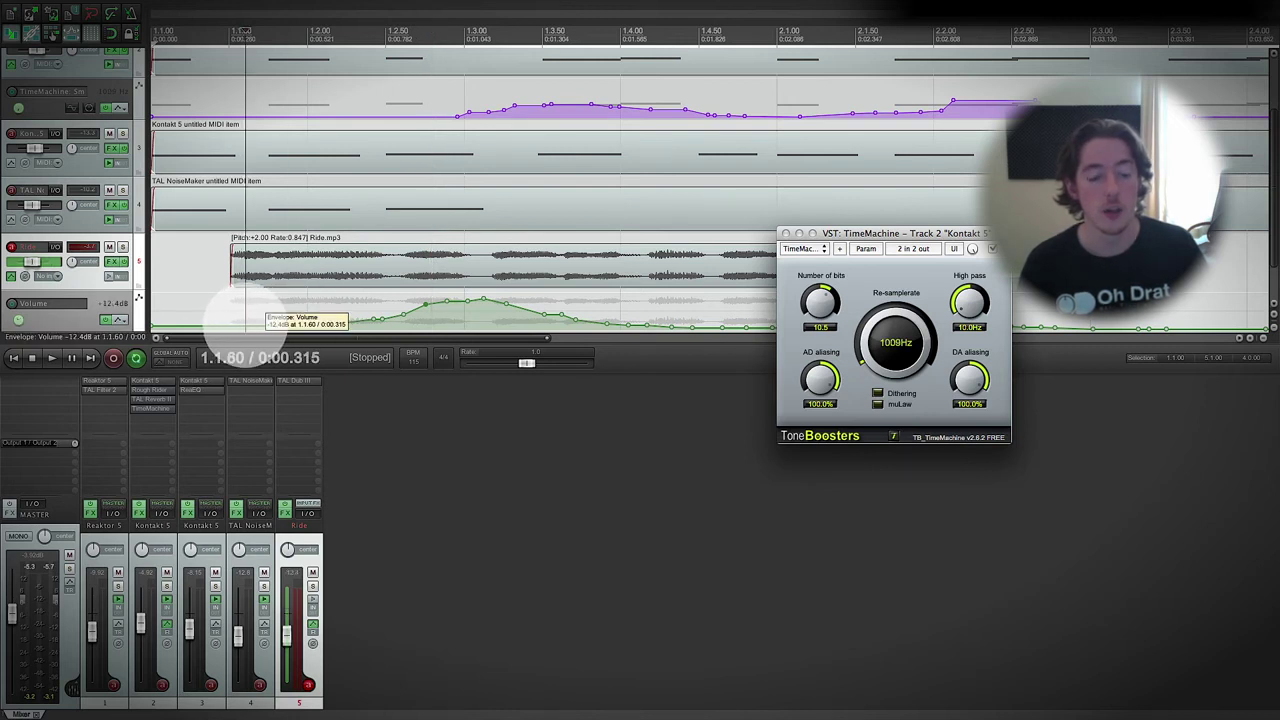
pyautogui.rightClick(246, 321)
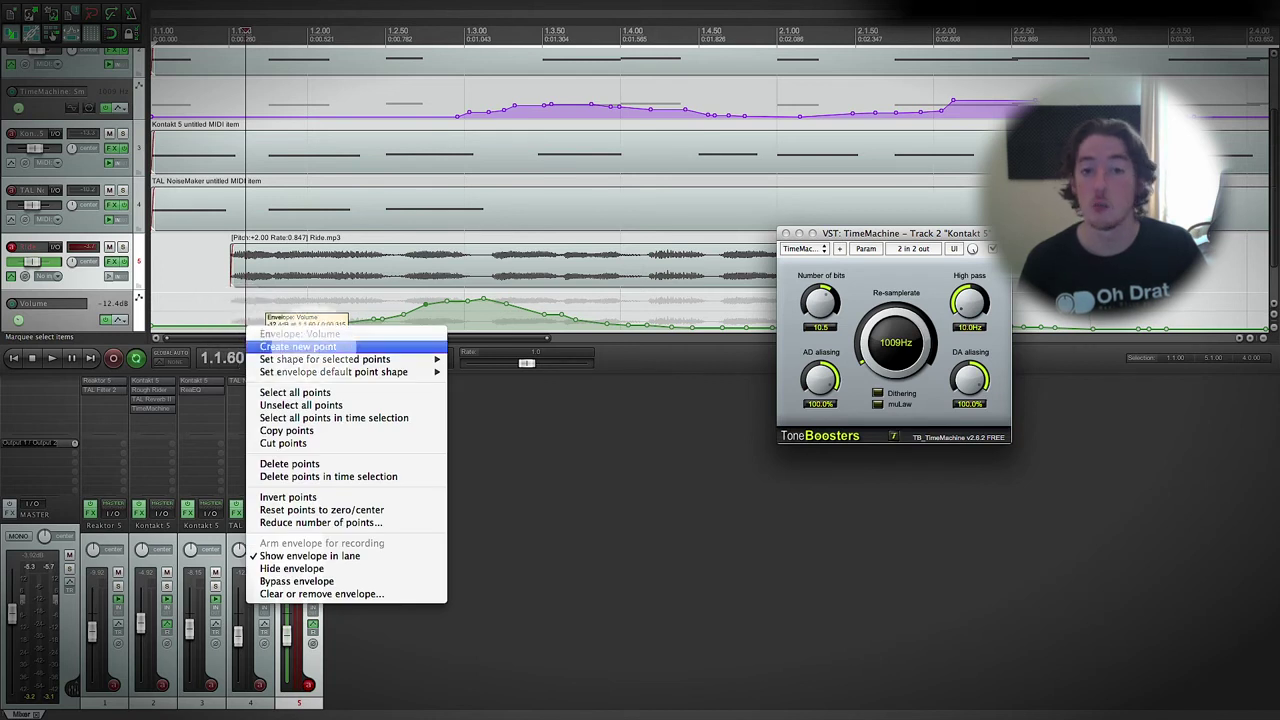
pyautogui.click(298, 346)
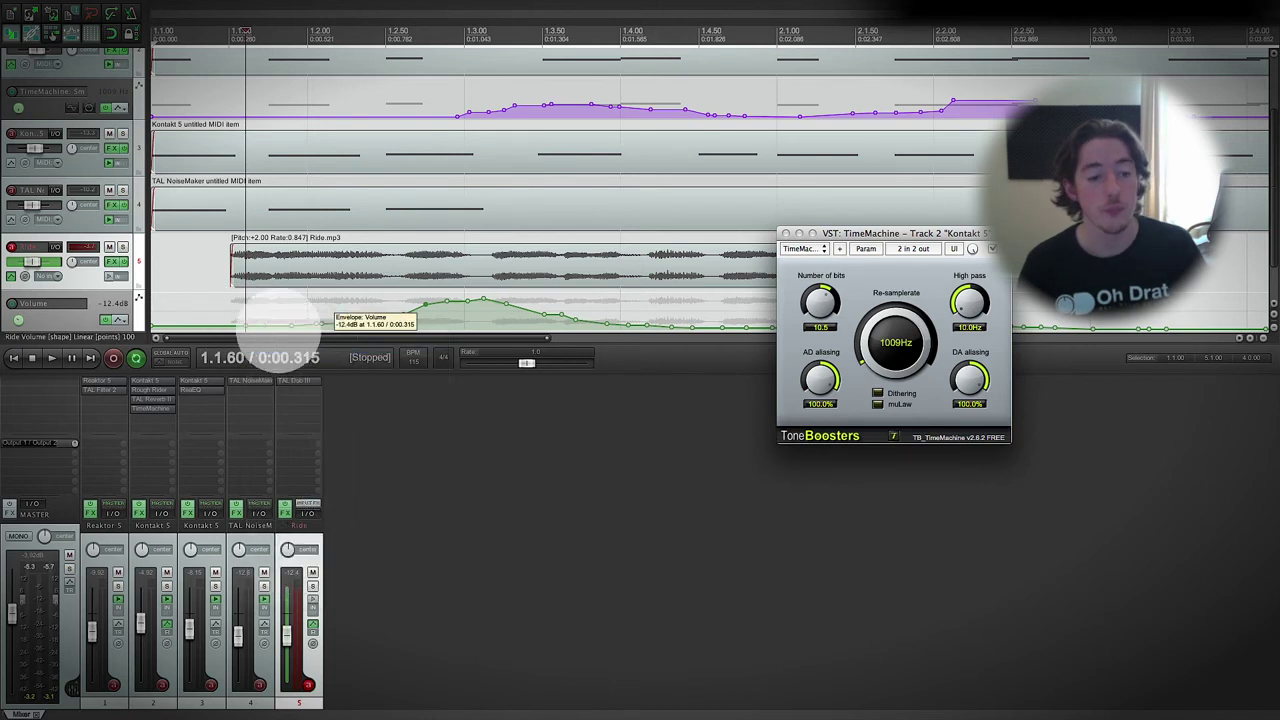
pyautogui.moveTo(246, 321); pyautogui.dragTo(155, 297)
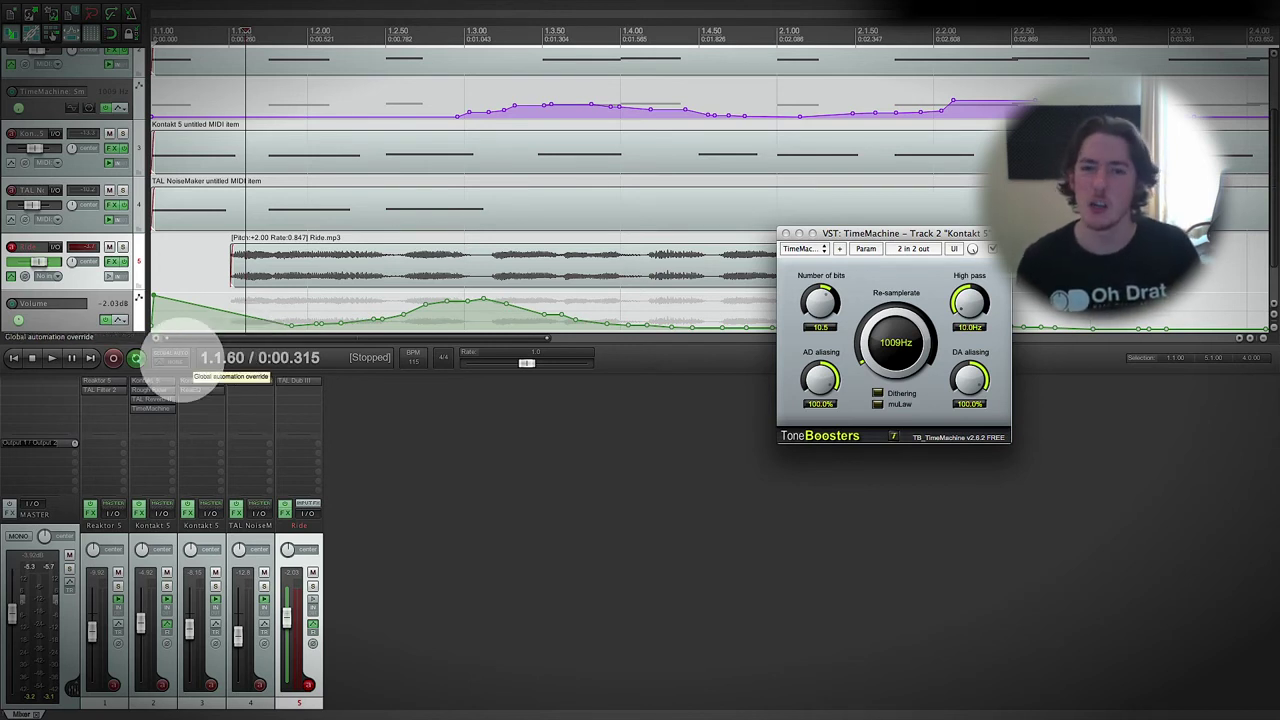
pyautogui.moveTo(158, 290)
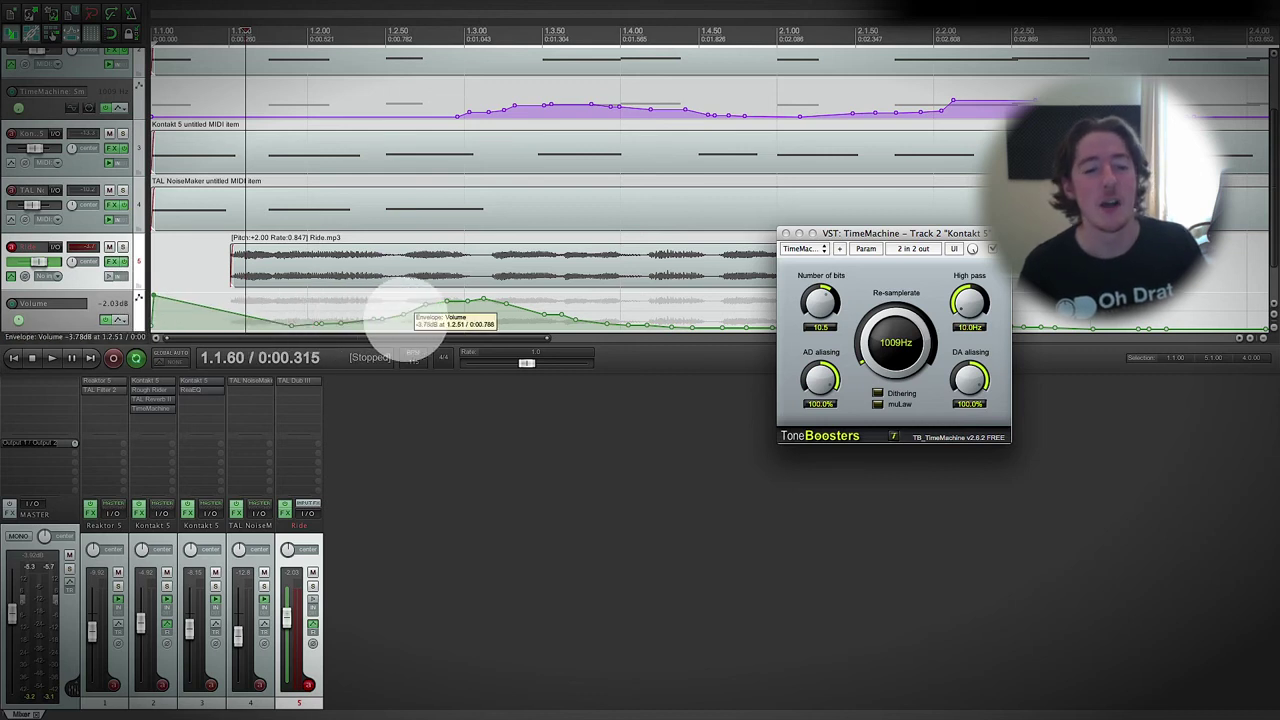
pyautogui.click(428, 310)
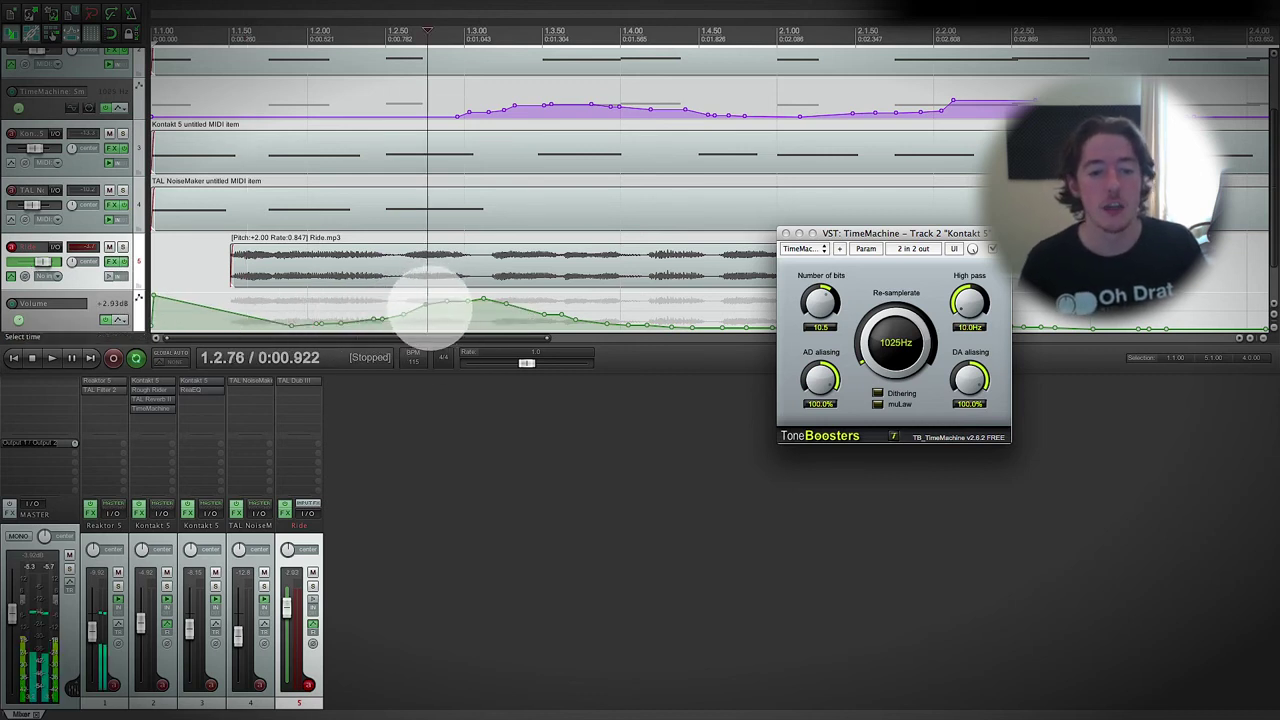
pyautogui.rightClick(430, 305)
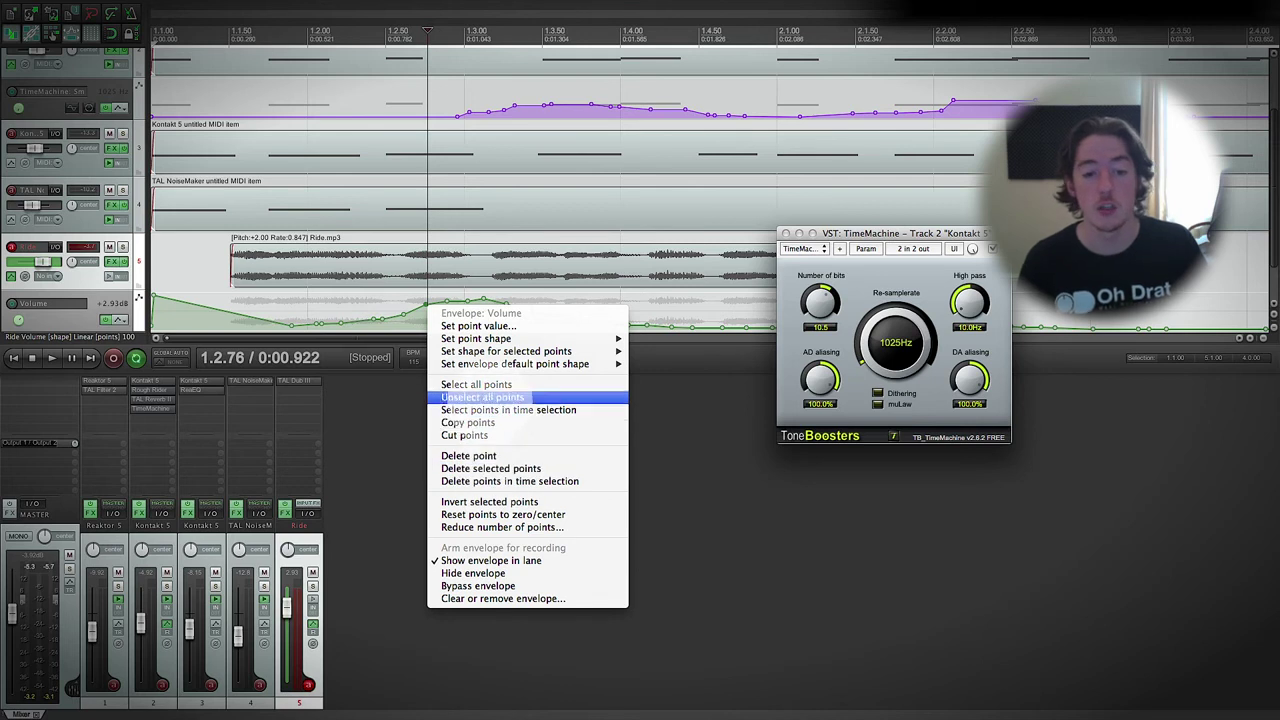
pyautogui.click(357, 286)
# Select the range from 1.2.48 to 1.2.86 and delete the selected Ride volume envelope points on the slope to the first peak
pyautogui.moveTo(360, 290); pyautogui.dragTo(428, 310)
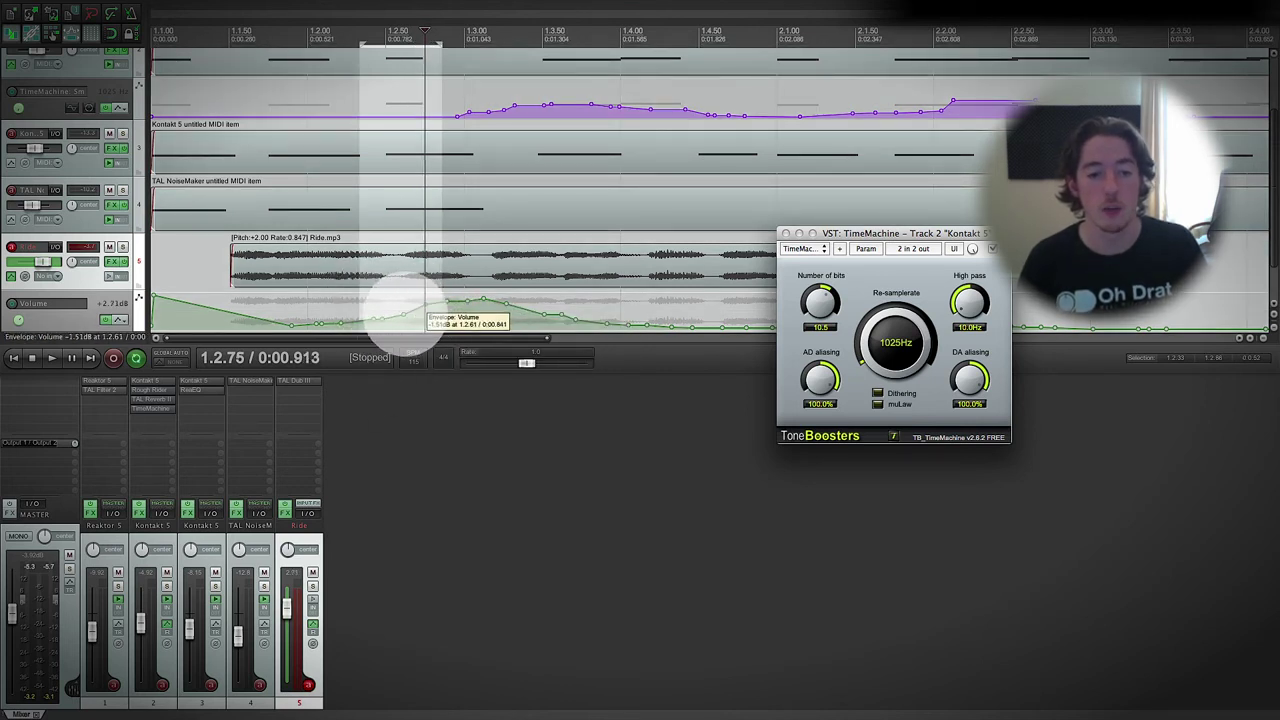
pyautogui.click(403, 310)
pyautogui.moveTo(386, 316); pyautogui.dragTo(425, 355)
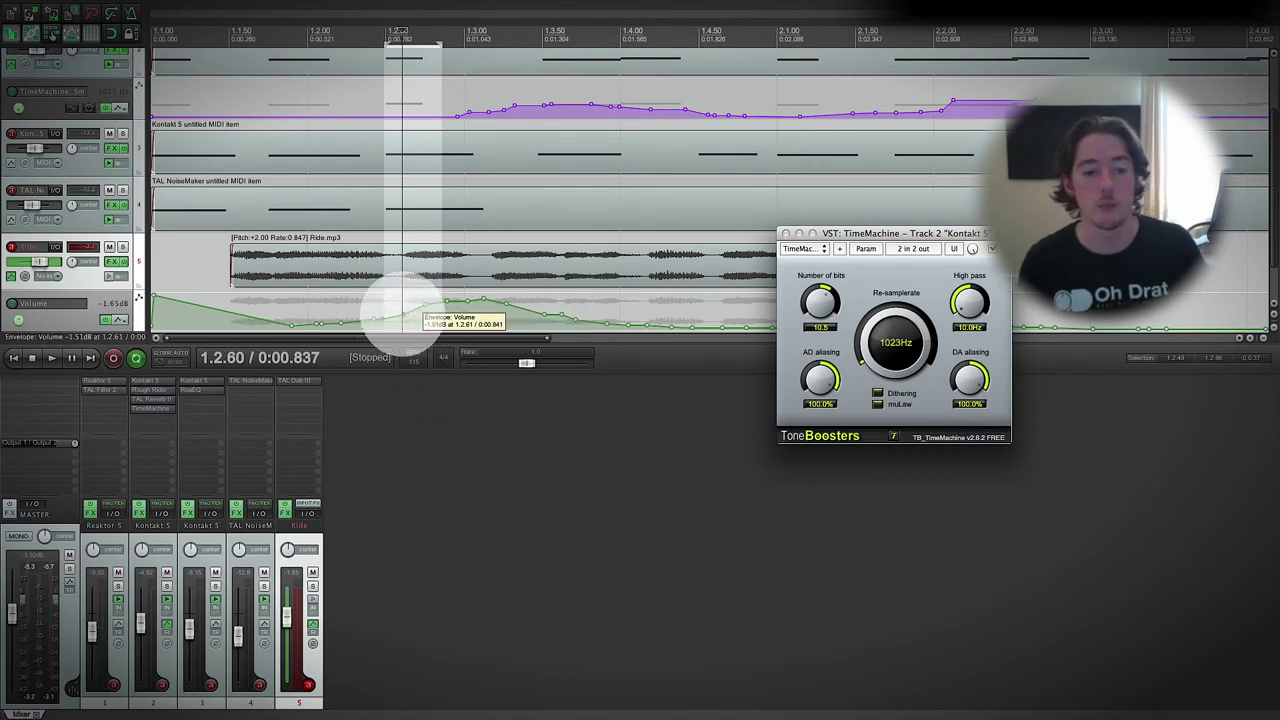
pyautogui.rightClick(403, 315)
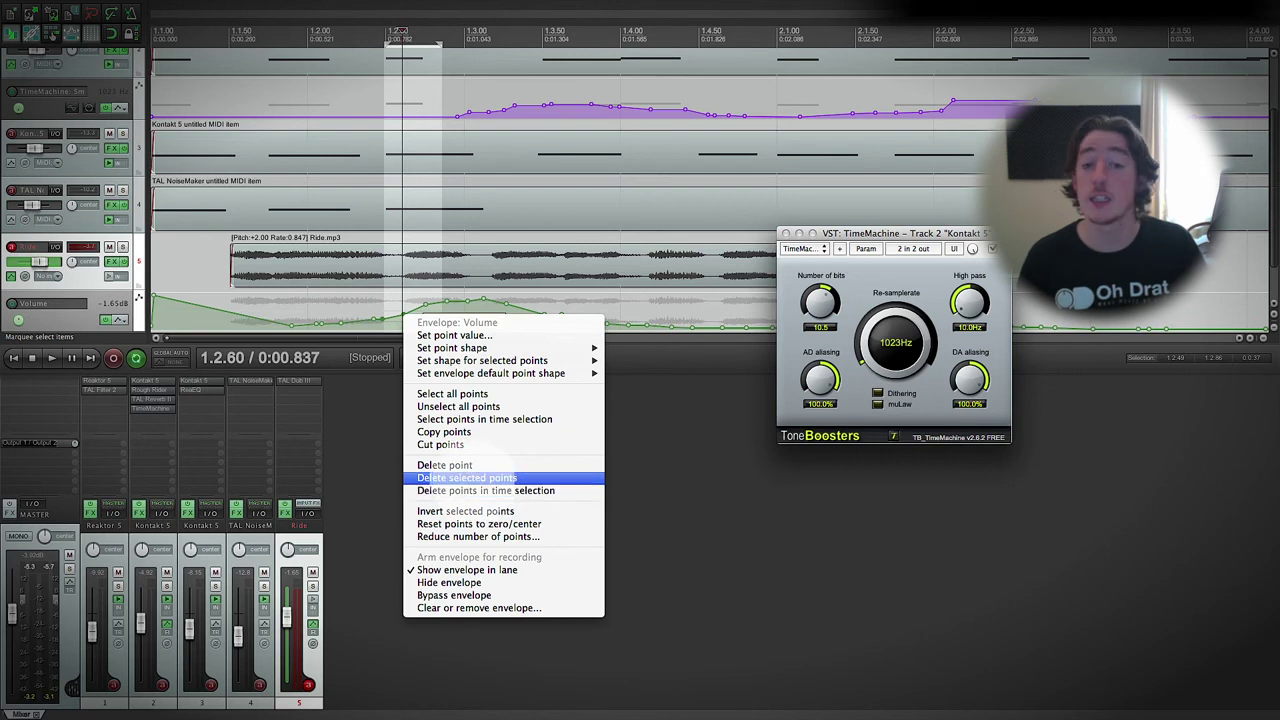
pyautogui.click(466, 478)
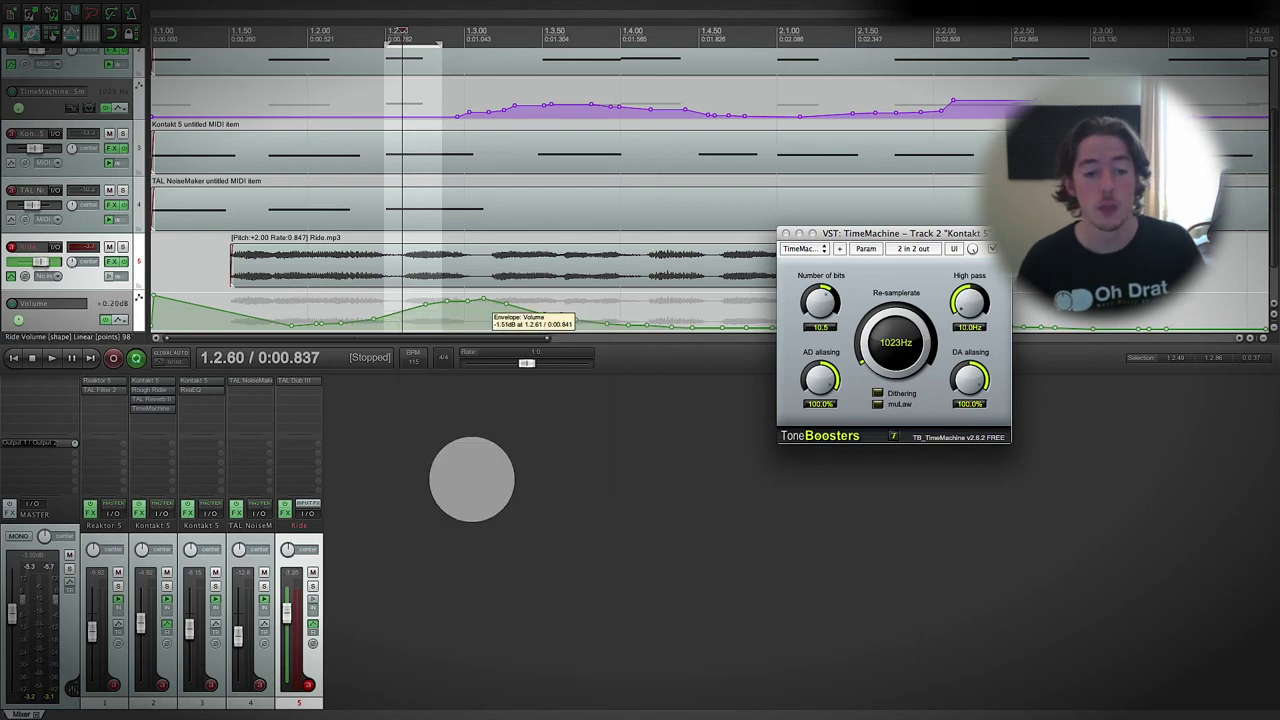
# Set the Ride volume envelope's default point shape to Bezier
pyautogui.scroll(1, 395, 340)
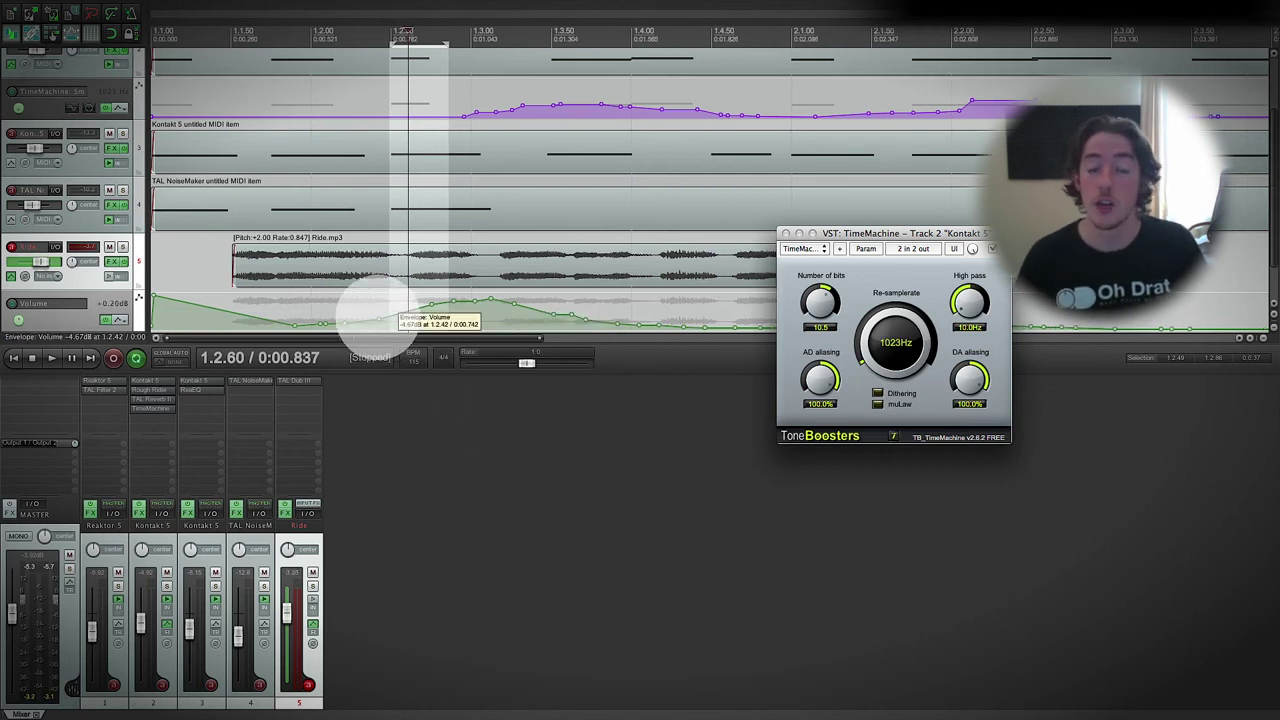
pyautogui.moveTo(435, 304)
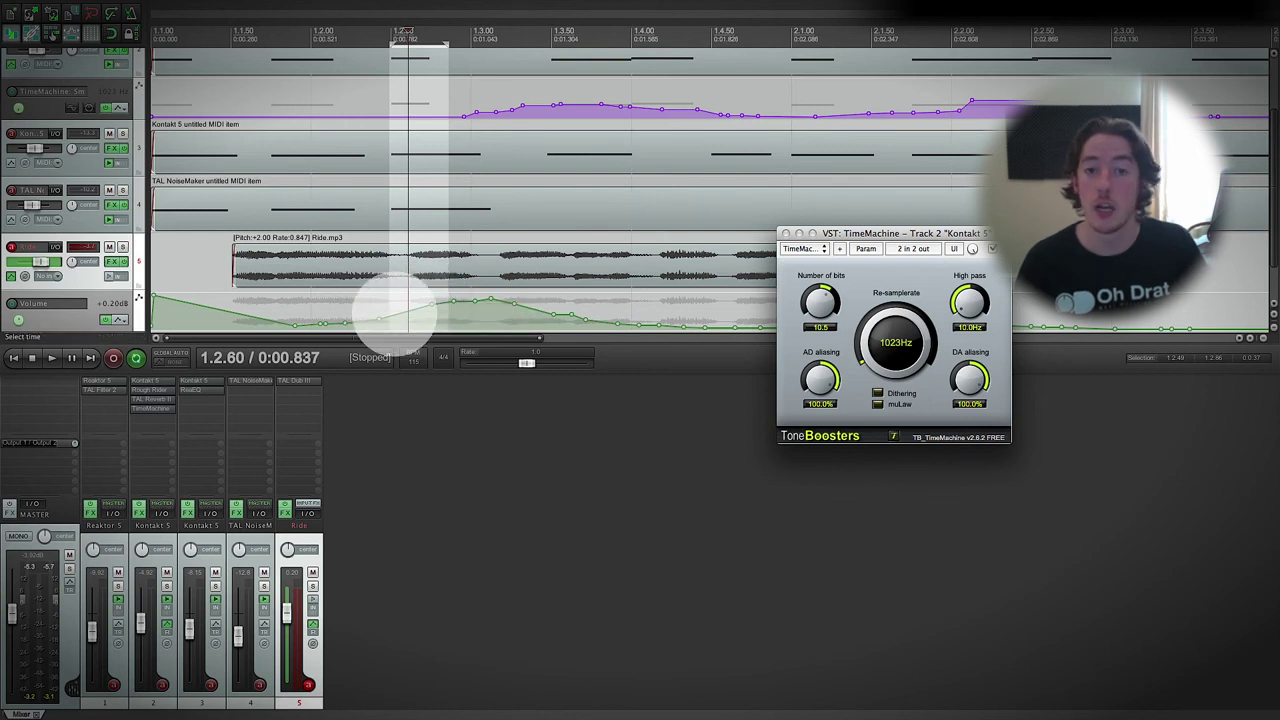
pyautogui.hscroll(3, 400, 316)
pyautogui.moveTo(380, 304)
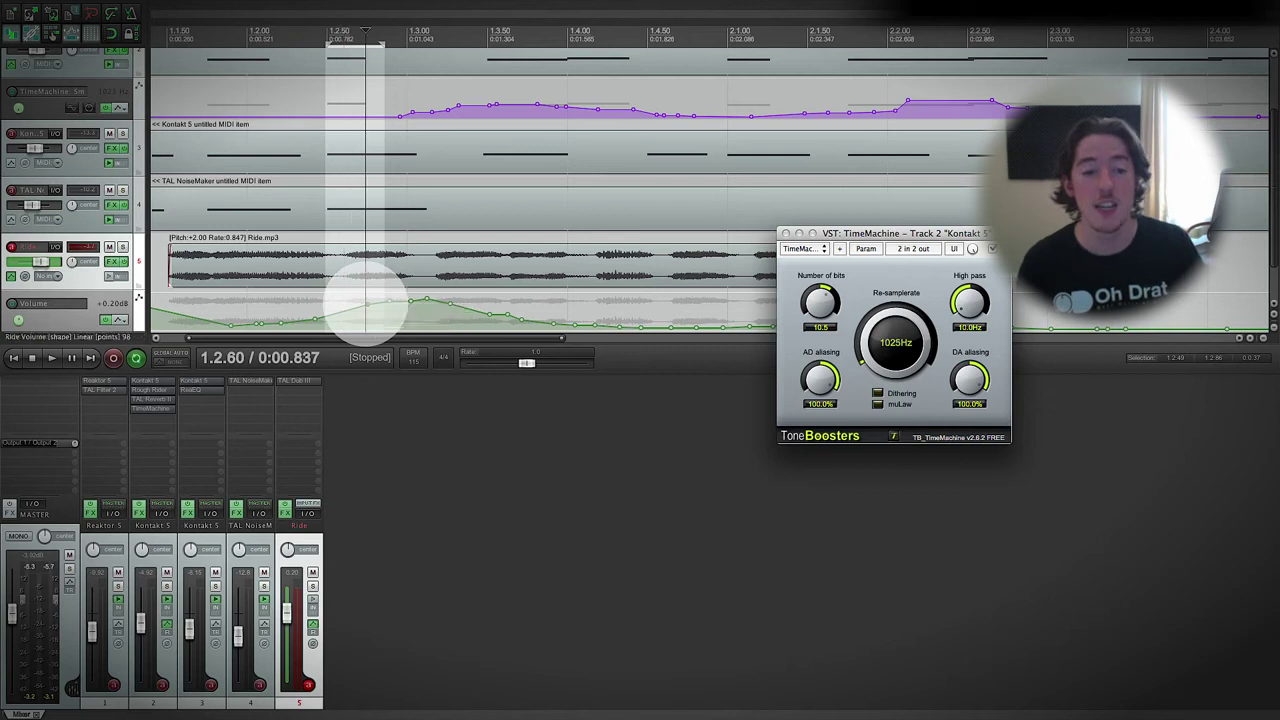
pyautogui.click(366, 304)
pyautogui.rightClick(366, 304)
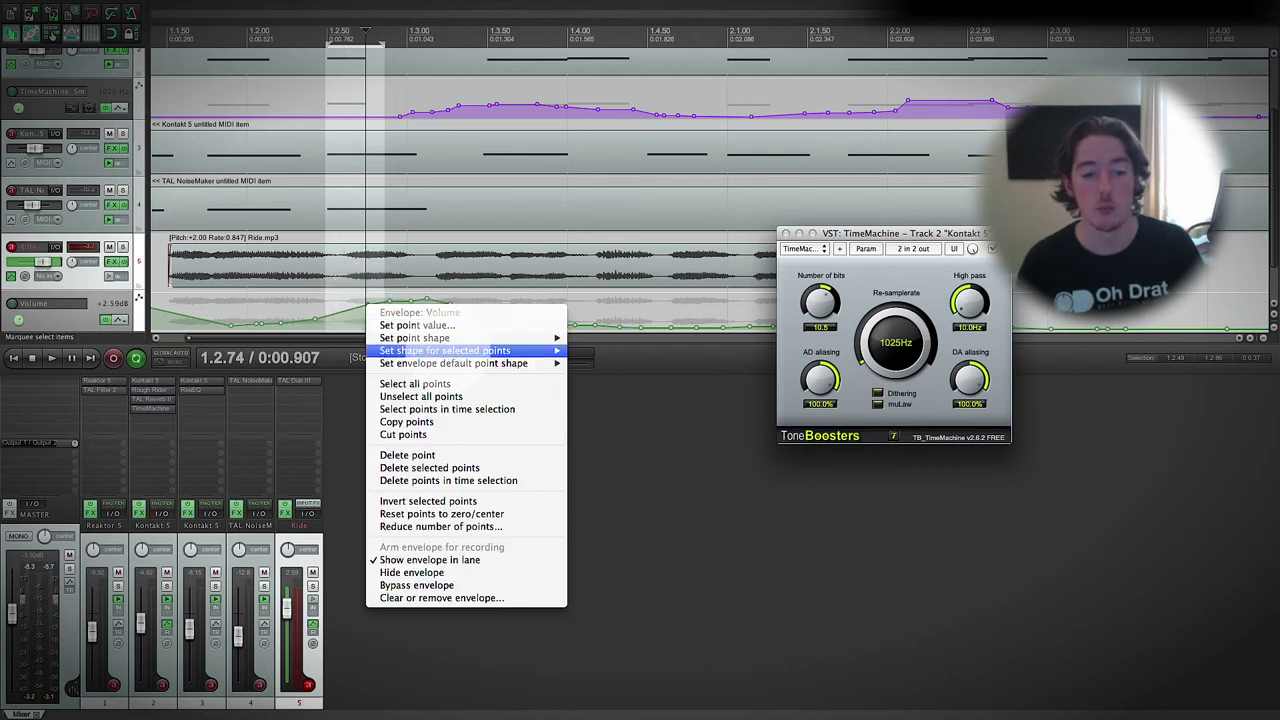
pyautogui.moveTo(493, 351)
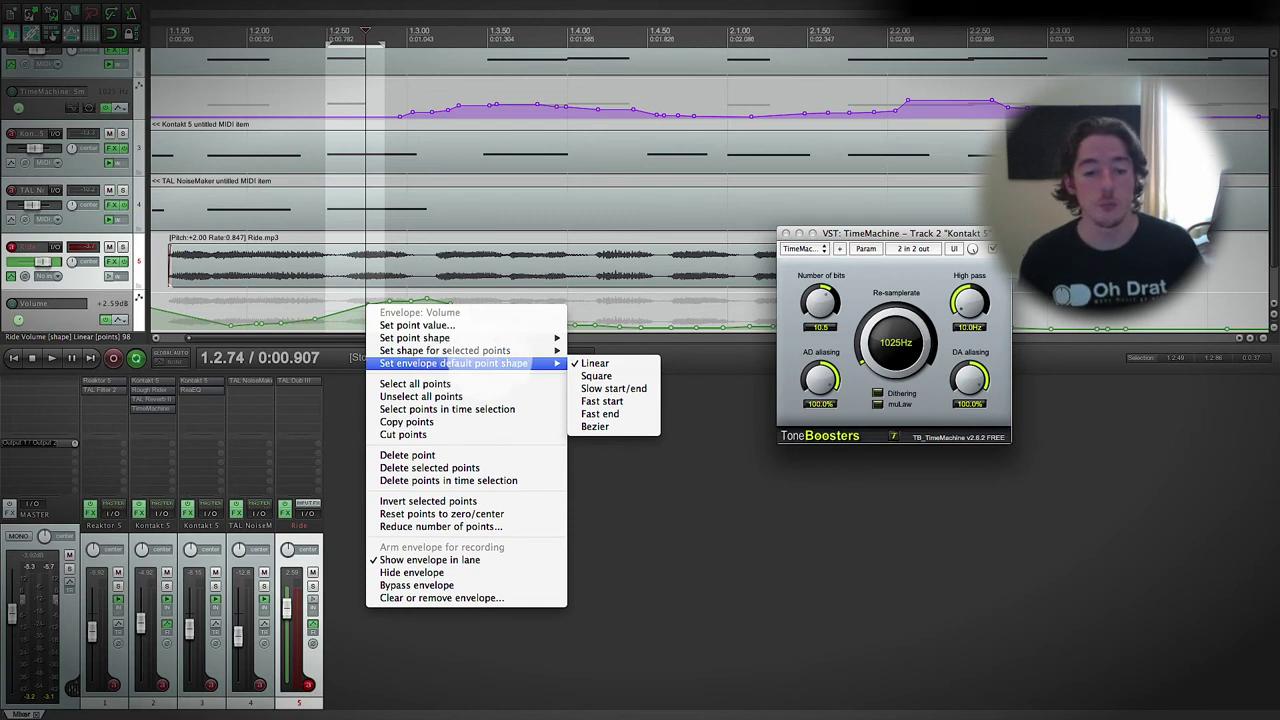
pyautogui.click(595, 426)
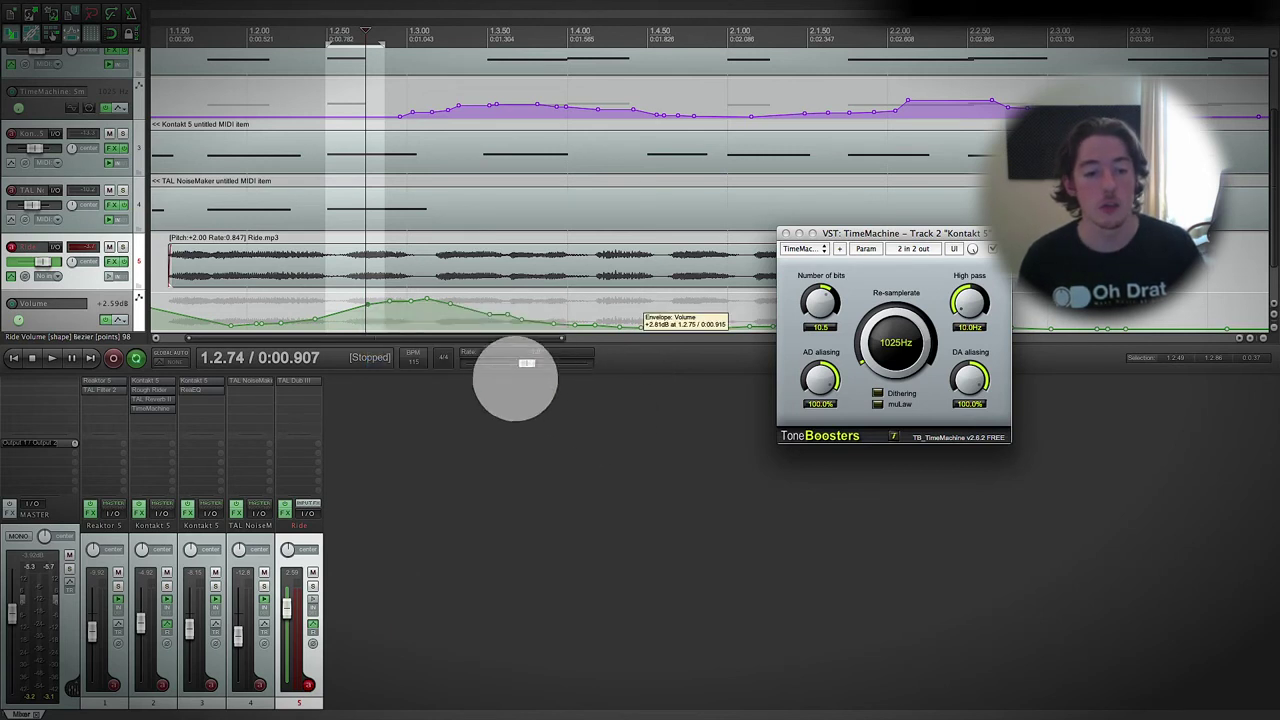
# Raise the Ride volume envelope at about 1.2.51 to about +4.66 dB and shift that point slightly earlier
pyautogui.rightClick(343, 309)
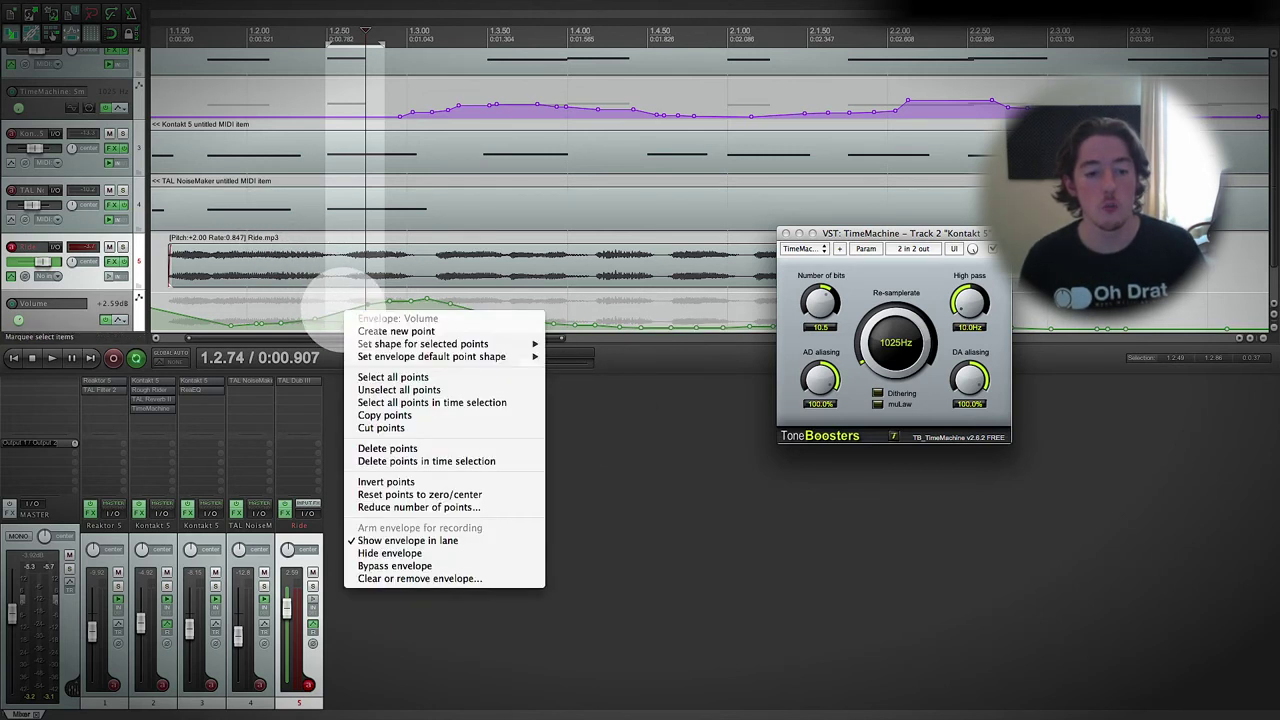
pyautogui.press('Escape')
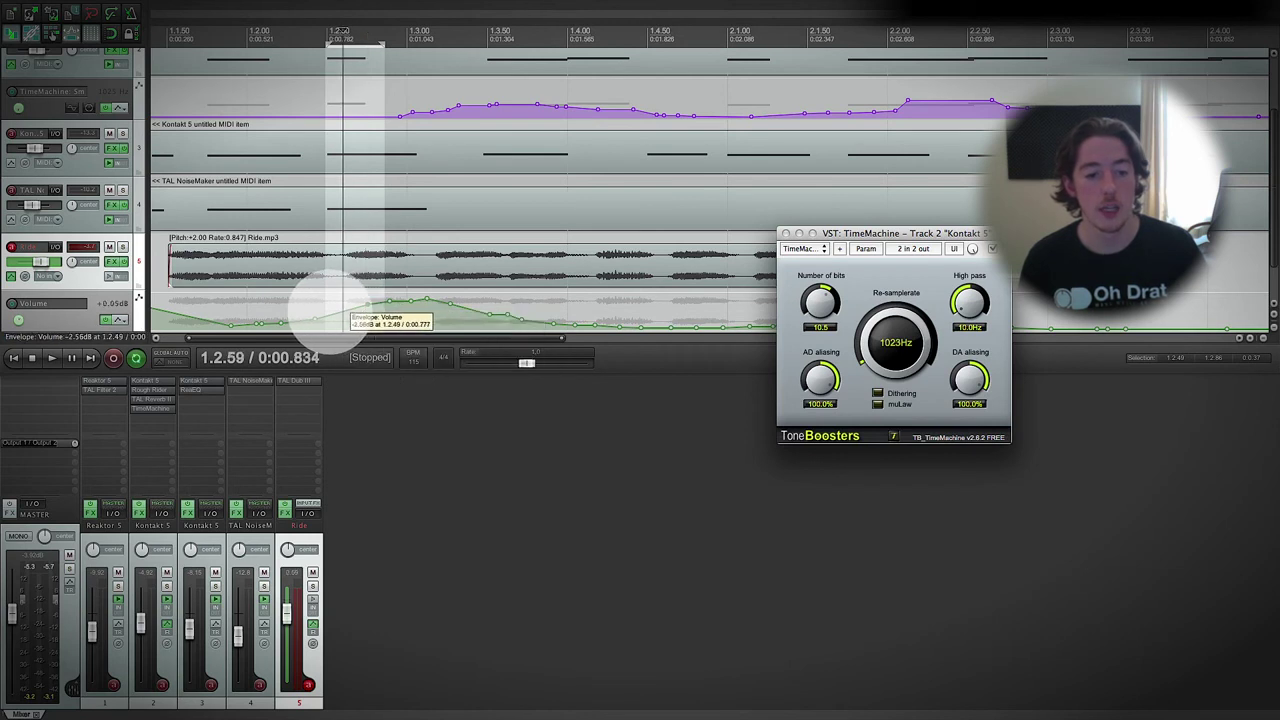
pyautogui.rightClick(341, 312)
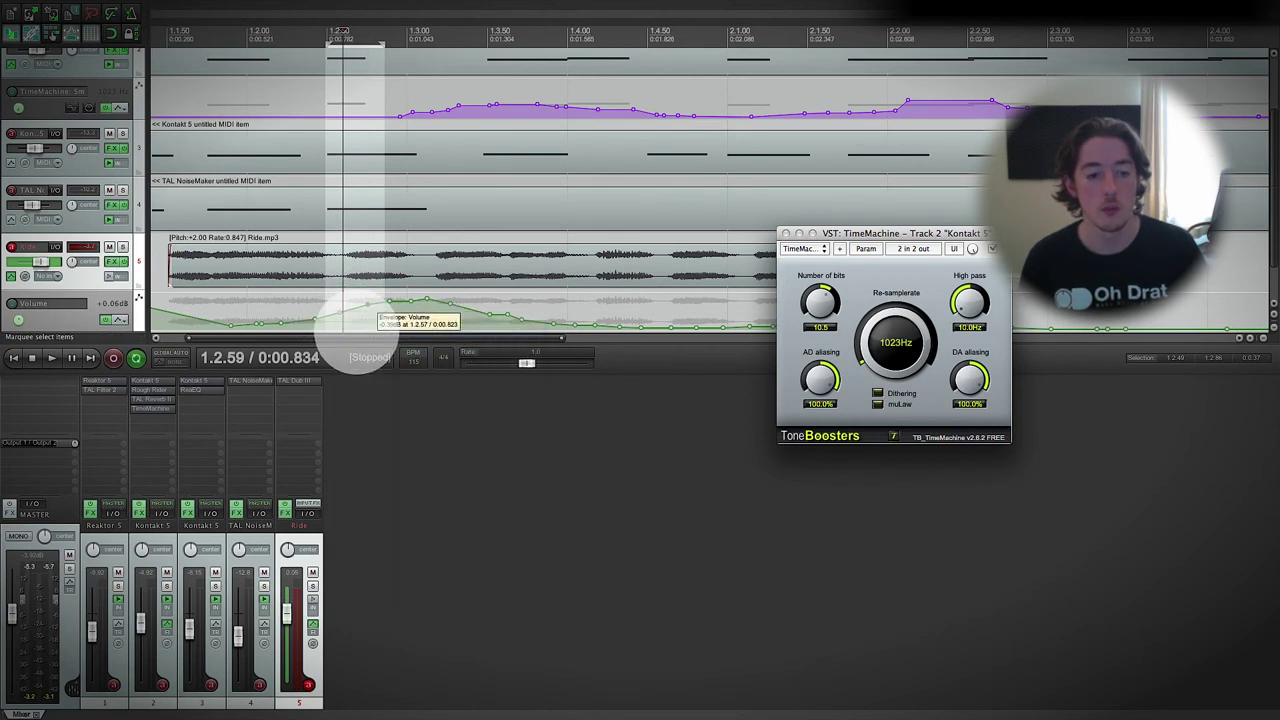
pyautogui.press('Escape')
pyautogui.moveTo(330, 318); pyautogui.dragTo(330, 298)
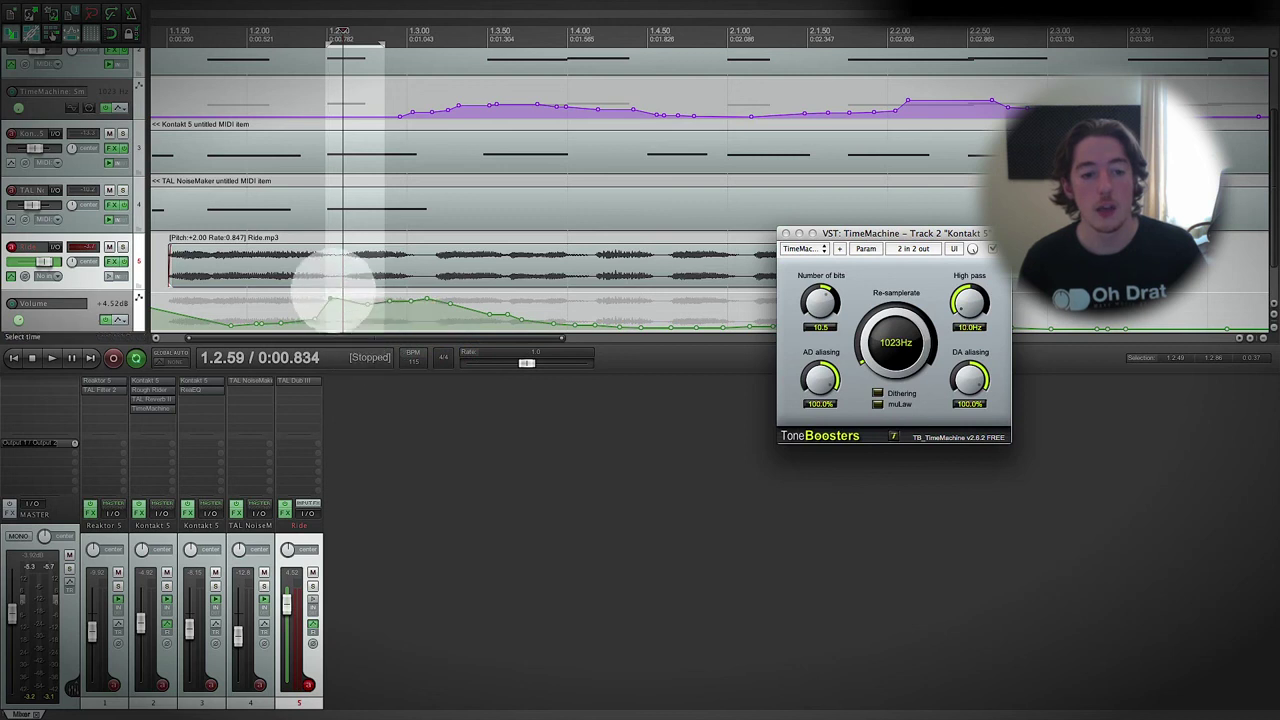
pyautogui.click(383, 313)
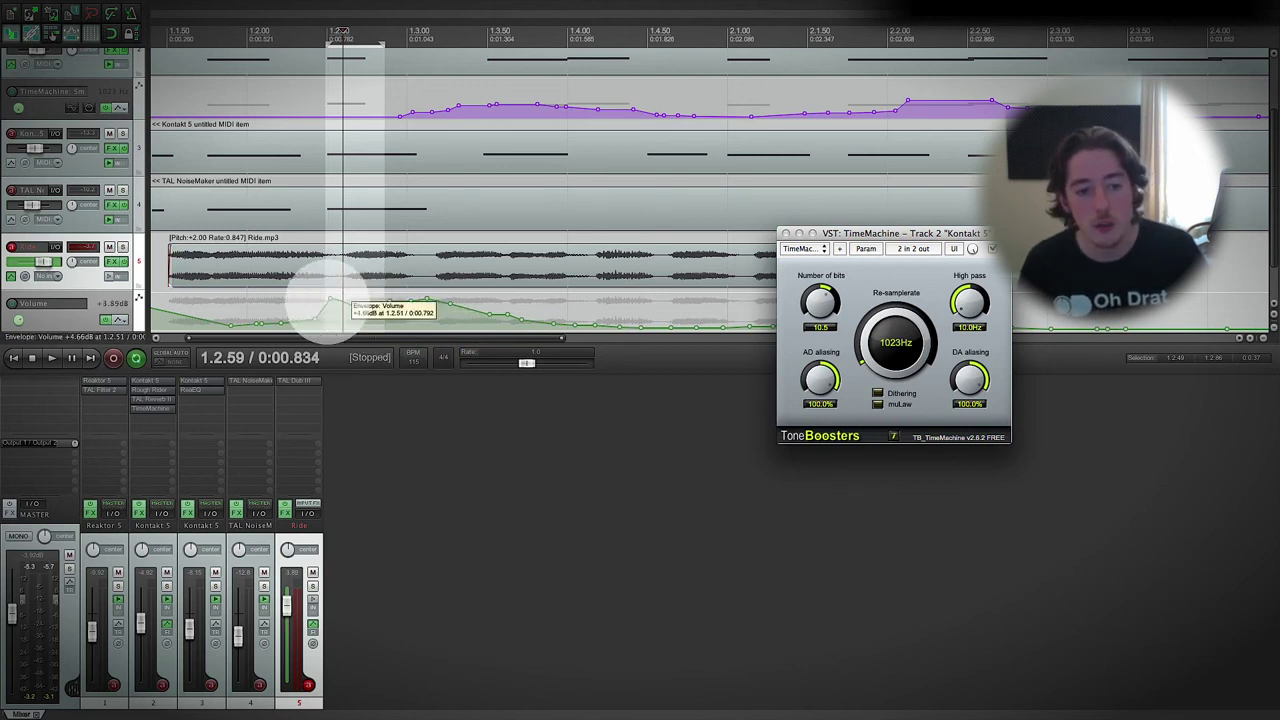
pyautogui.moveTo(330, 298); pyautogui.dragTo(316, 297)
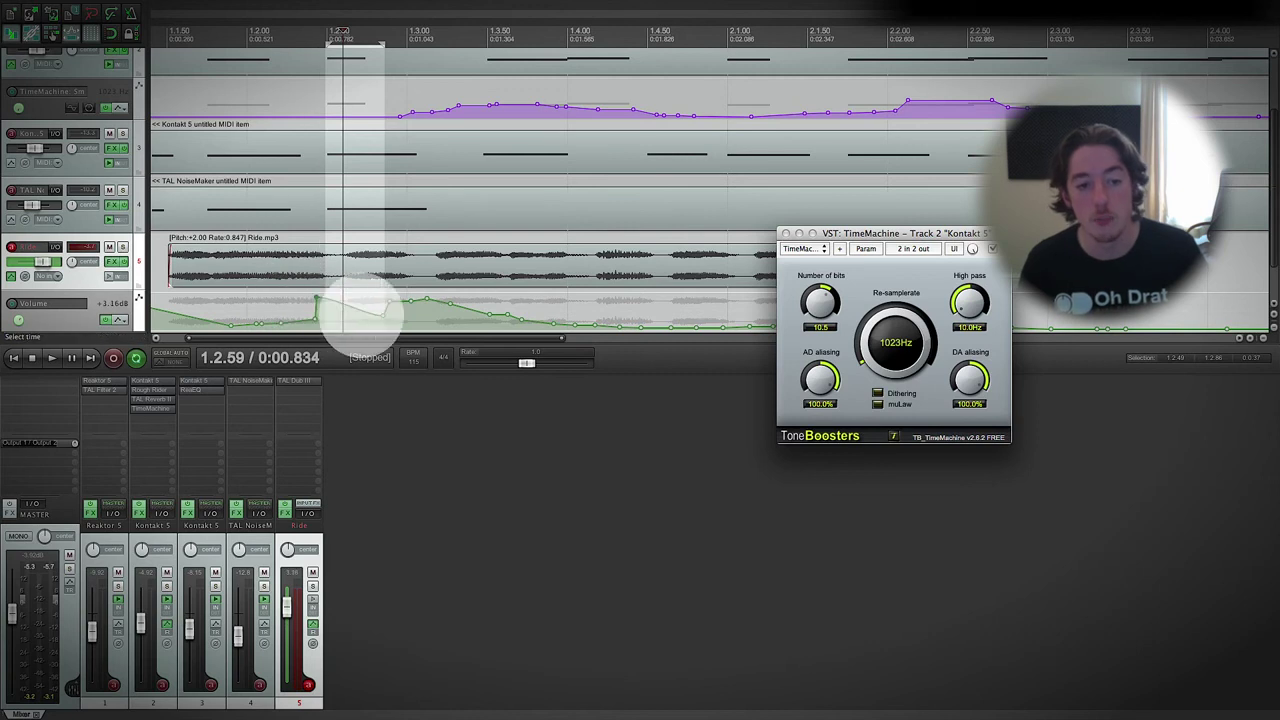
# Set the shape of the Ride volume envelope point near 1.2.21 to Bezier
pyautogui.rightClick(285, 318)
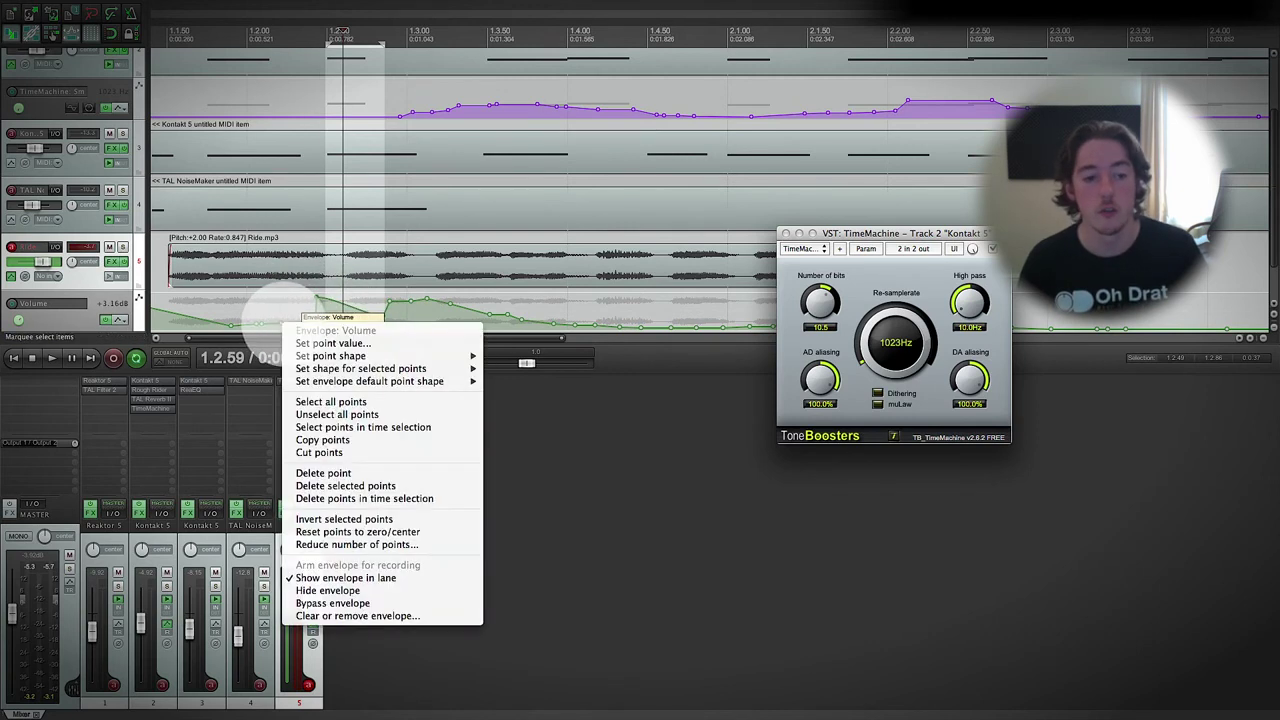
pyautogui.click(280, 320)
pyautogui.rightClick(284, 322)
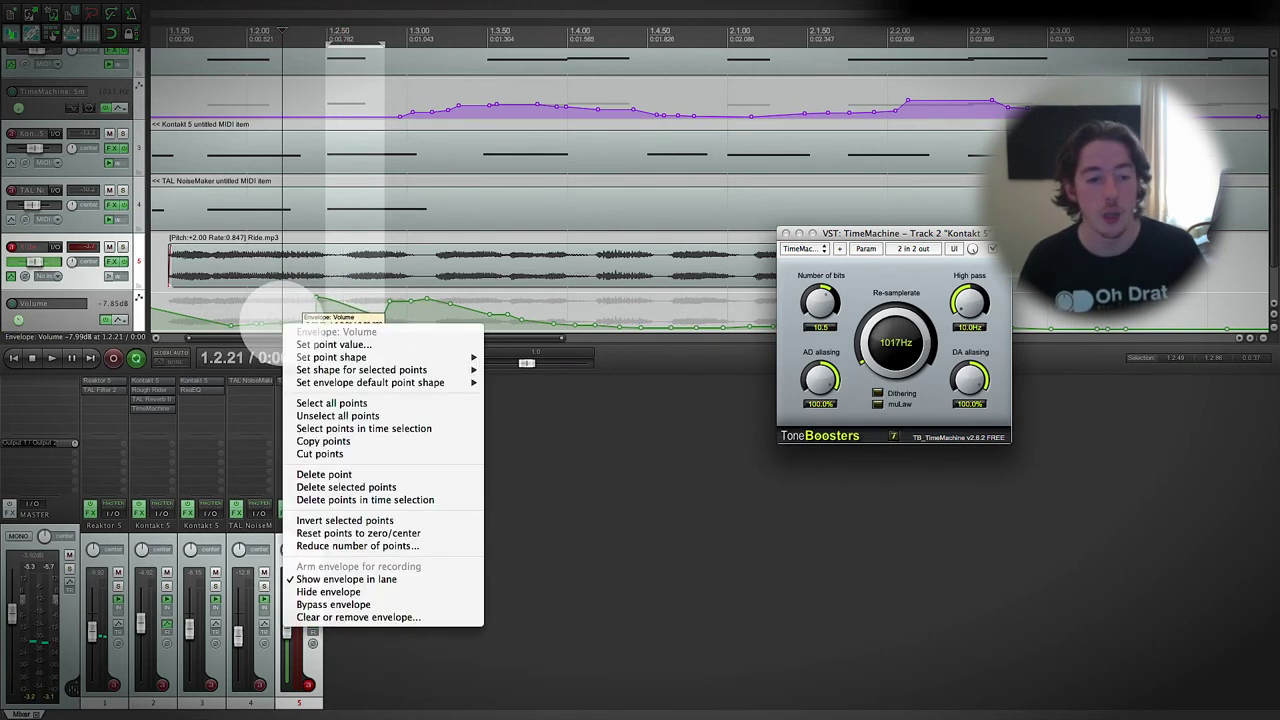
pyautogui.moveTo(340, 357)
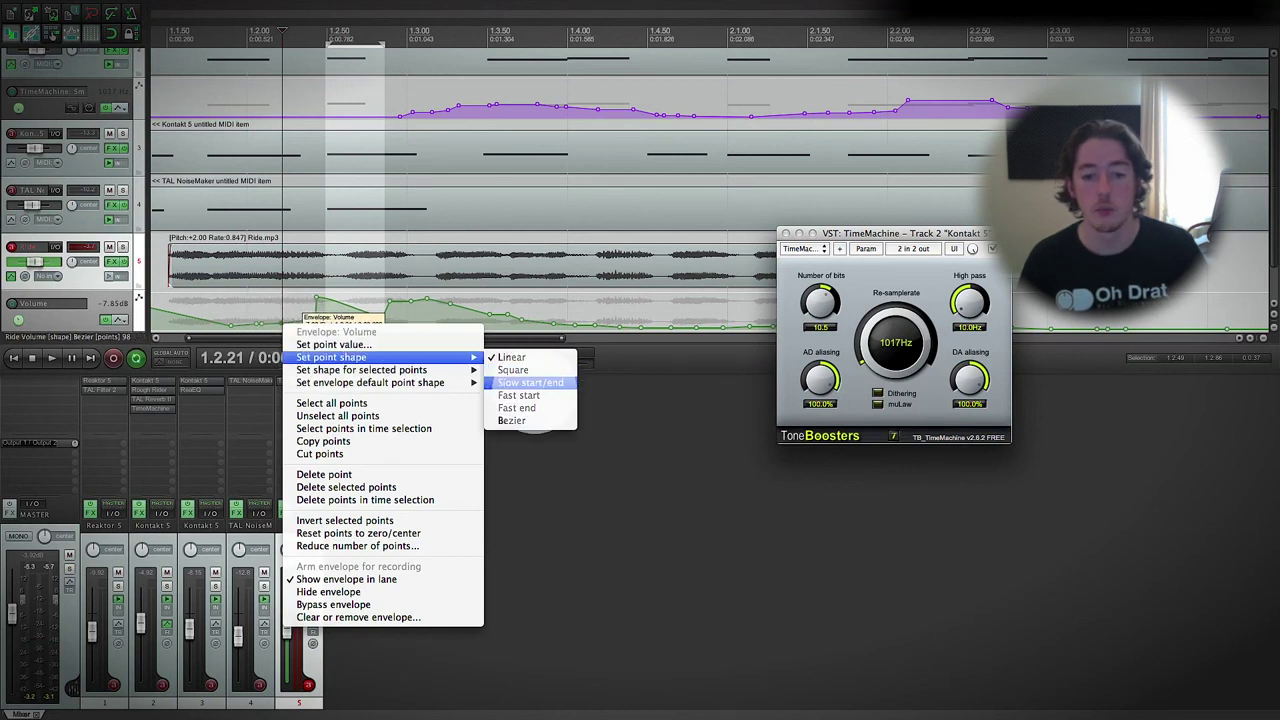
pyautogui.click(538, 410)
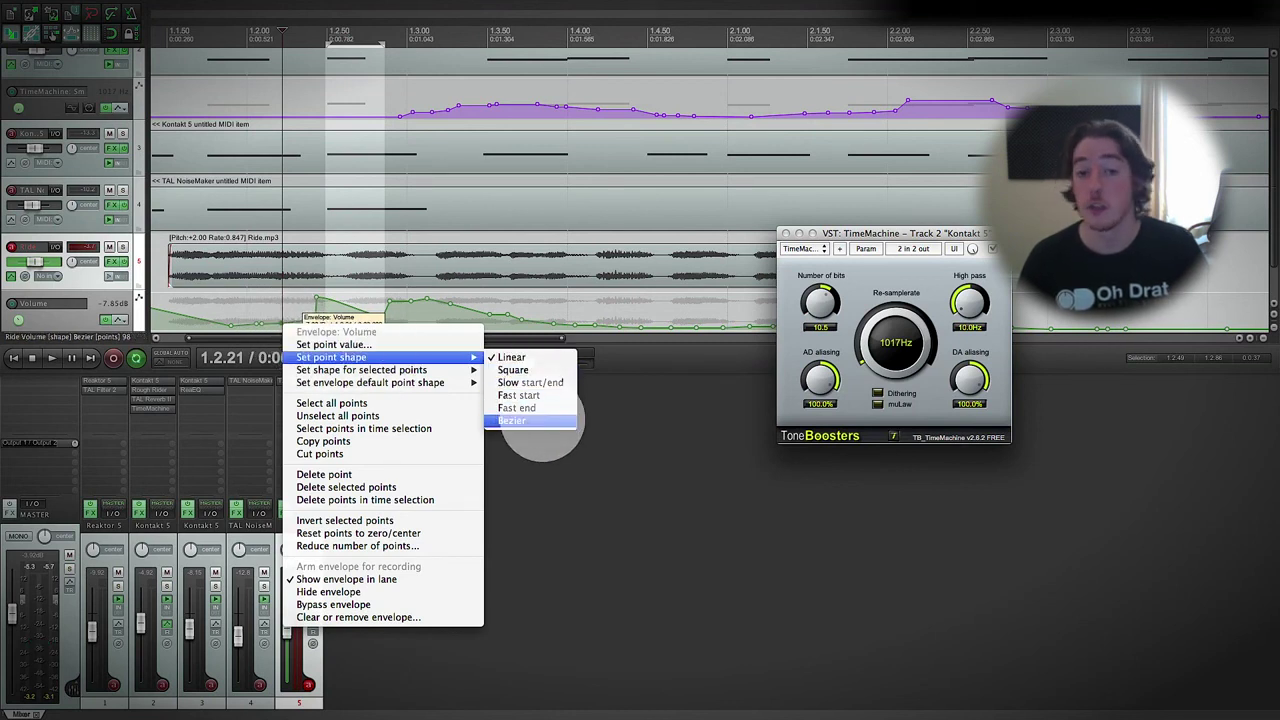
pyautogui.click(538, 421)
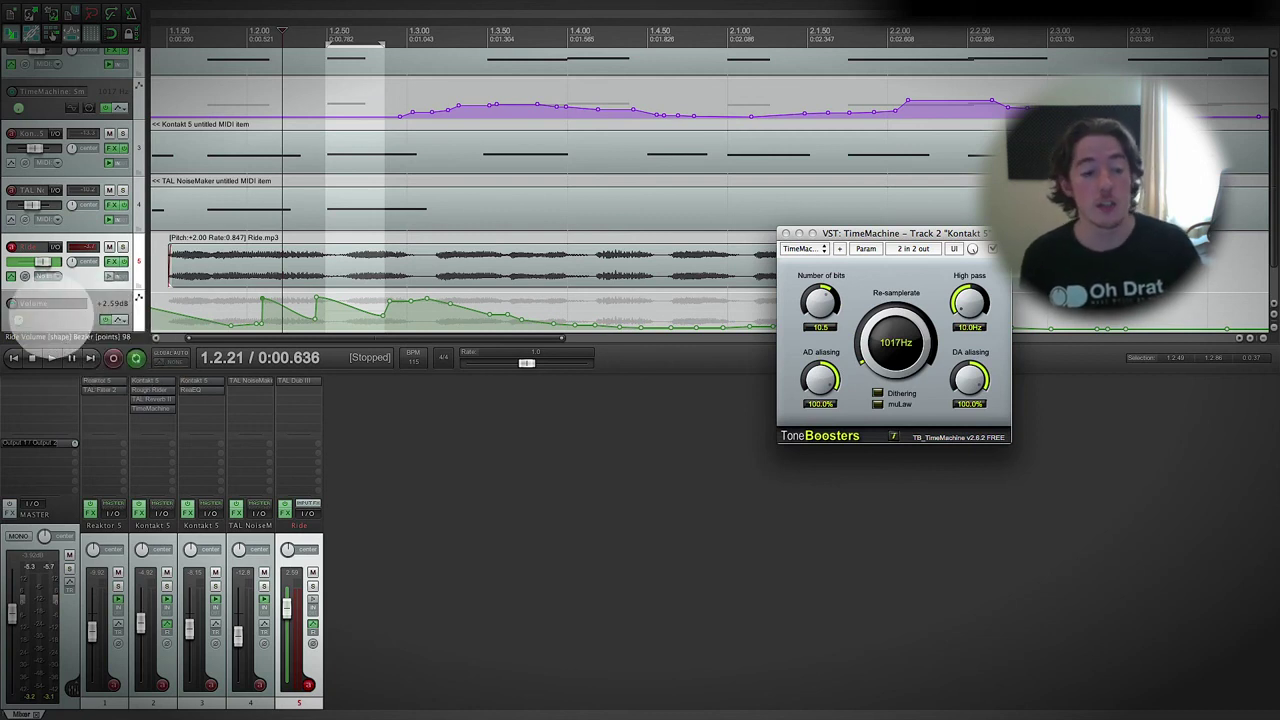
# Extend the loop selection so it runs from 1.1.00 to 5.1.02
pyautogui.scroll(3, 63, 262)
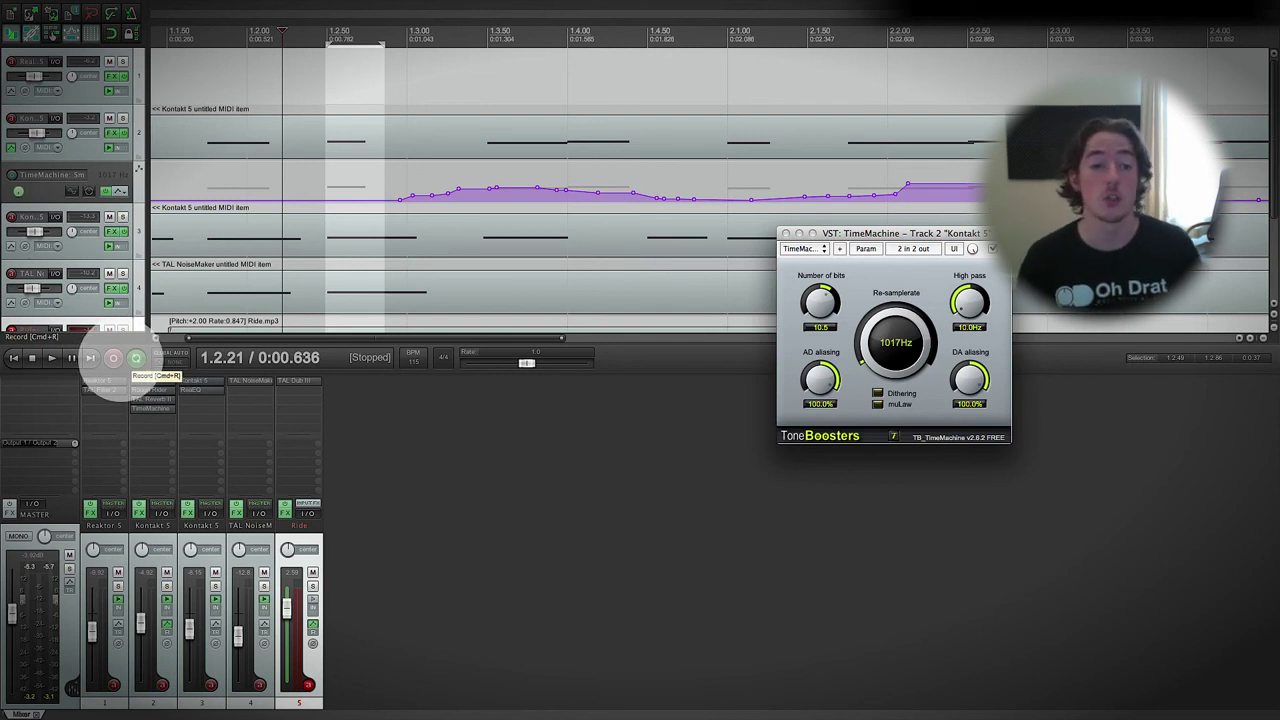
pyautogui.scroll(-4, 240, 146)
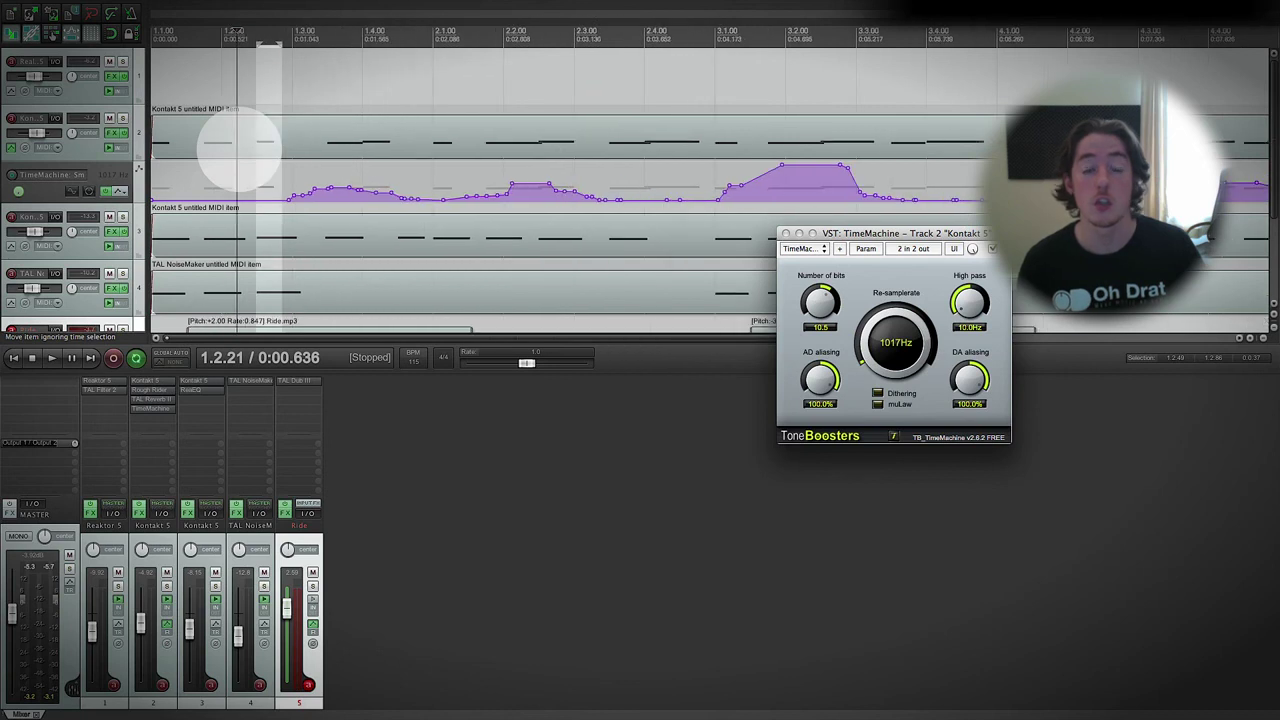
pyautogui.scroll(-1, 238, 146)
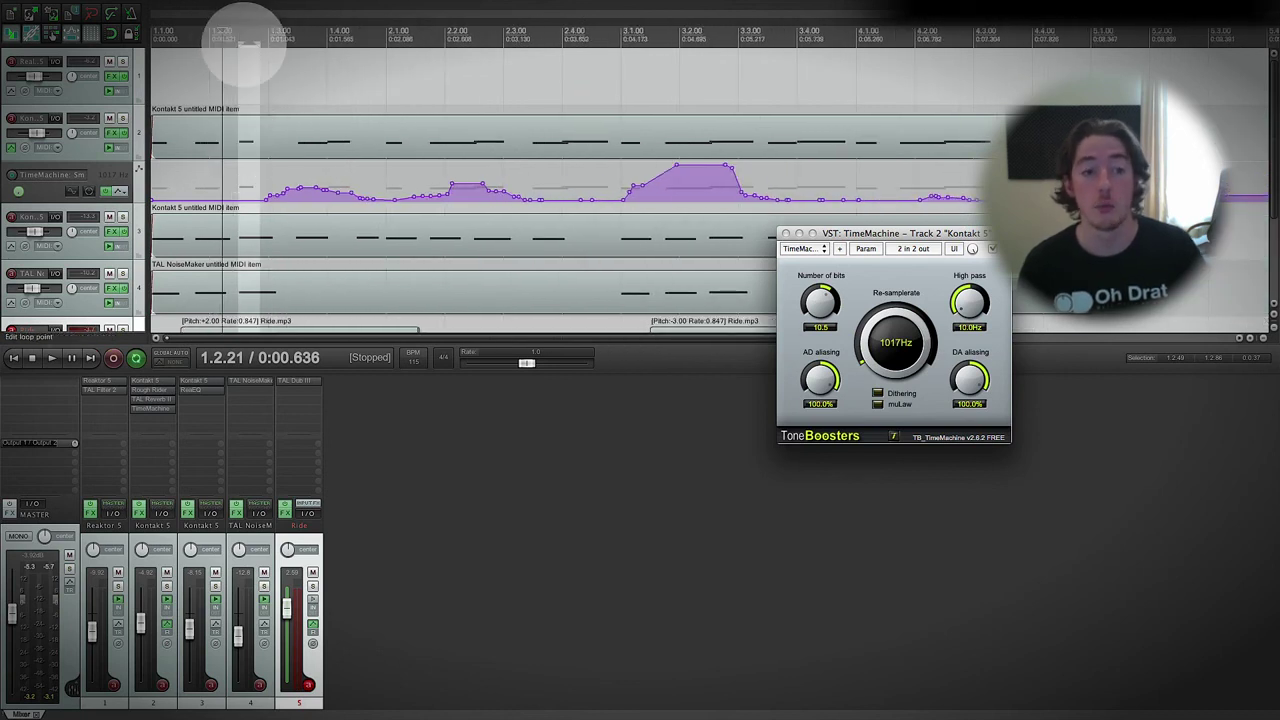
pyautogui.moveTo(240, 40); pyautogui.dragTo(128, 34)
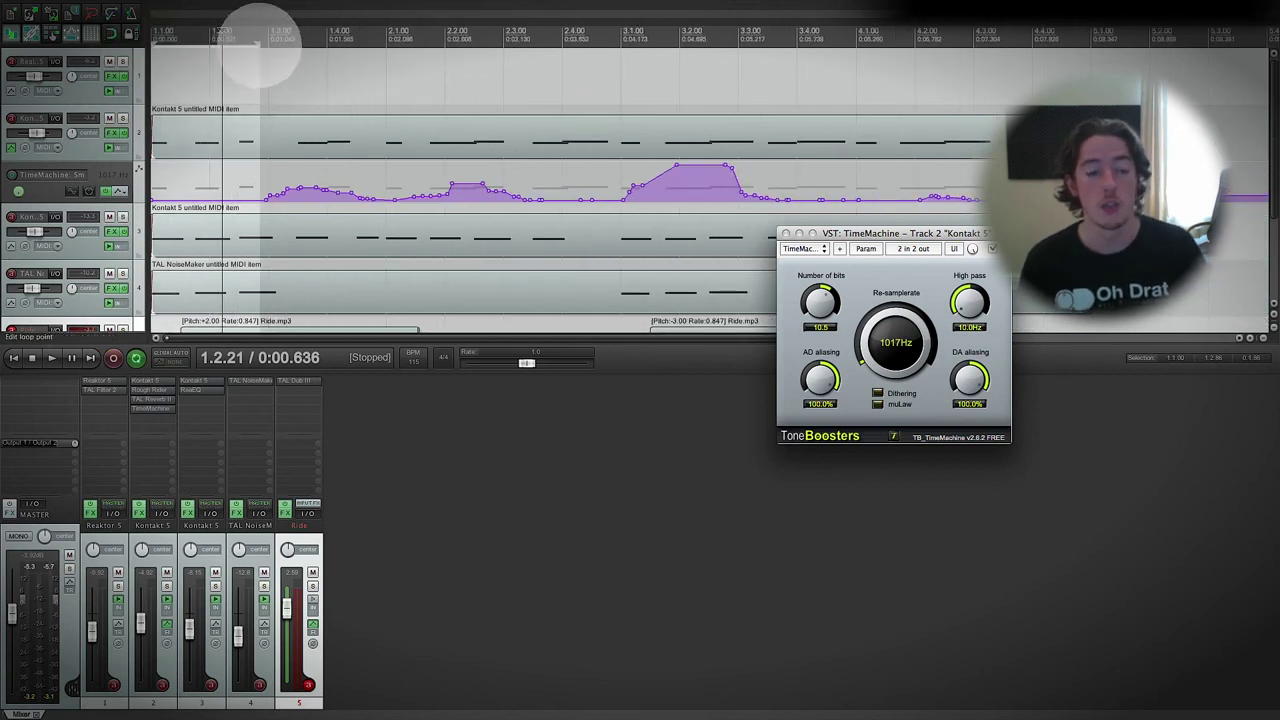
pyautogui.moveTo(260, 44); pyautogui.dragTo(1078, 44)
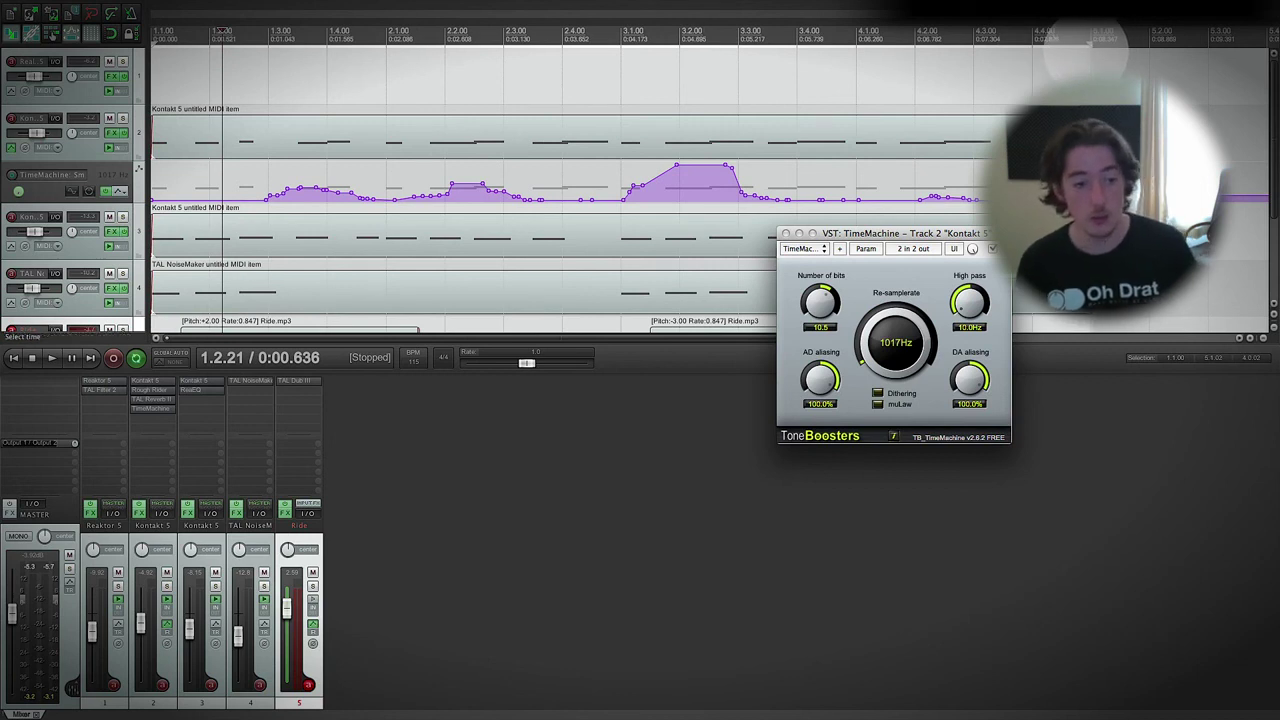
# Set track 2 (Kontakt 5) to Touch automation mode and record TimeMachine Number of bits changes during looped playback
pyautogui.press('space')
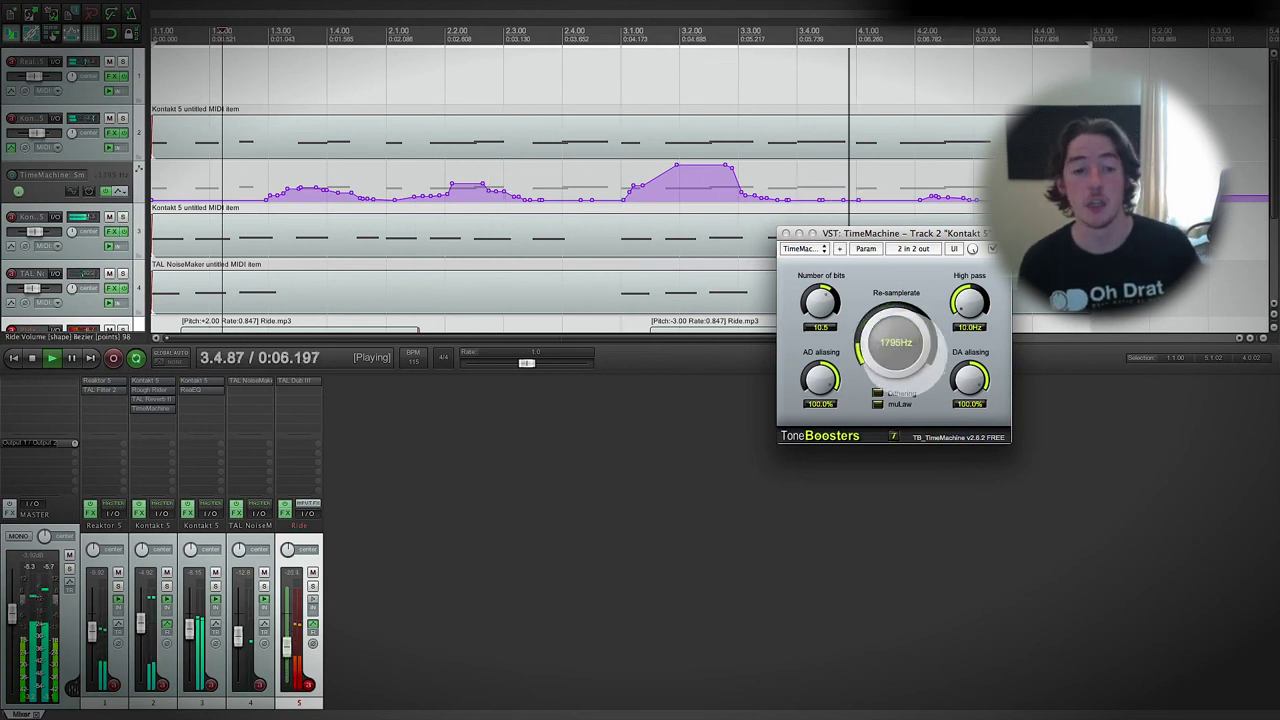
pyautogui.click(14, 148)
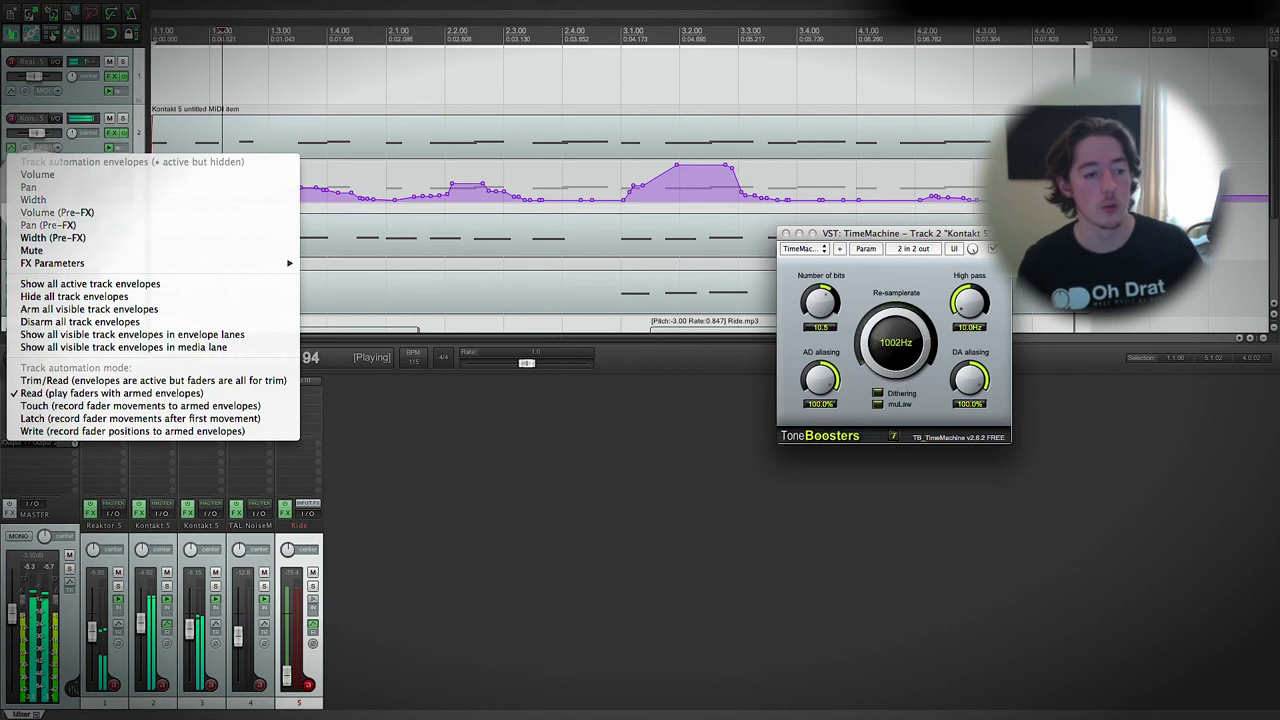
pyautogui.click(514, 371)
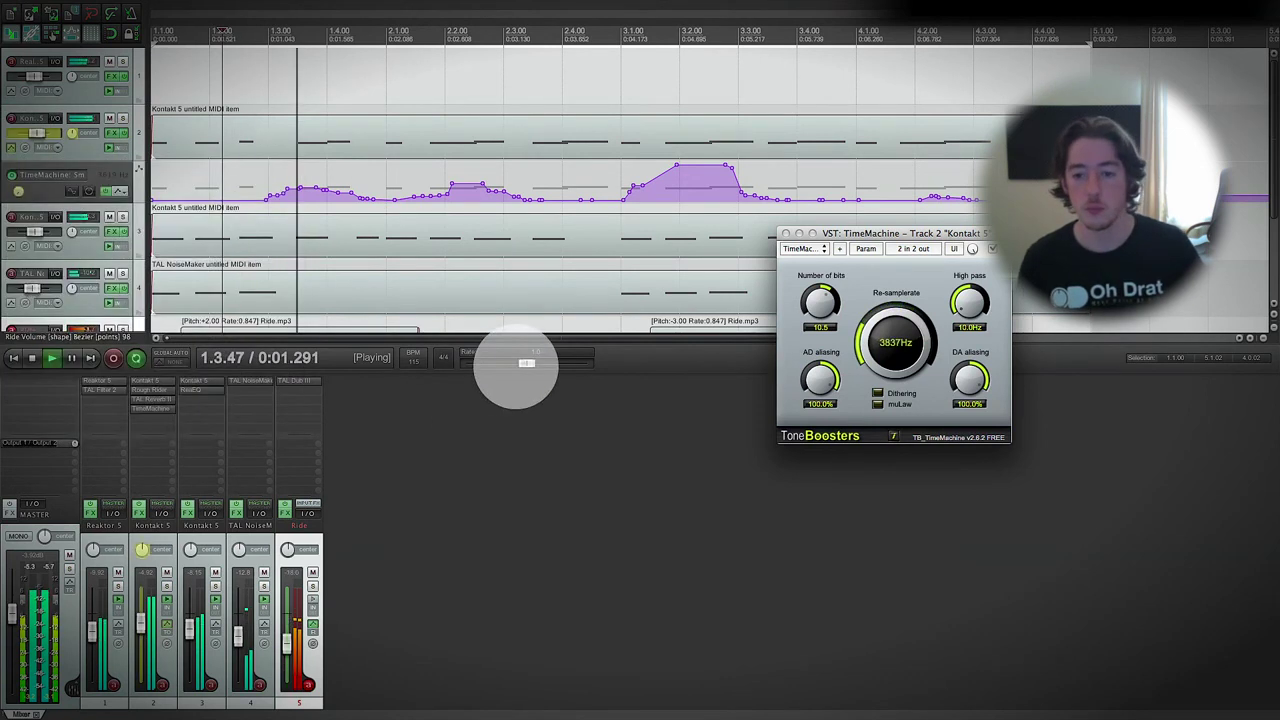
pyautogui.moveTo(812, 292)
pyautogui.mouseDown()
pyautogui.moveTo(835, 245)
pyautogui.moveTo(820, 285)
pyautogui.moveTo(830, 320)
pyautogui.moveTo(830, 265)
pyautogui.moveTo(818, 303)
pyautogui.mouseUp()
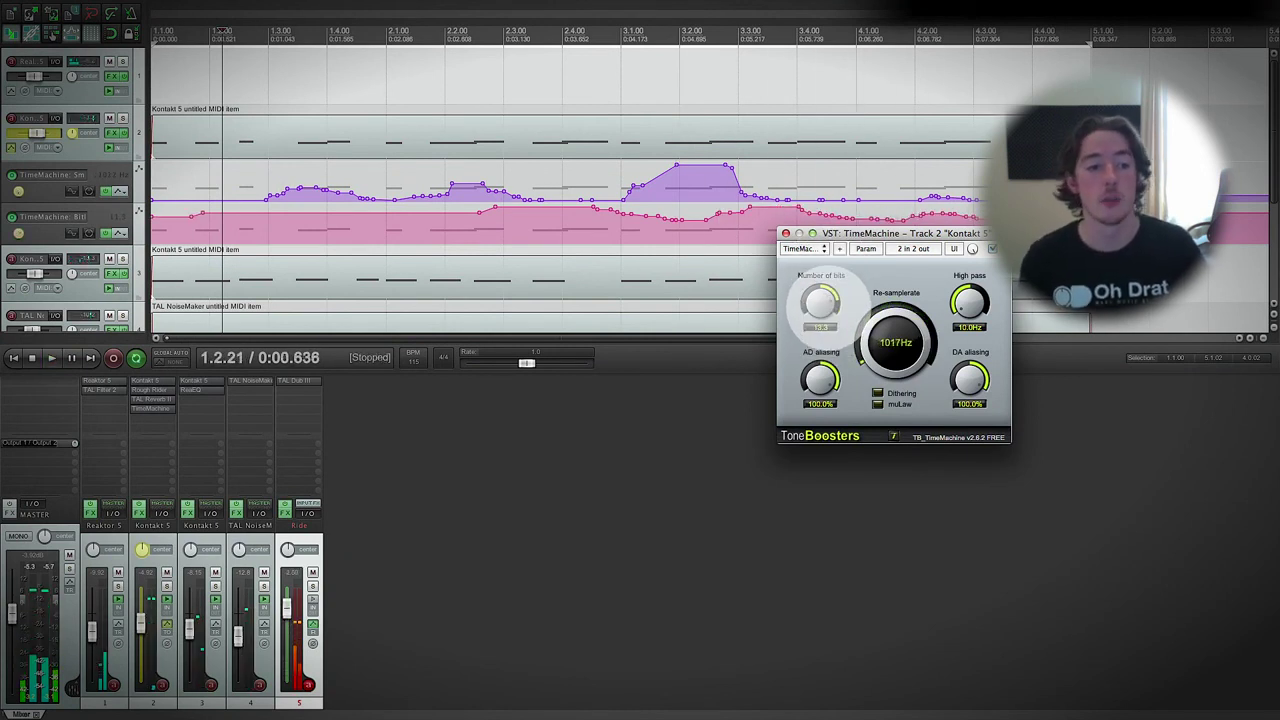
# Set track 2's automation mode to Read and play back the recorded Number of bits automation
pyautogui.click(100, 228)
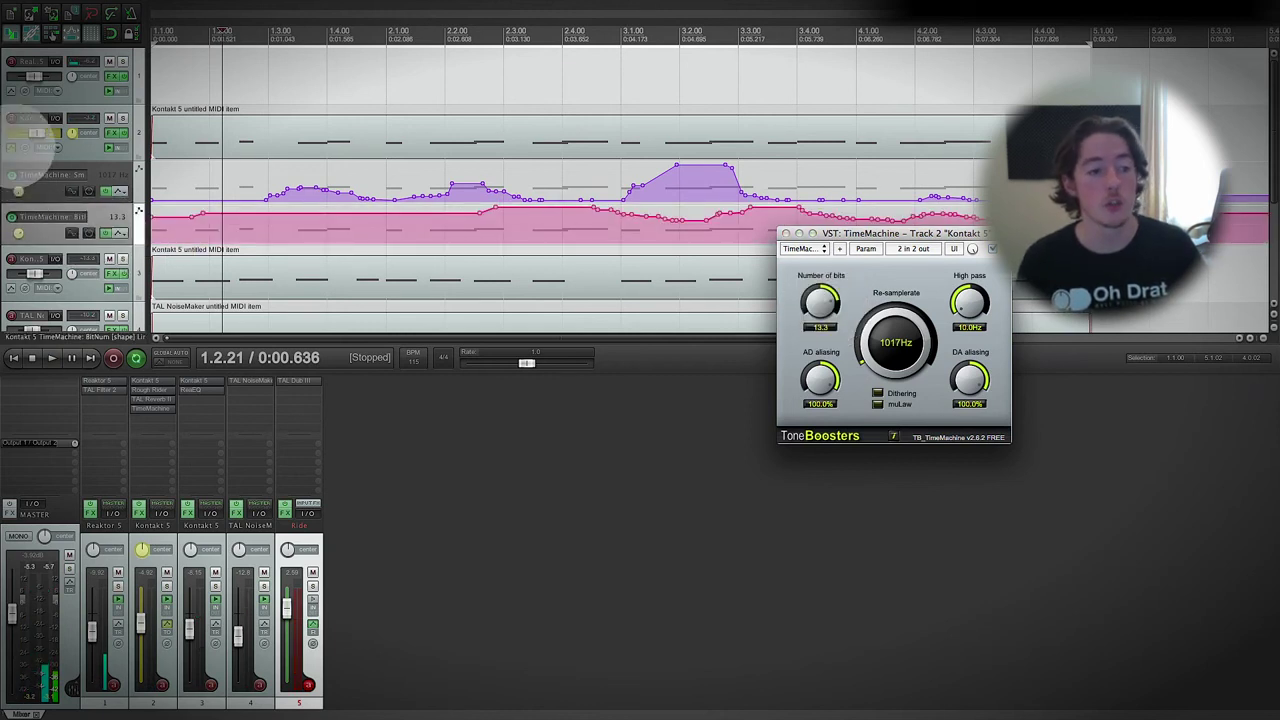
pyautogui.click(33, 128)
pyautogui.rightClick(33, 128)
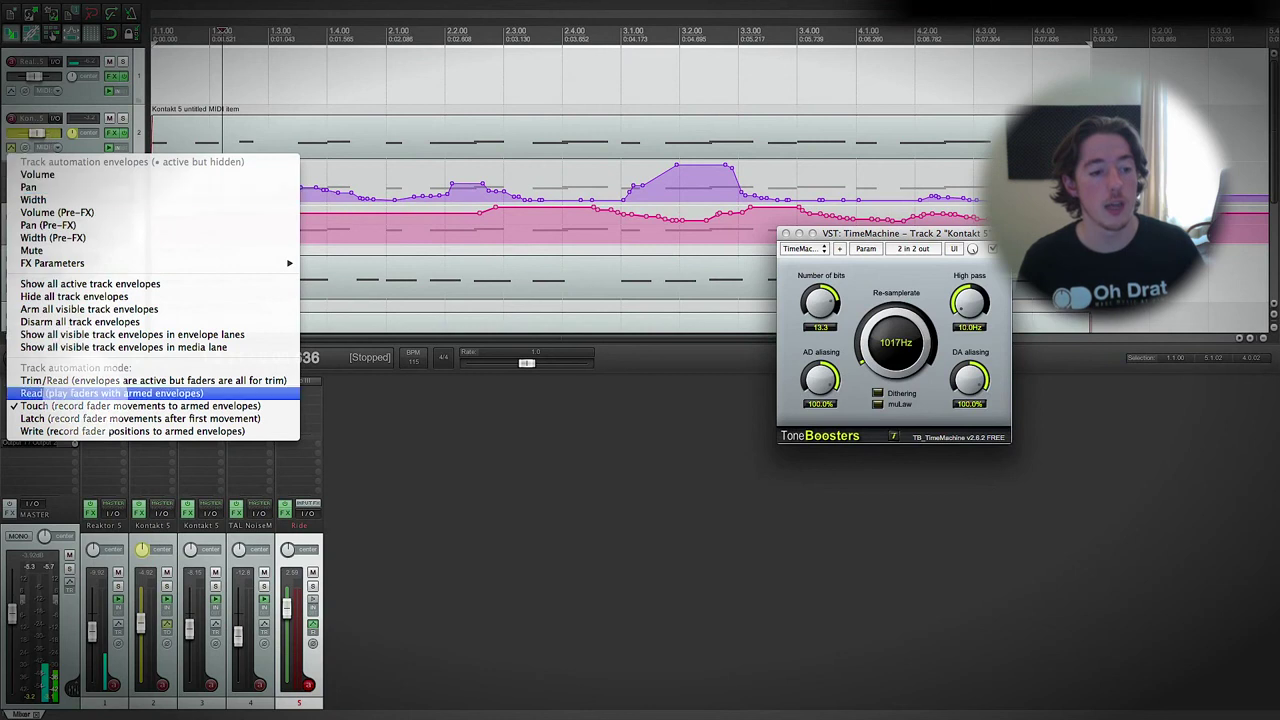
pyautogui.click(87, 393)
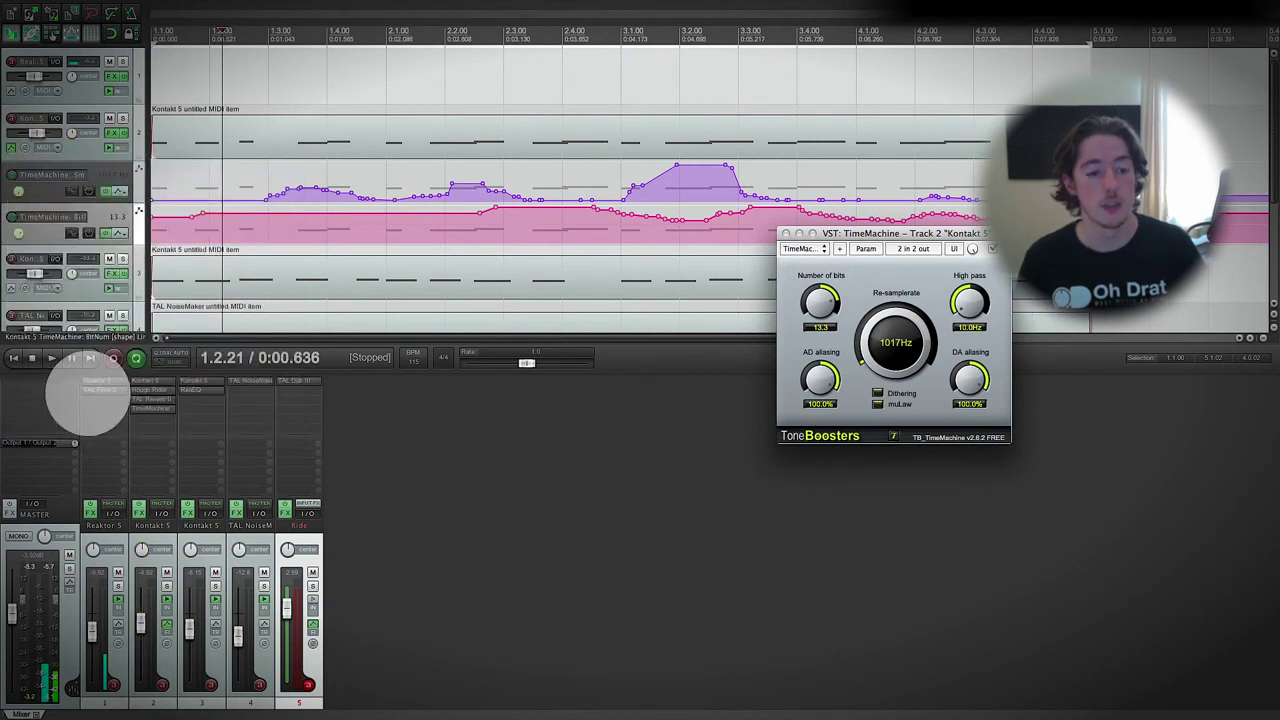
pyautogui.press('space')
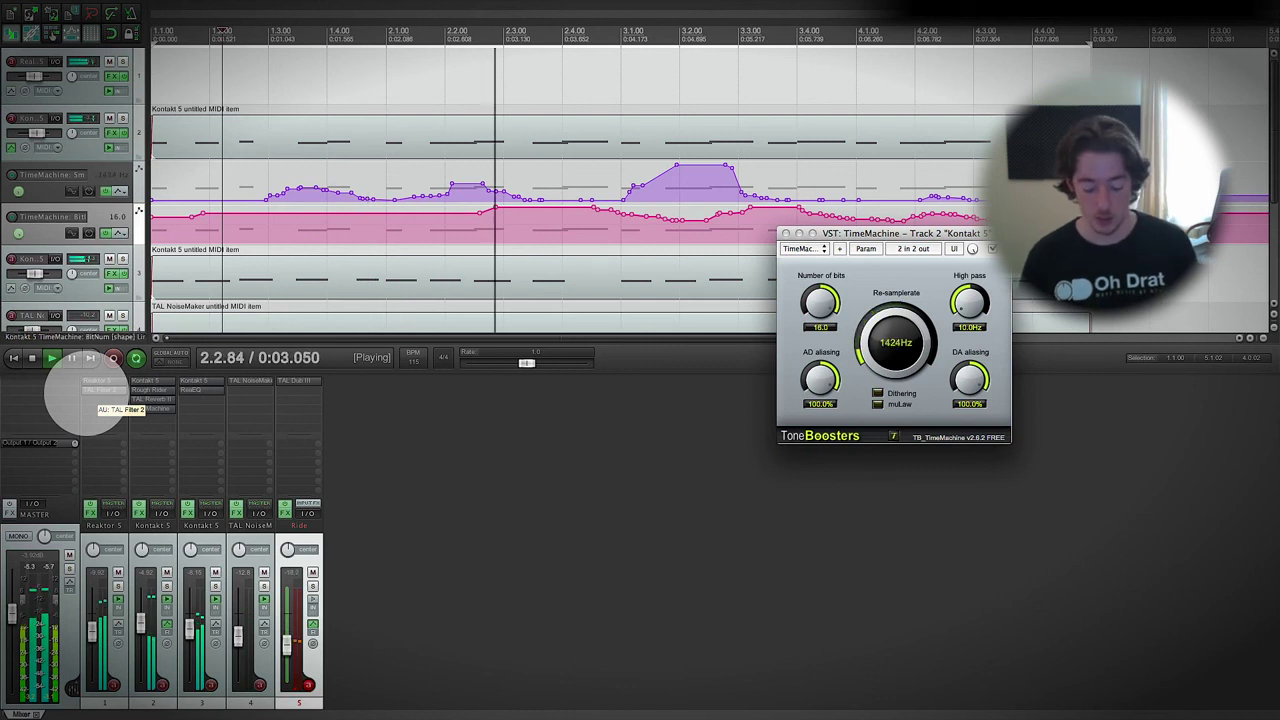
pyautogui.press('space')
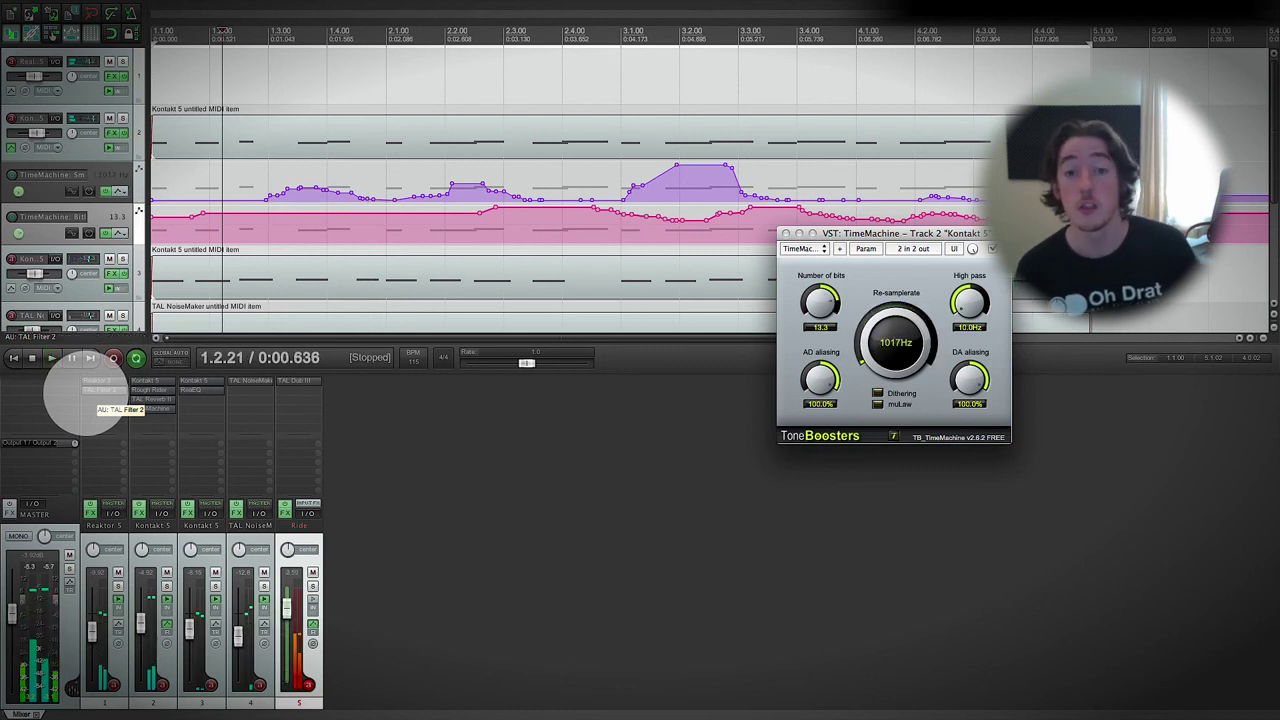